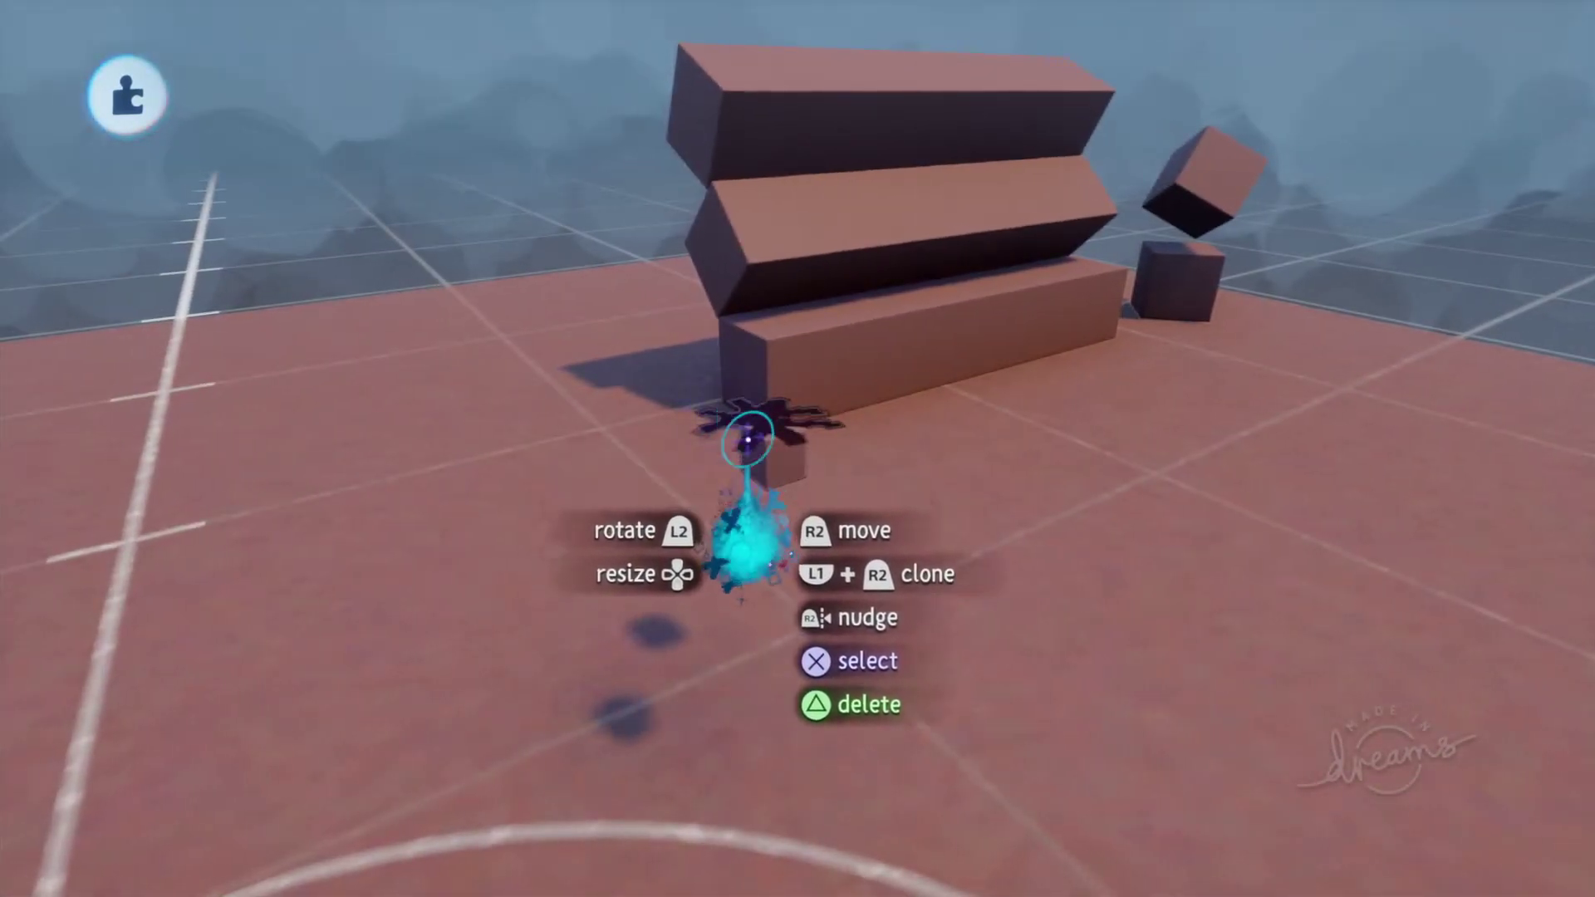
Check the physical properties of the stacked block group and close them.
{"action": "middle_click_drag", "start_coordinate": [748, 437], "coordinate": [675, 447]}
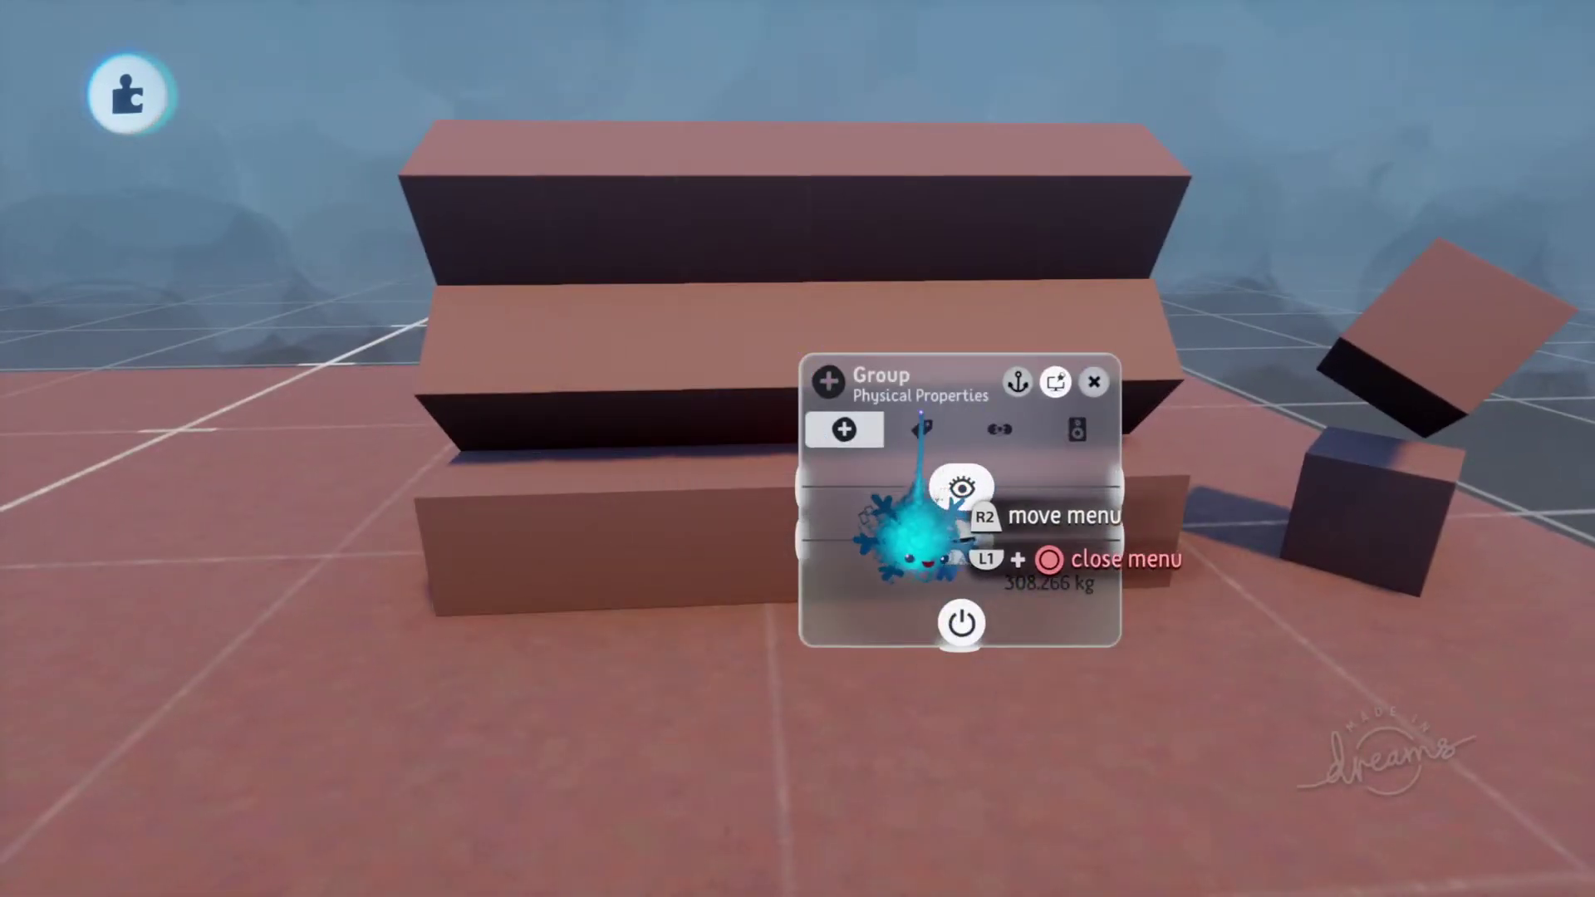
{"action": "left_click", "coordinate": [1094, 382]}
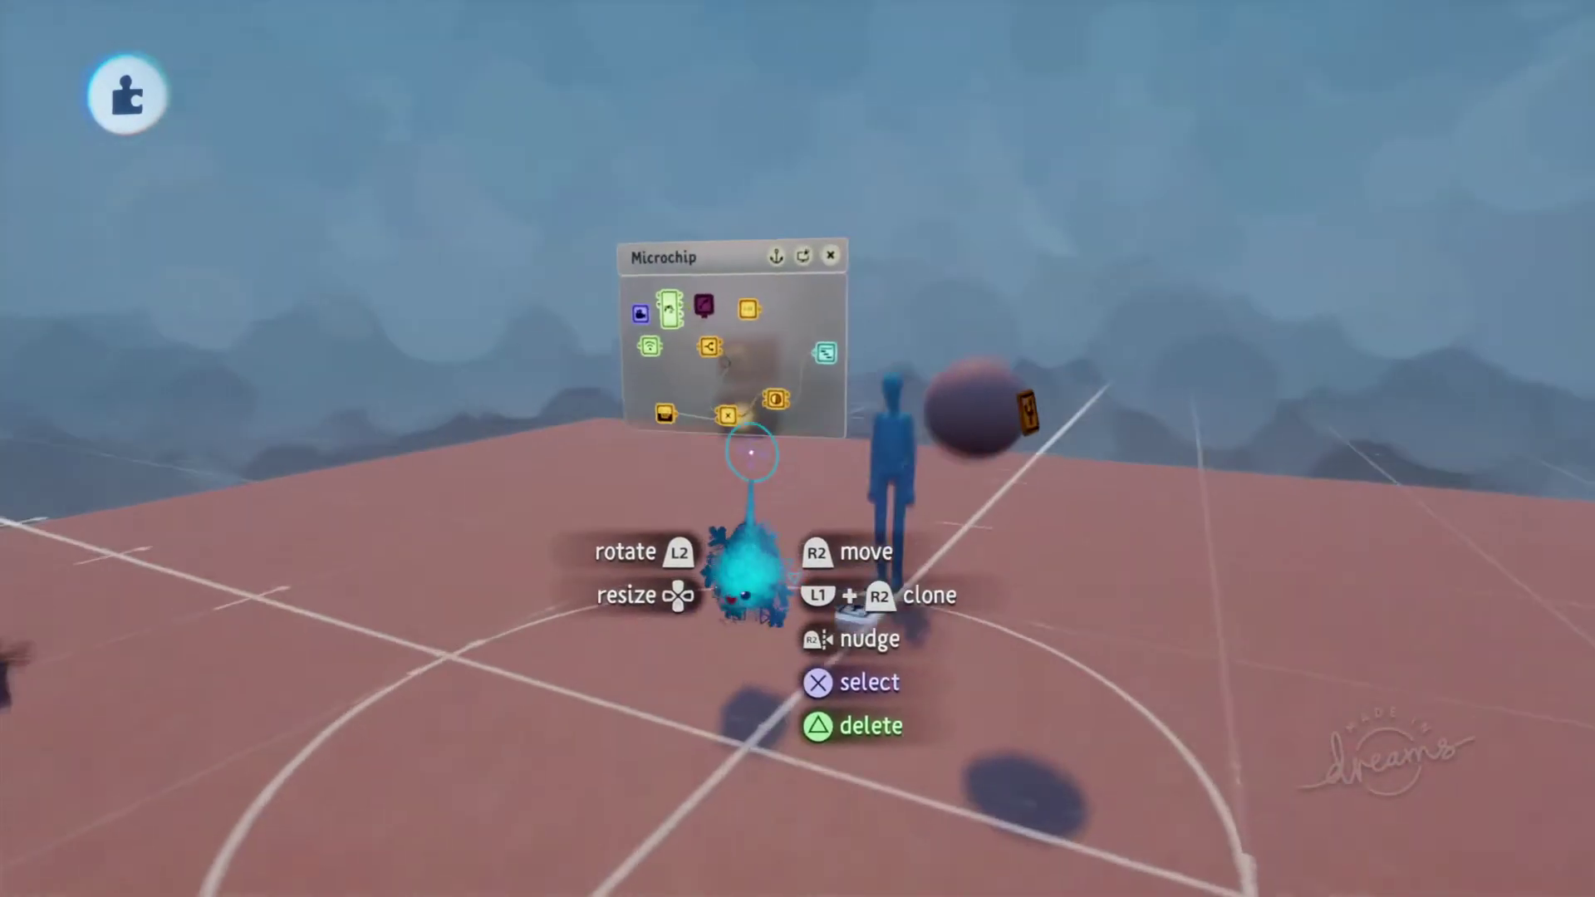
Inspect the label detection settings of the existing Laser Scope in the sphere's microchip, and close both.
{"action": "middle_click_drag", "start_coordinate": [752, 470], "coordinate": [771, 544]}
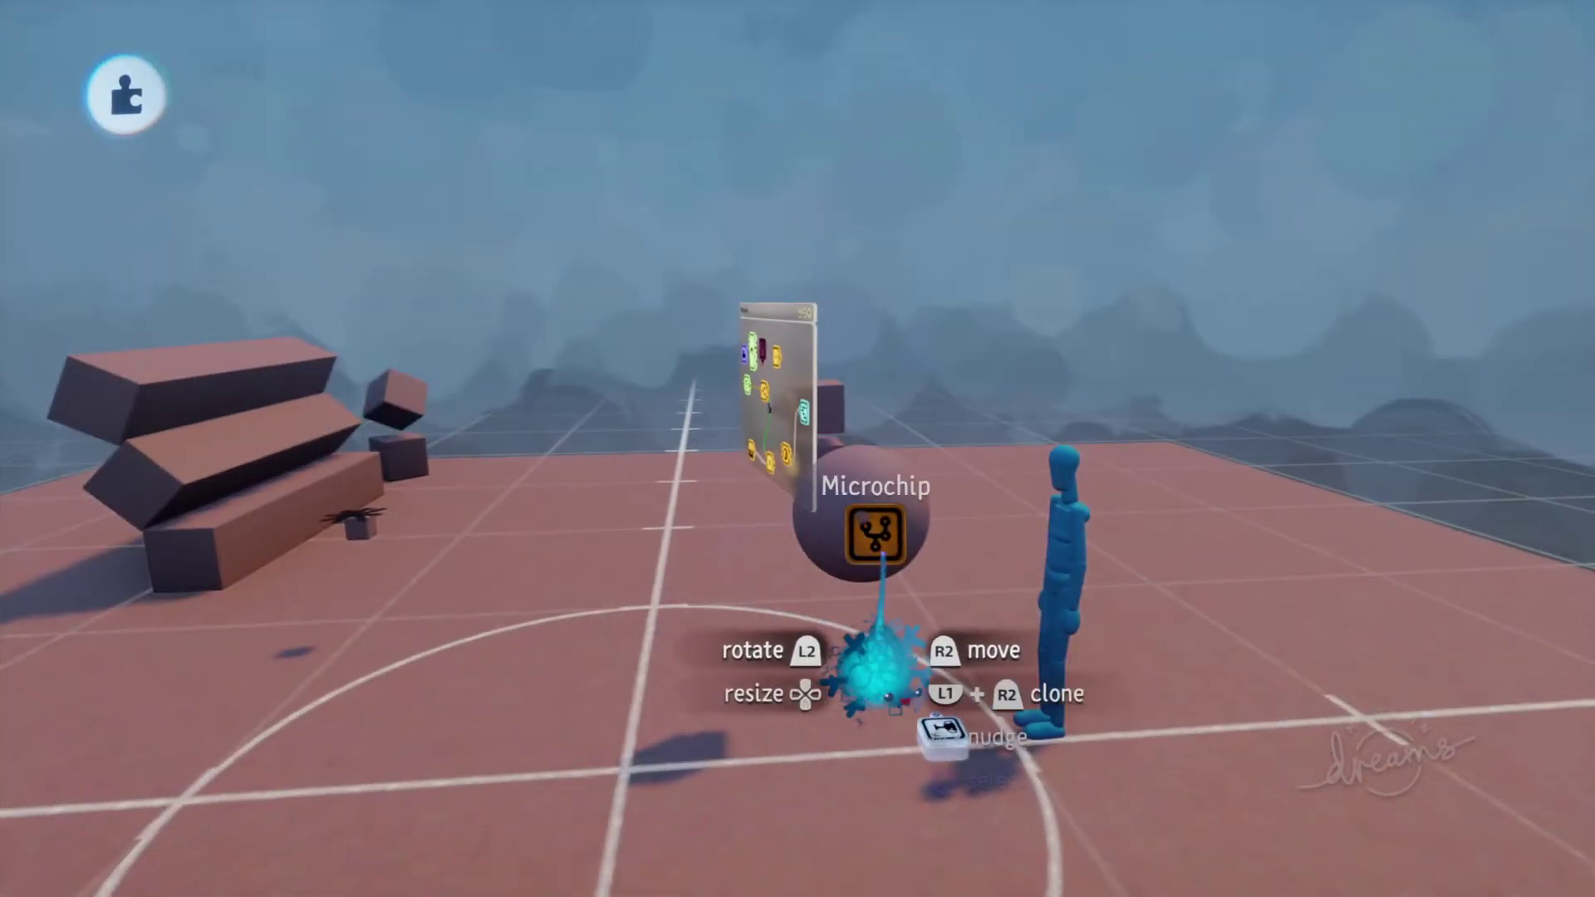
{"action": "left_click", "coordinate": [857, 552]}
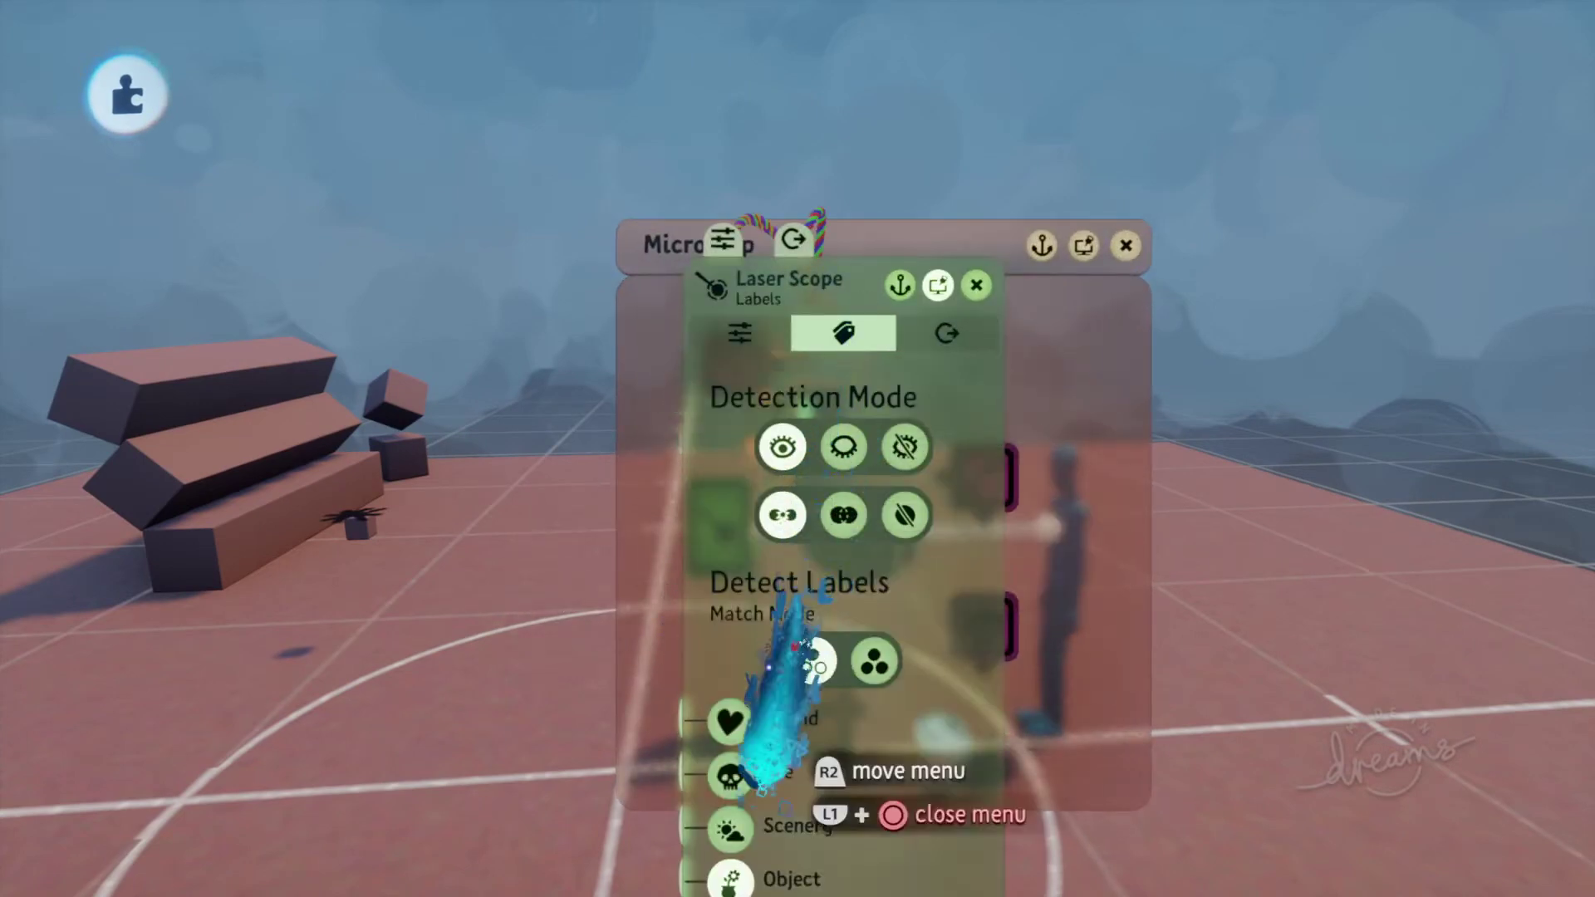
{"action": "left_click_drag", "start_coordinate": [755, 814], "coordinate": [764, 480]}
{"action": "left_click_drag", "start_coordinate": [852, 503], "coordinate": [731, 702]}
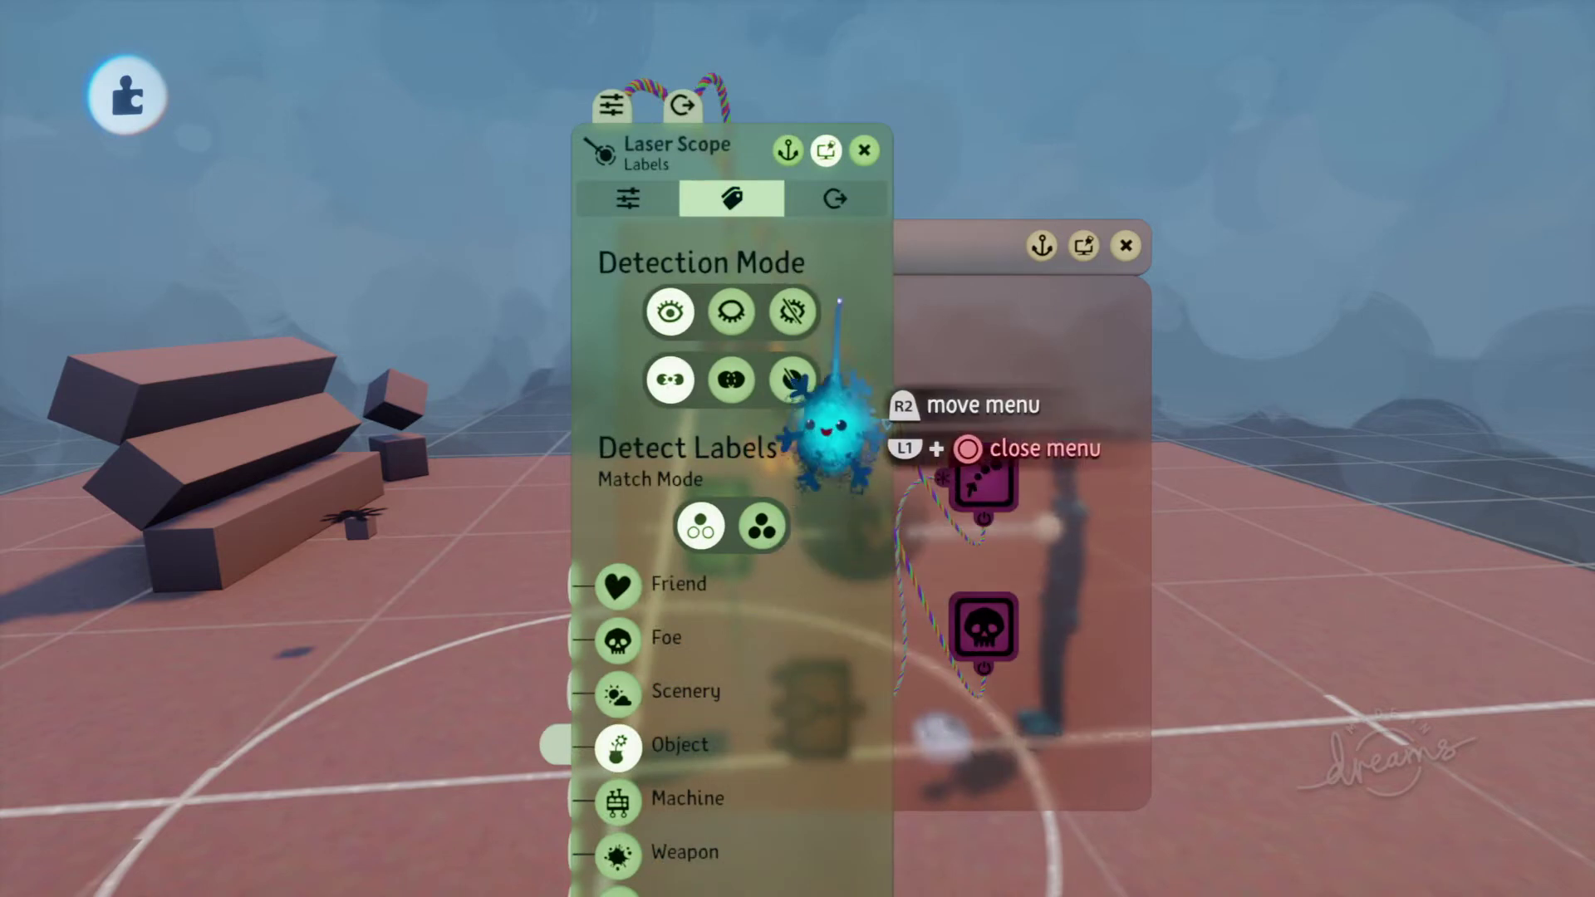
{"action": "left_click", "coordinate": [864, 151]}
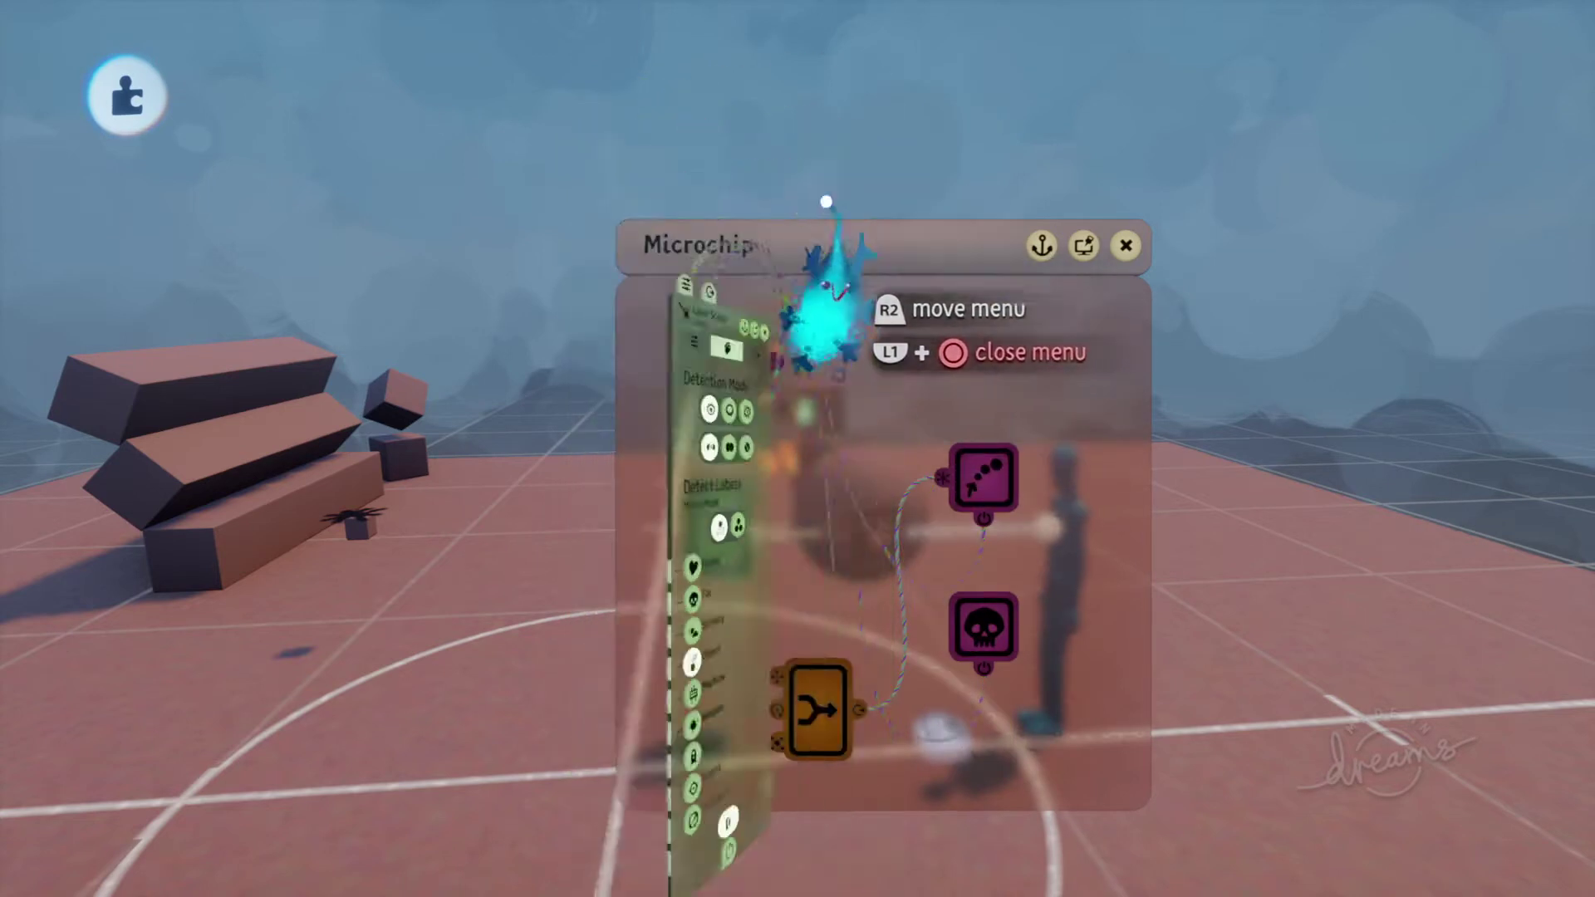
{"action": "left_click", "coordinate": [1125, 245]}
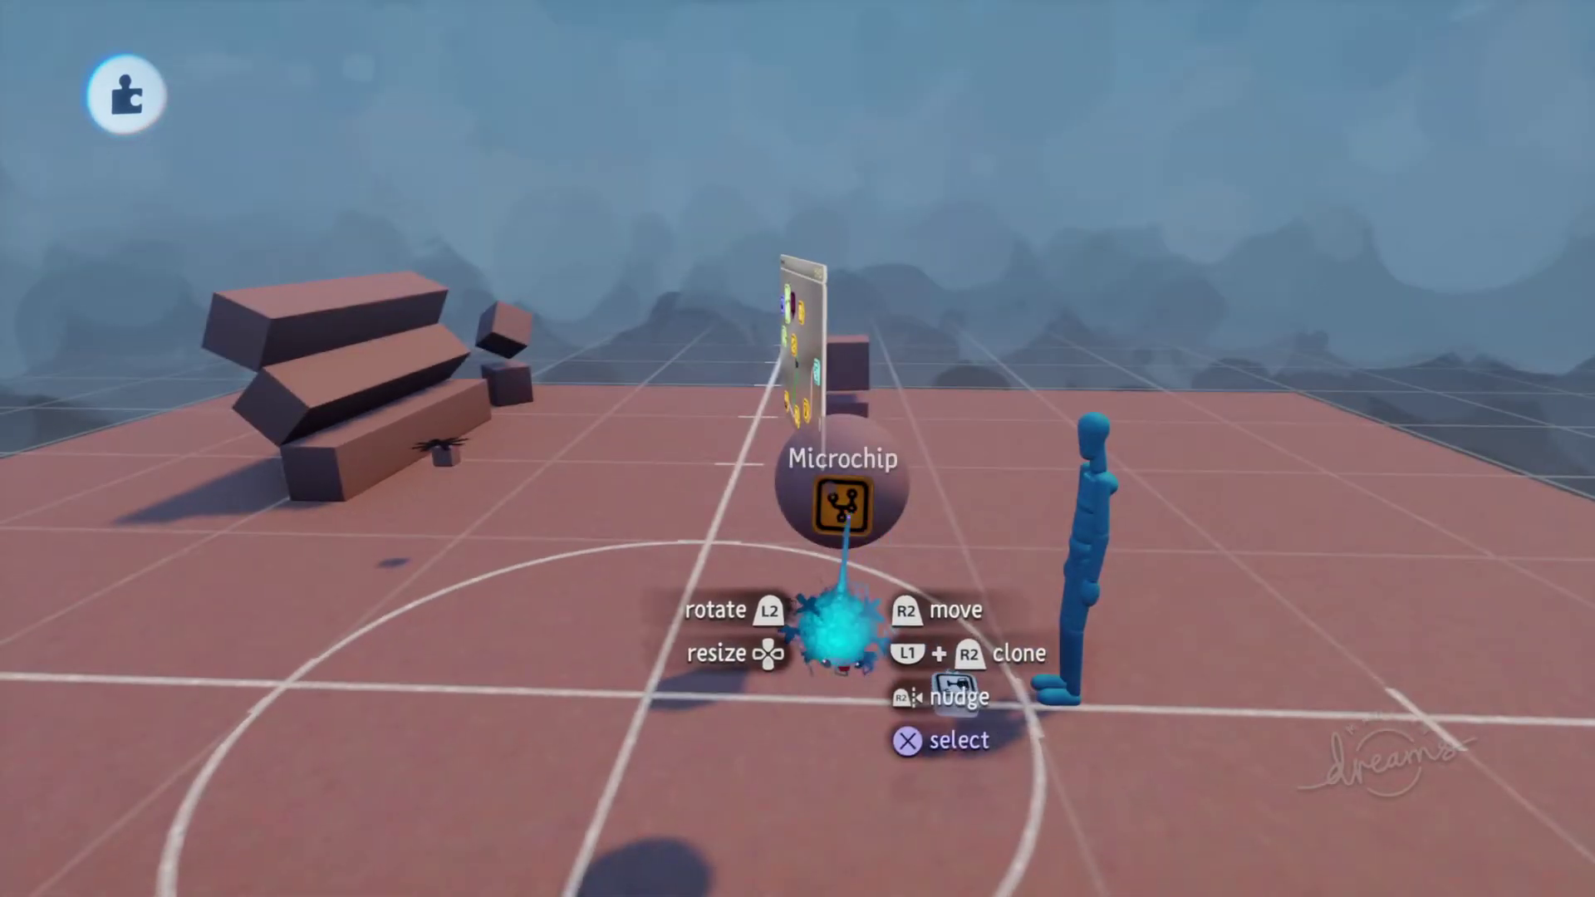
Check which gadgets the sphere's microchip contains and look over the scene around it.
{"action": "left_click", "coordinate": [839, 520]}
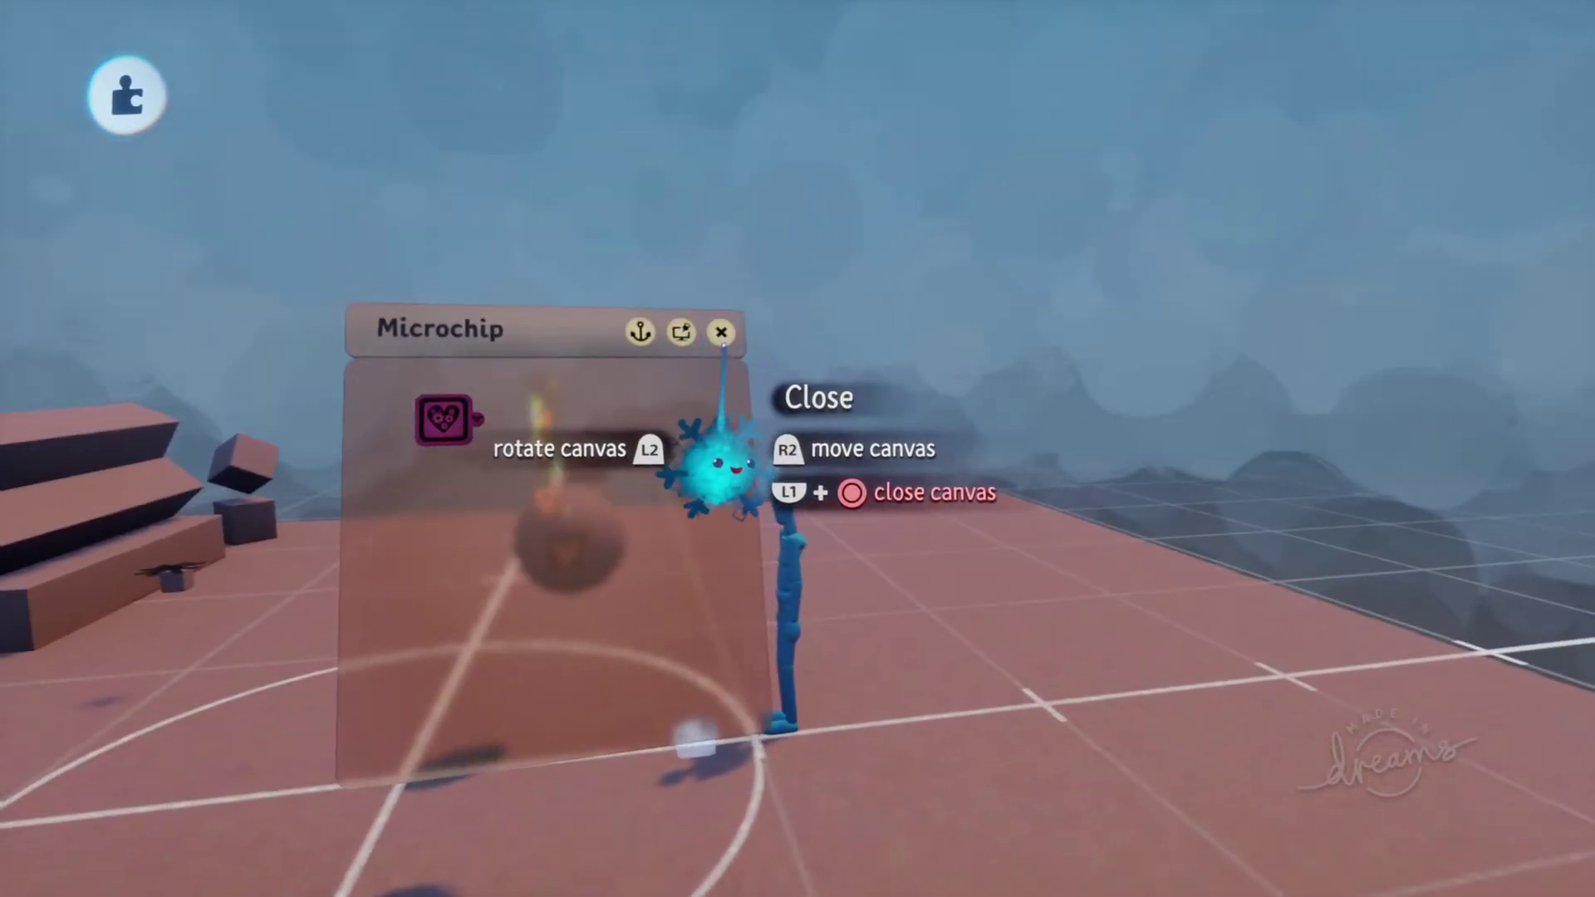
{"action": "left_click", "coordinate": [721, 334]}
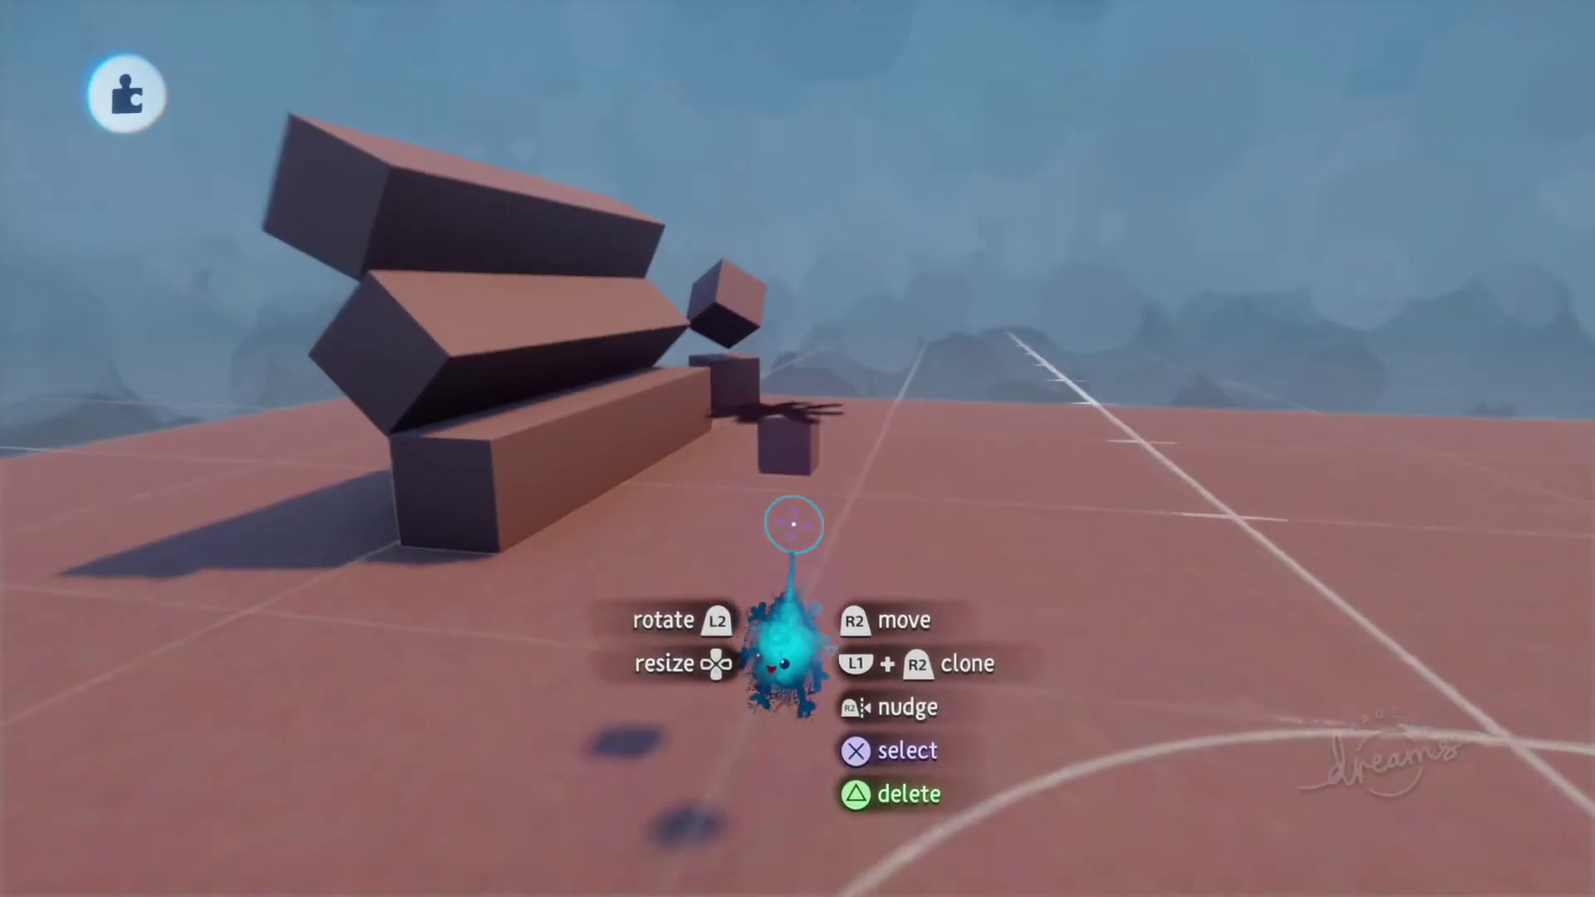
{"action": "left_click_drag", "start_coordinate": [793, 524], "coordinate": [782, 467]}
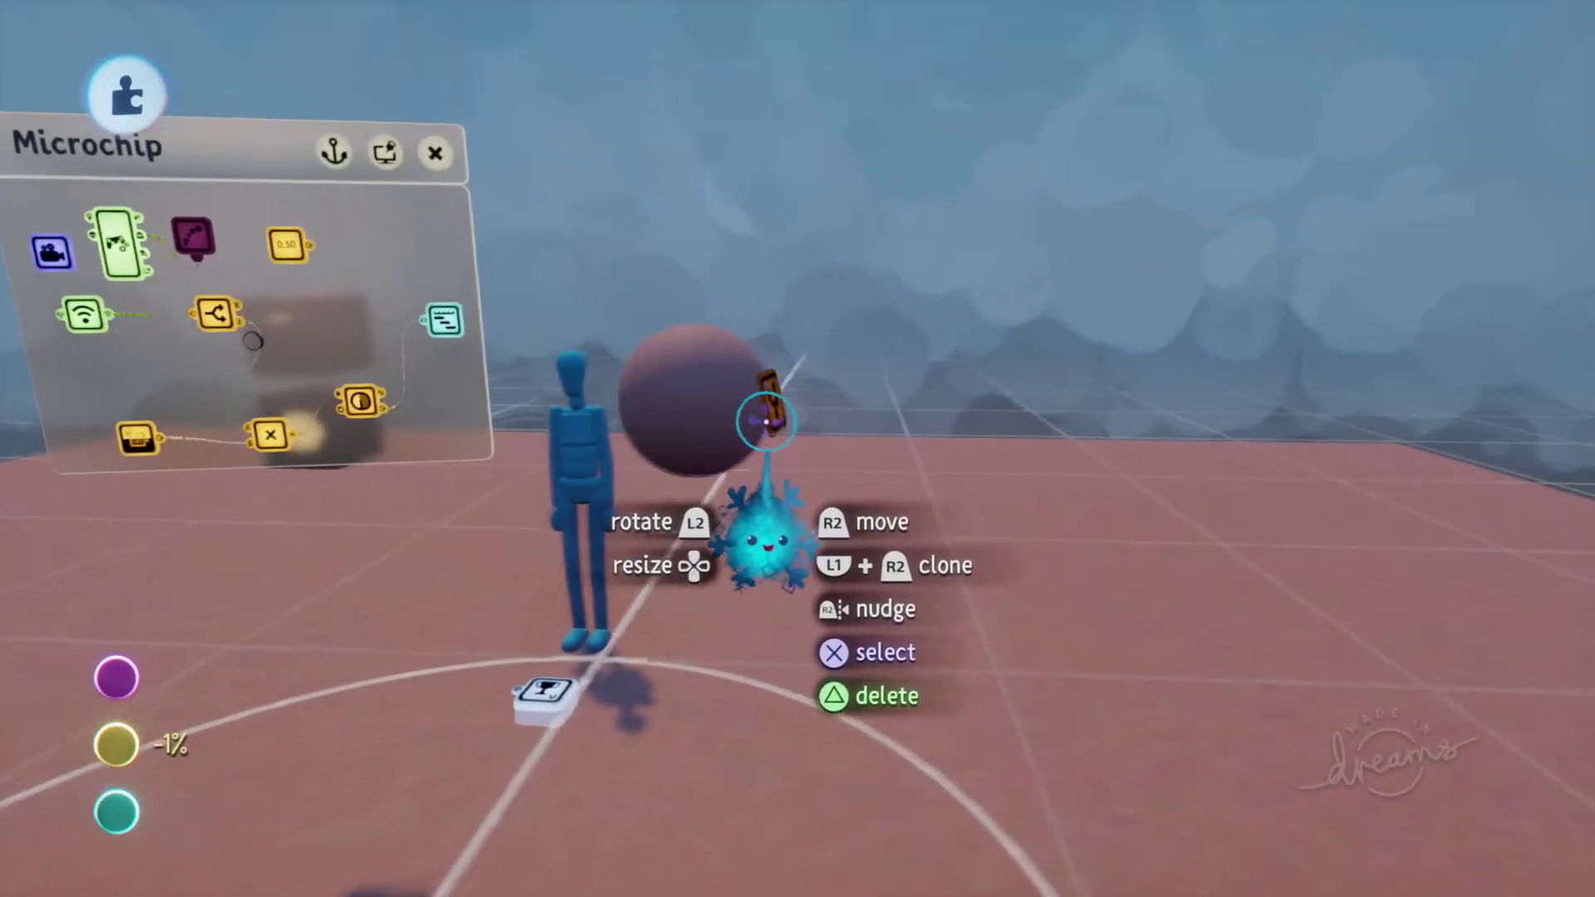
{"action": "mouse_move", "coordinate": [655, 66]}
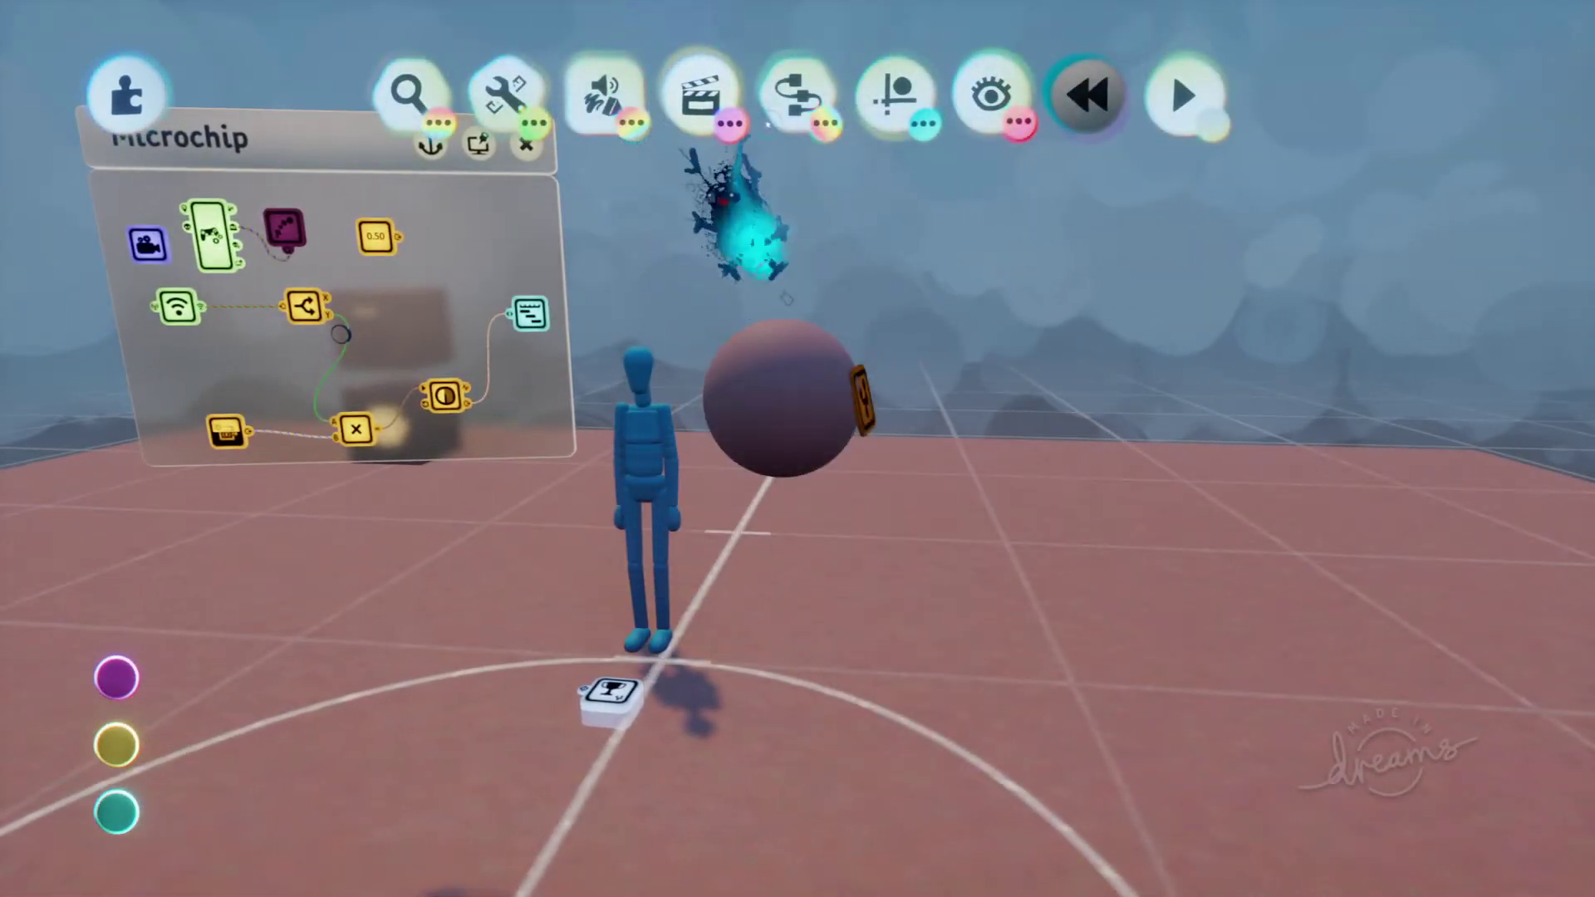
{"action": "middle_click_drag", "start_coordinate": [774, 59], "coordinate": [741, 347]}
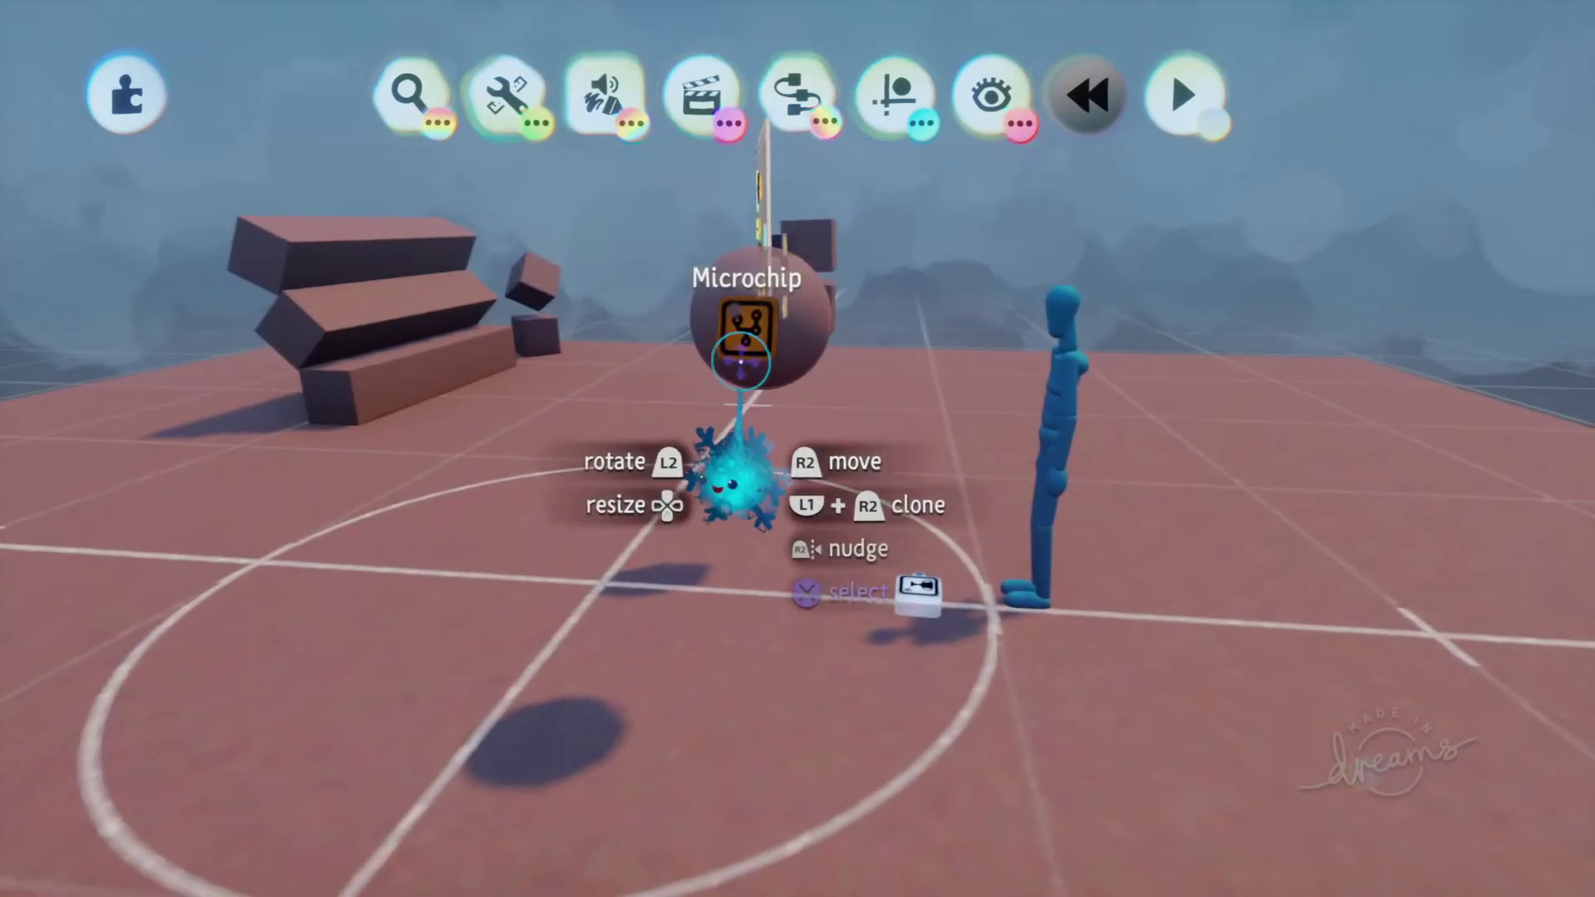
Add a Laser Scope below the health gadget in the sphere's microchip, and place the canvas beside the sphere.
{"action": "left_click", "coordinate": [741, 347]}
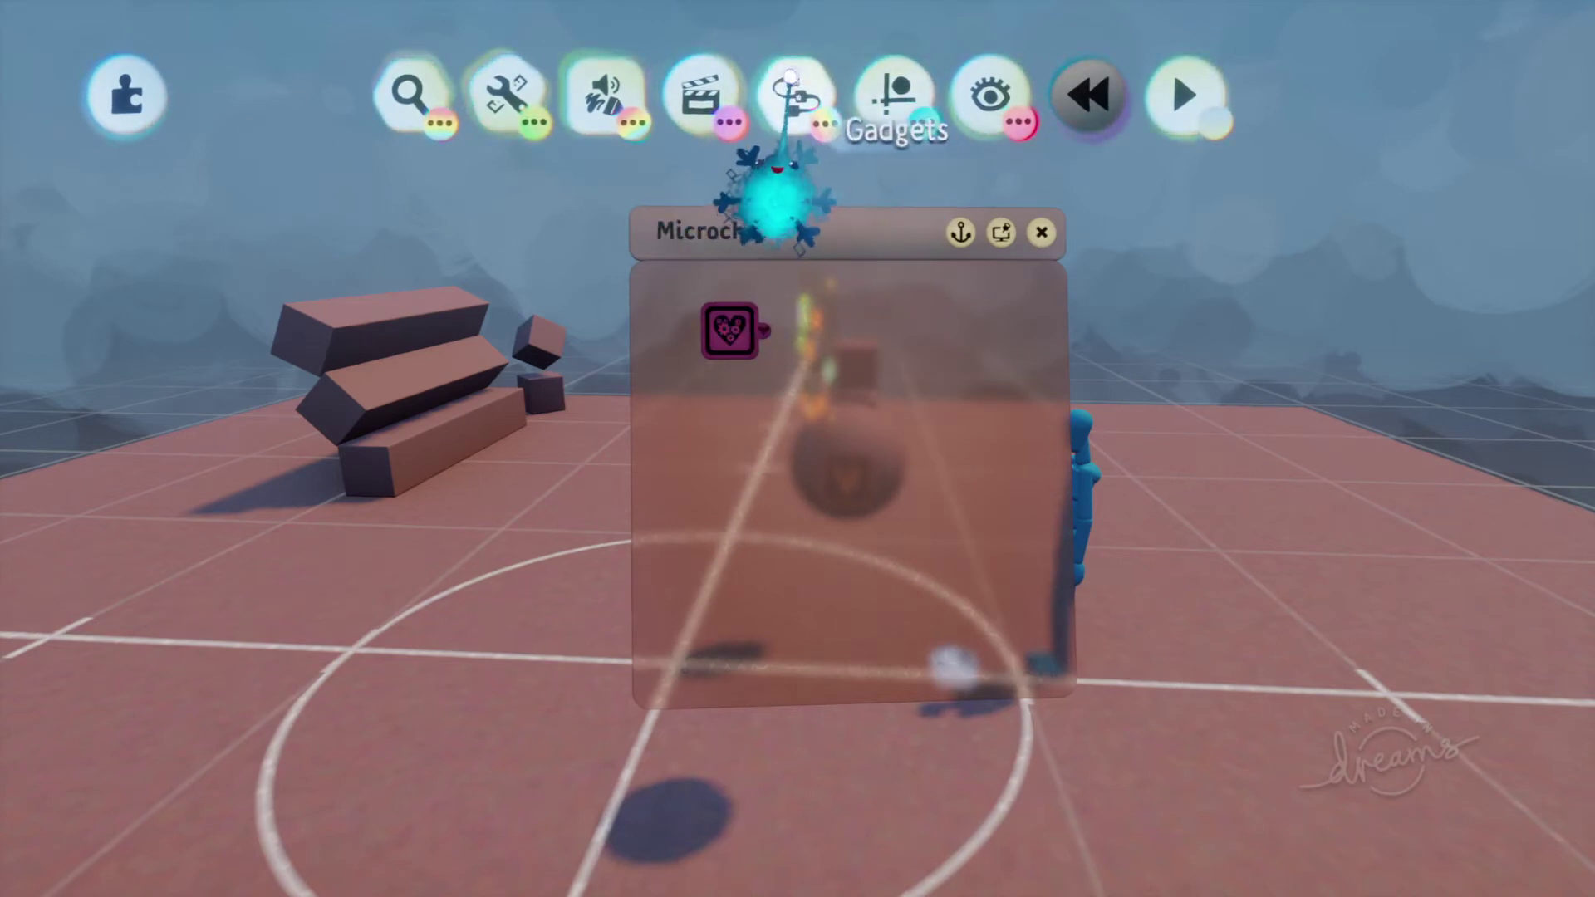
{"action": "left_click", "coordinate": [783, 85]}
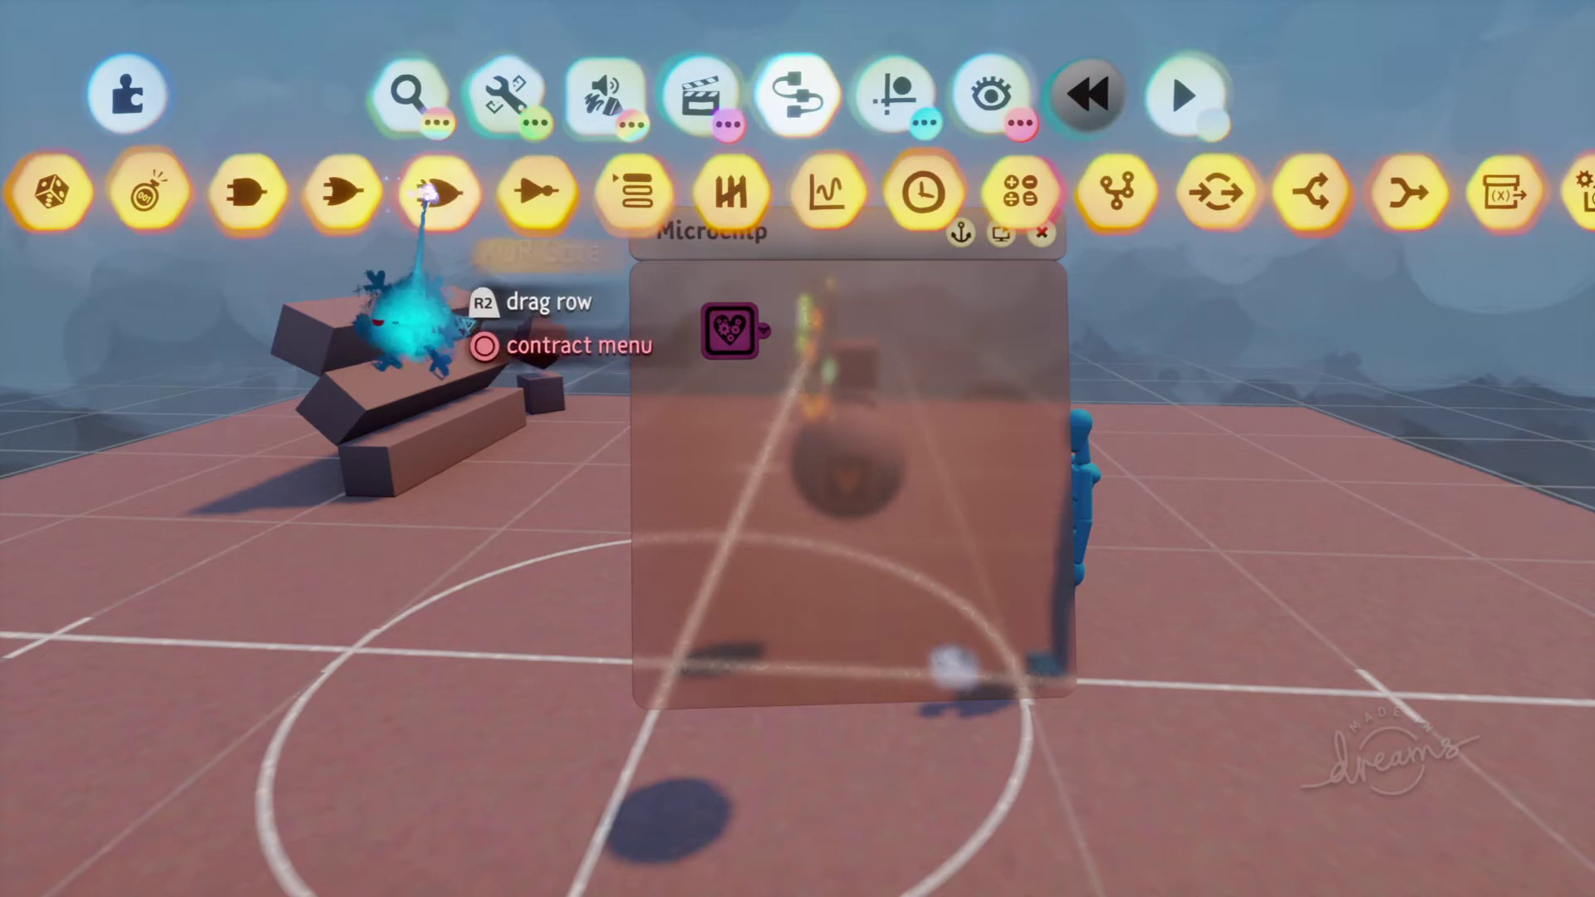
{"action": "left_click_drag", "start_coordinate": [430, 194], "coordinate": [975, 198]}
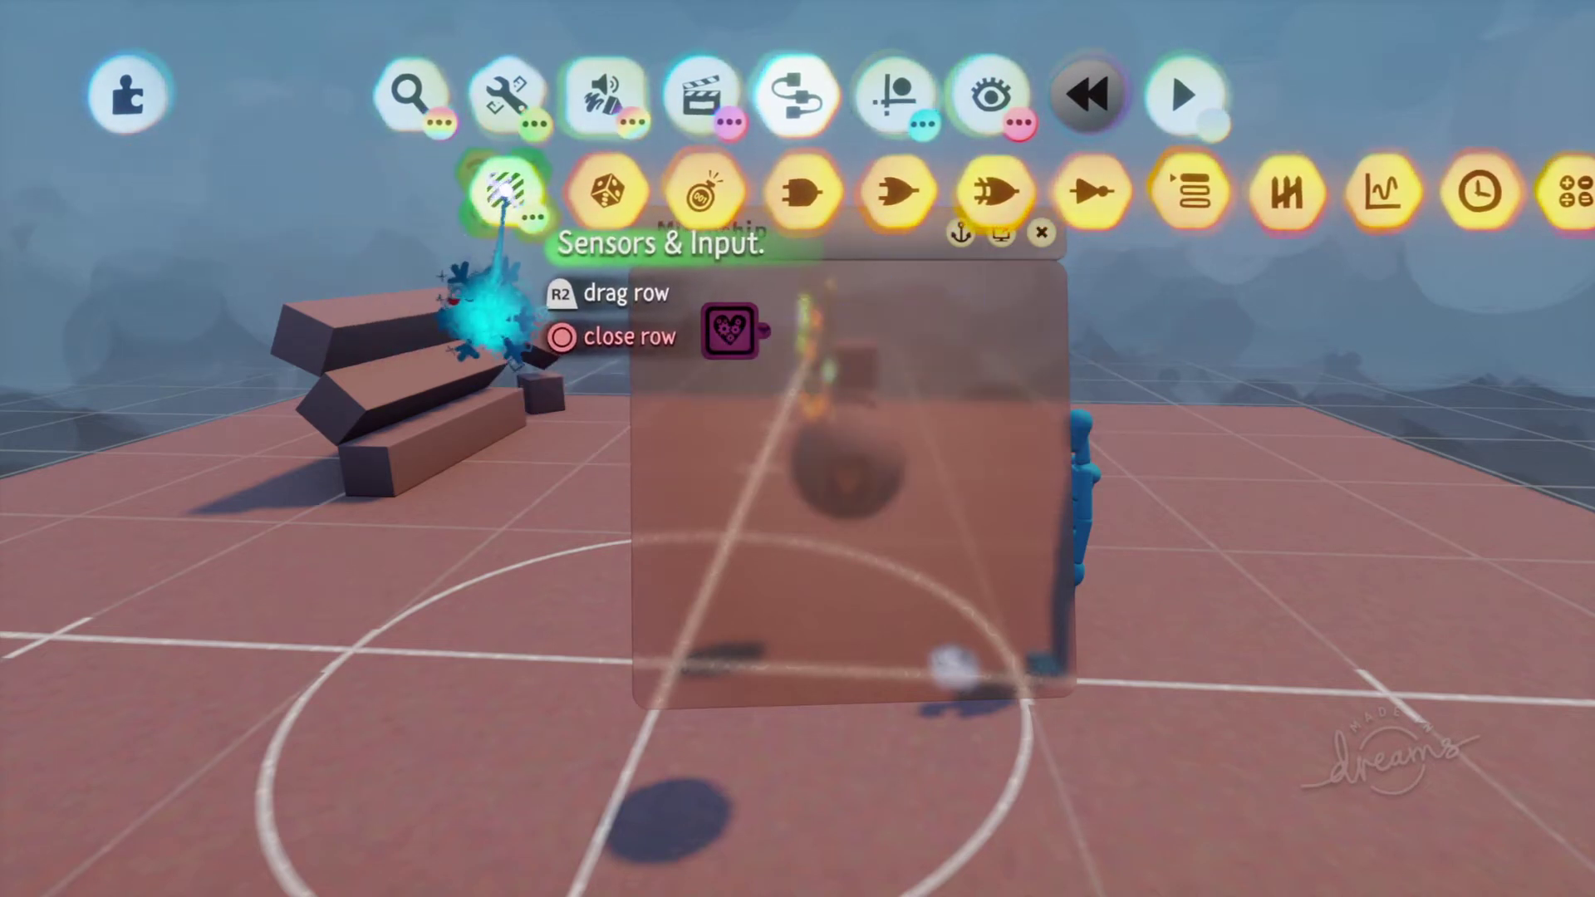
{"action": "left_click", "coordinate": [498, 189]}
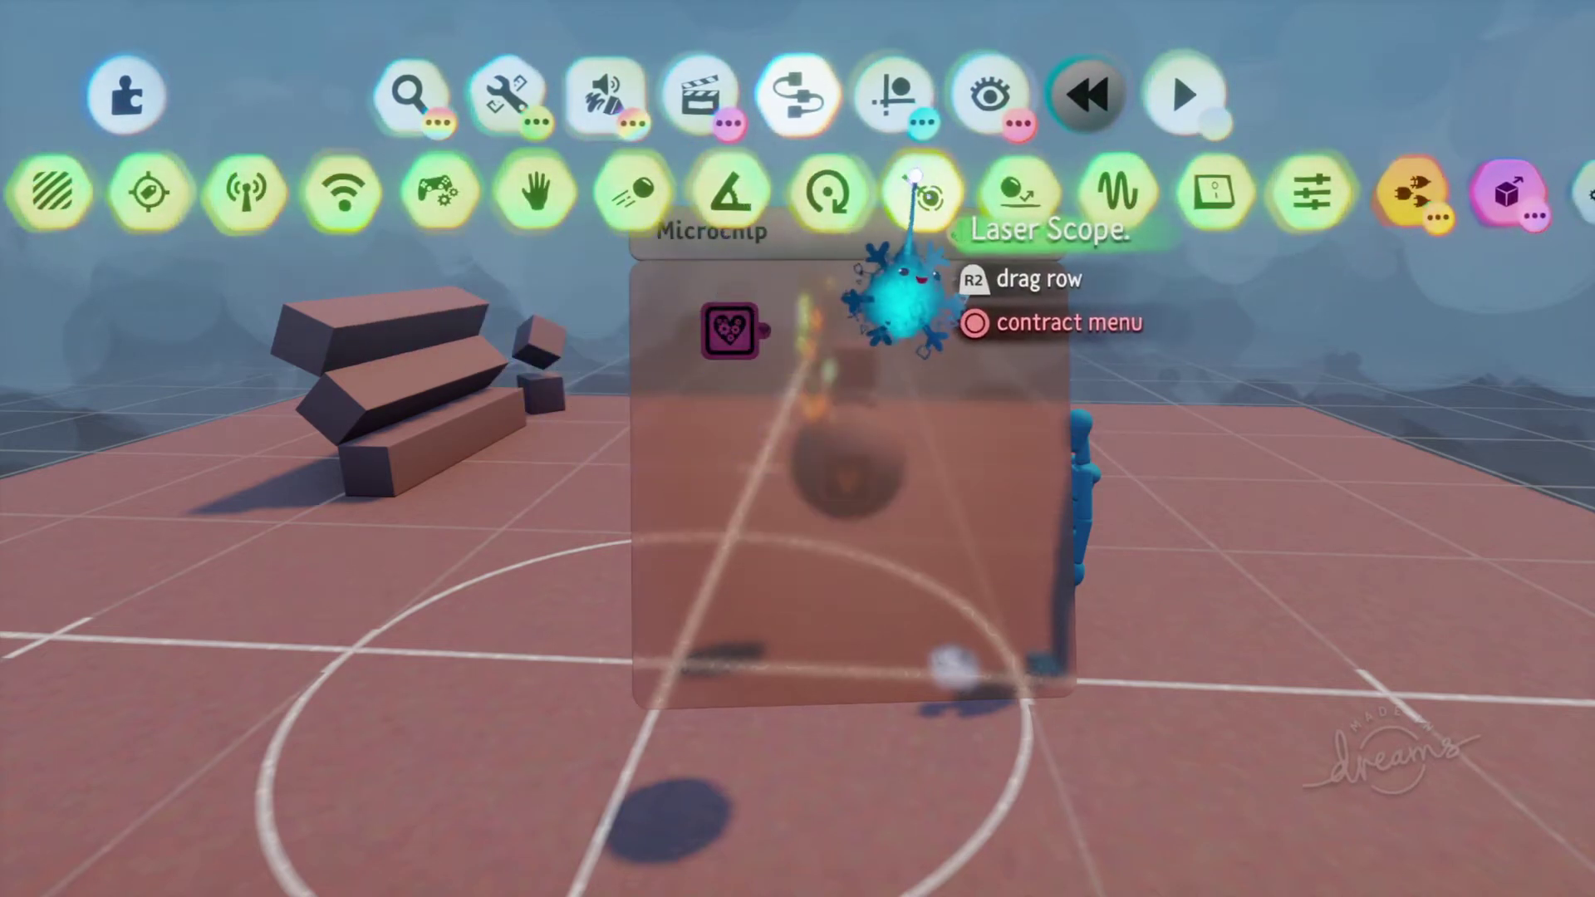
{"action": "left_click", "coordinate": [925, 193]}
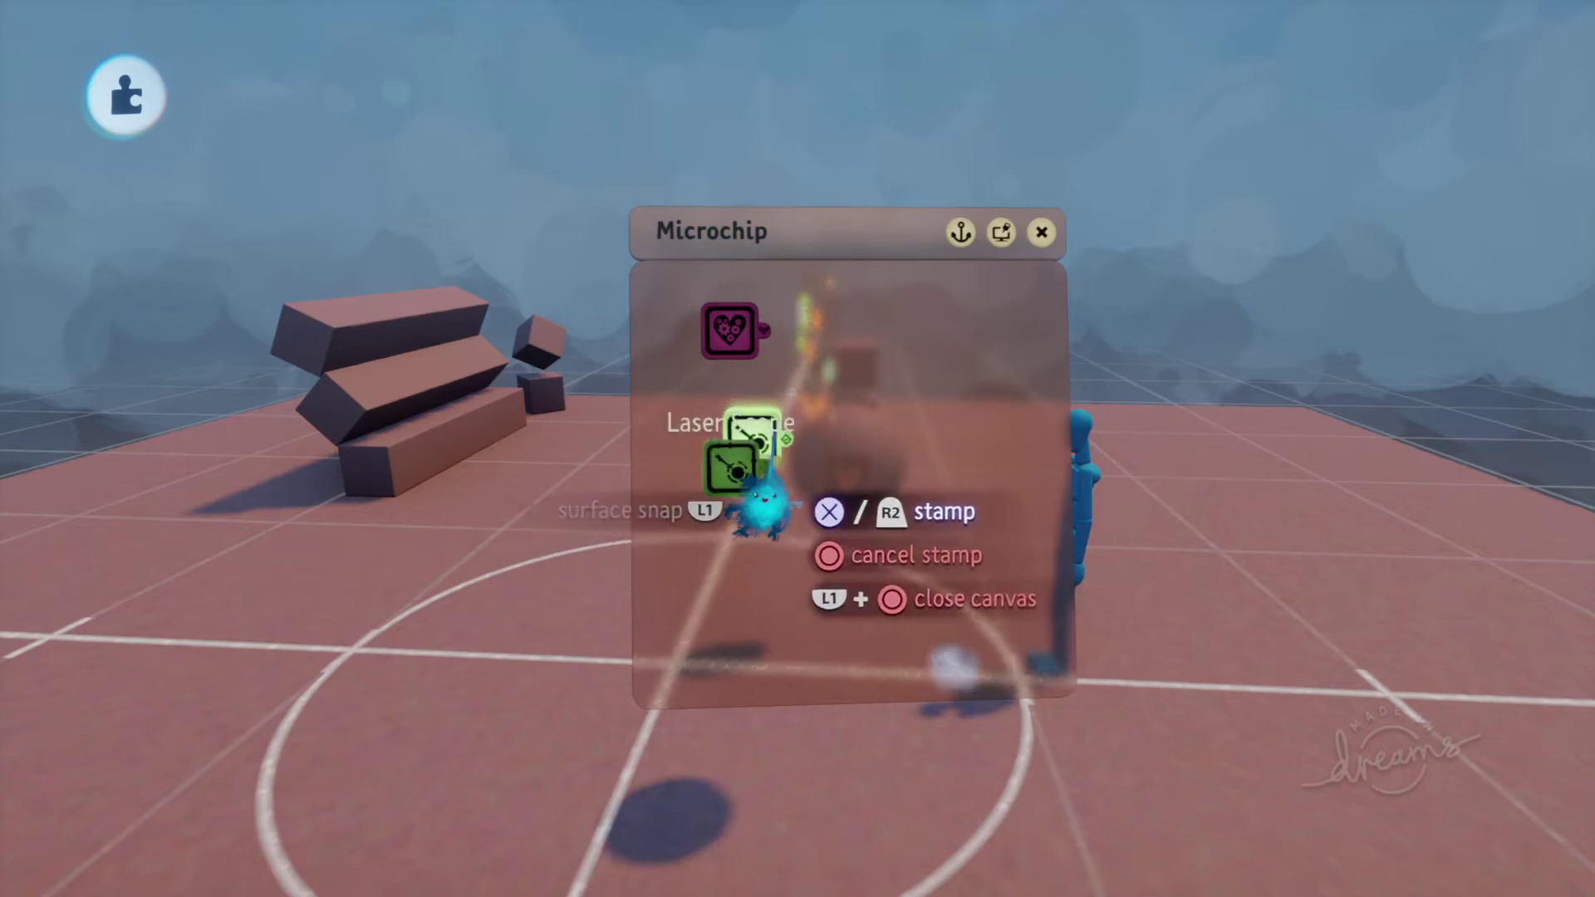
{"action": "left_click", "coordinate": [748, 462]}
{"action": "left_click_drag", "start_coordinate": [797, 448], "coordinate": [1228, 384]}
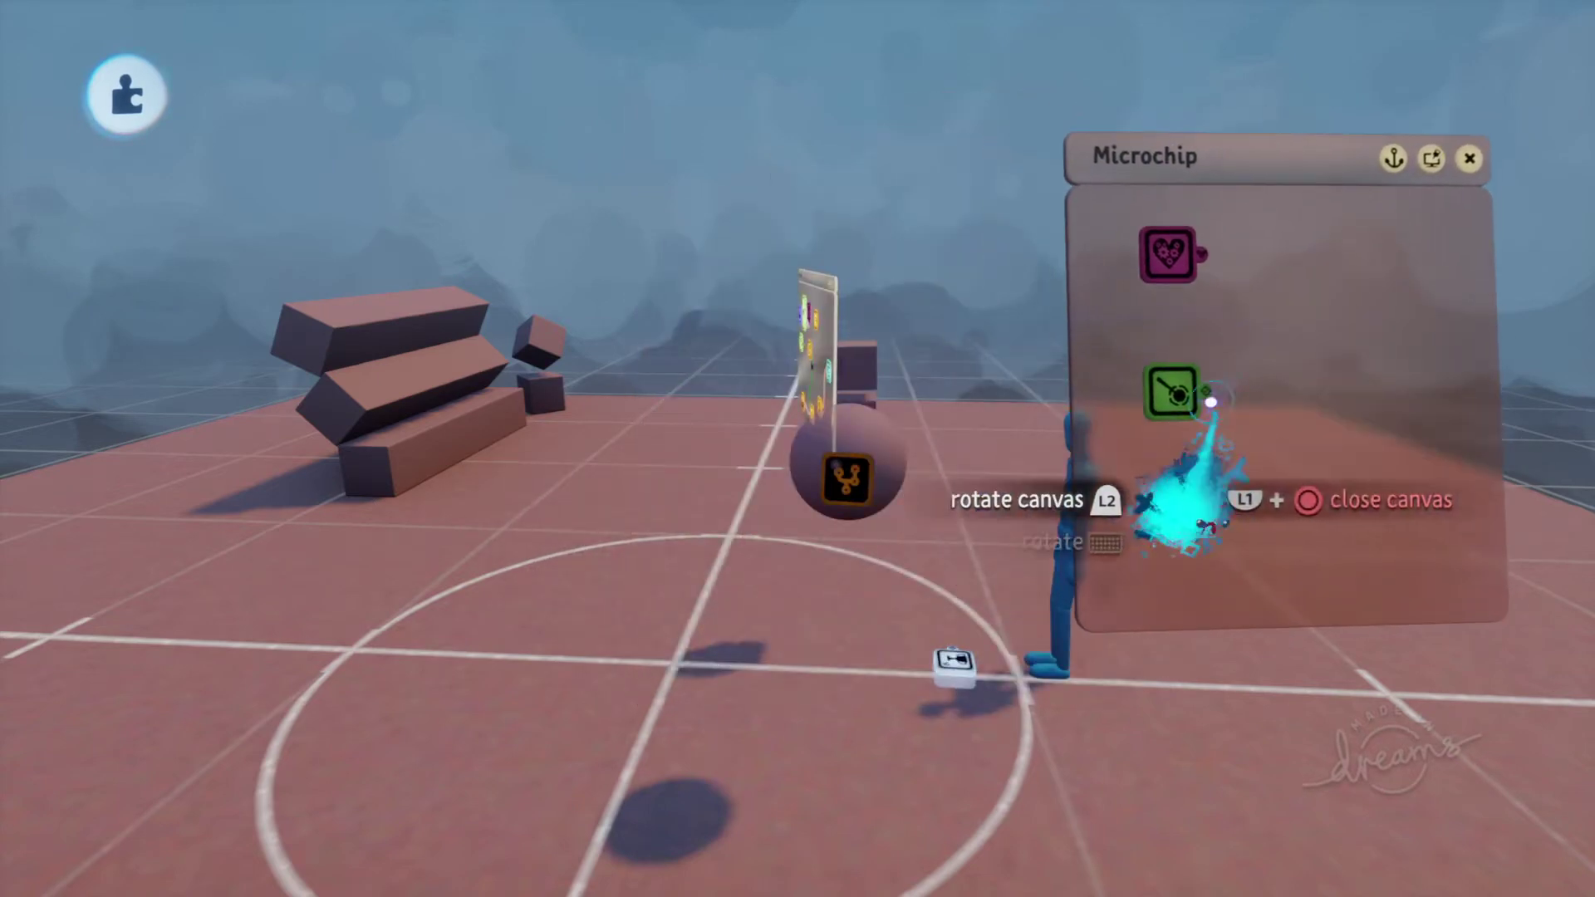
Rotate the new Laser Scope's pointer about 88° from vertical to horizontal.
{"action": "left_click", "coordinate": [1168, 393]}
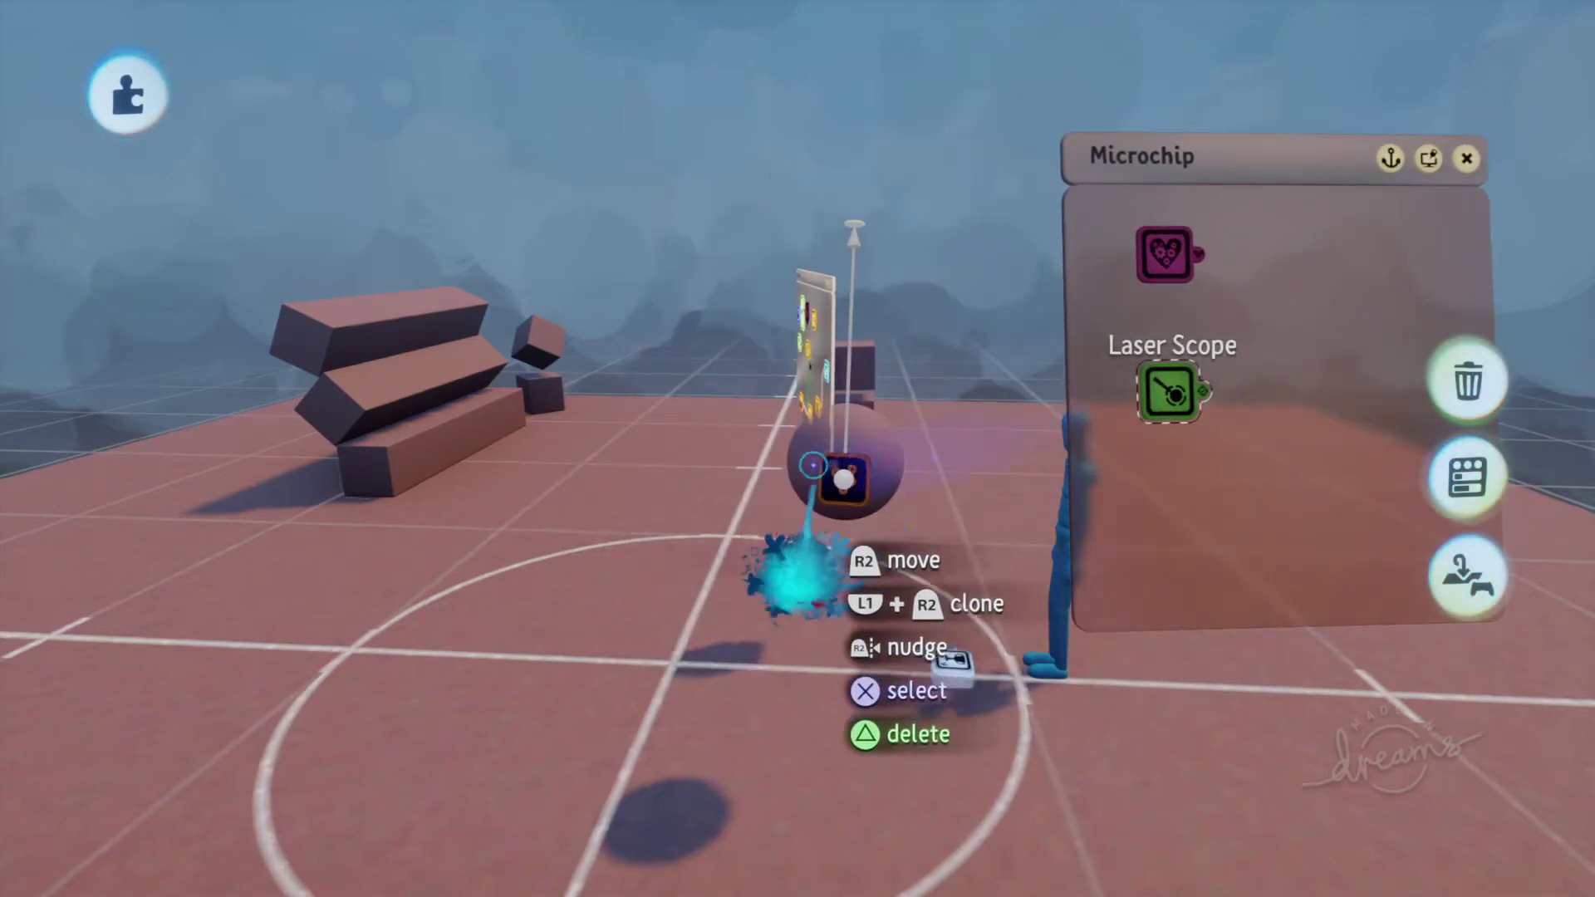
{"action": "scroll", "coordinate": [845, 482], "scroll_direction": "up", "scroll_amount": 3}
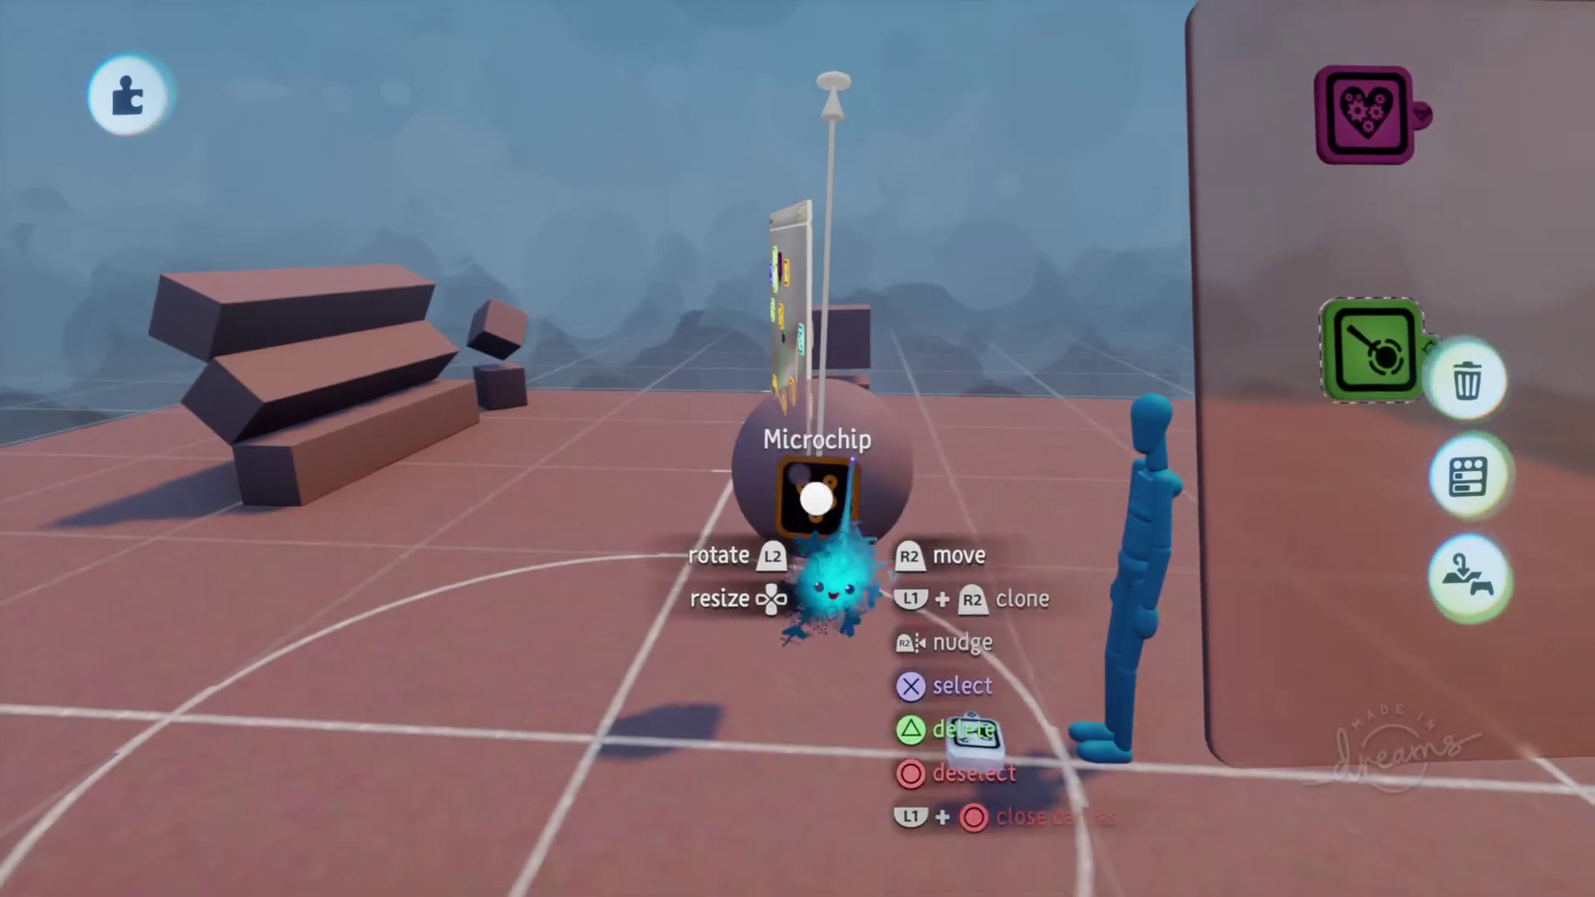
{"action": "left_click", "coordinate": [1333, 461]}
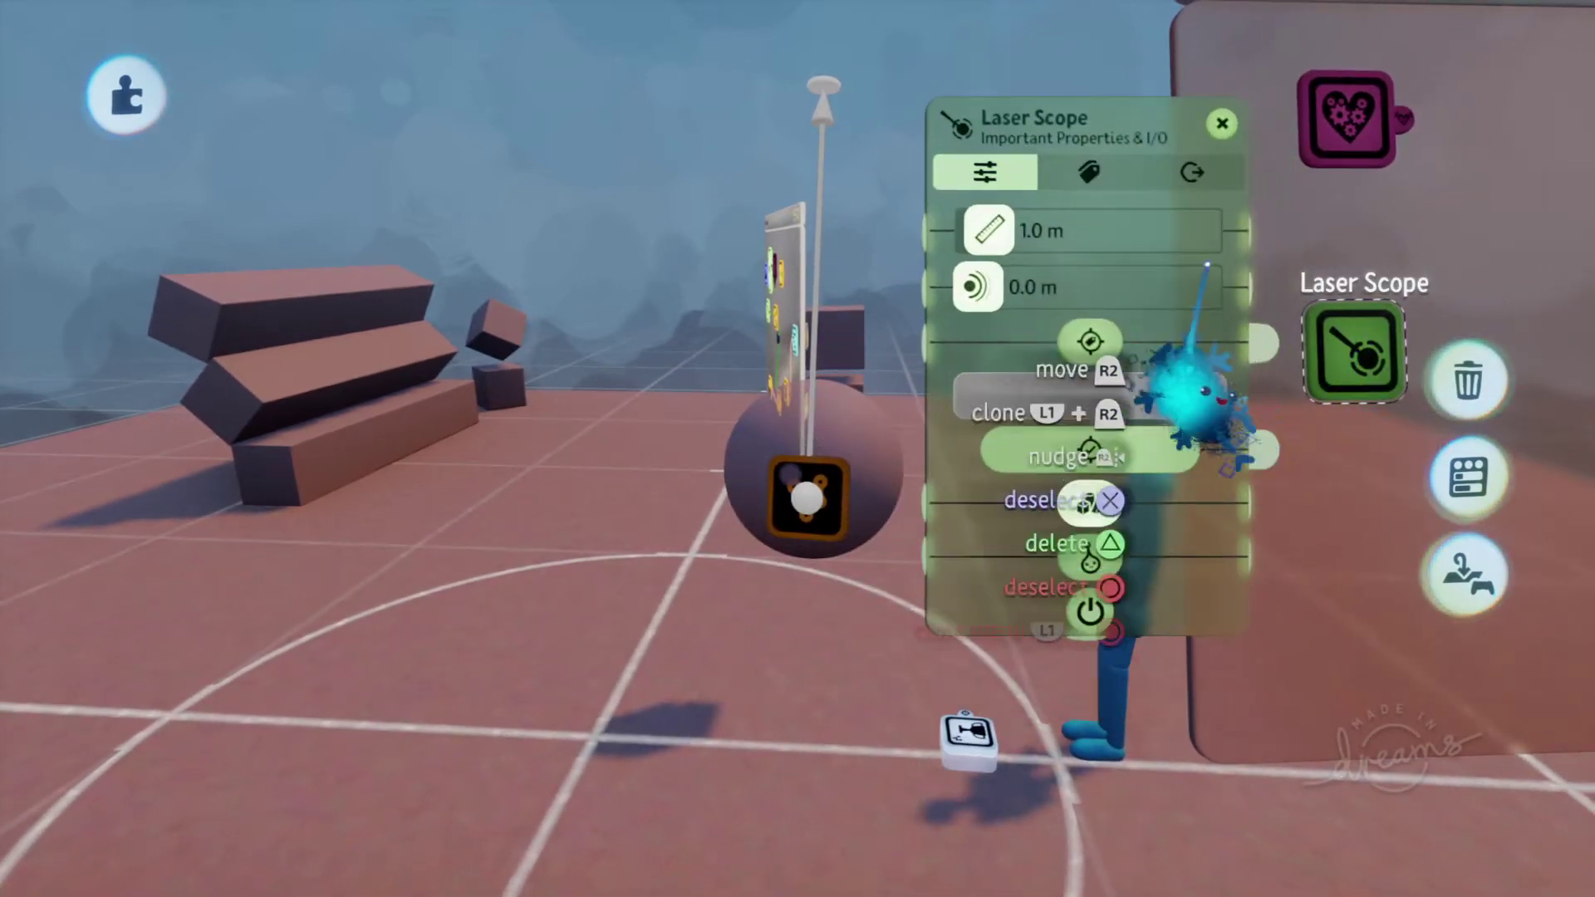
{"action": "left_click_drag", "start_coordinate": [1164, 336], "coordinate": [1207, 314]}
{"action": "left_click", "coordinate": [1271, 192]}
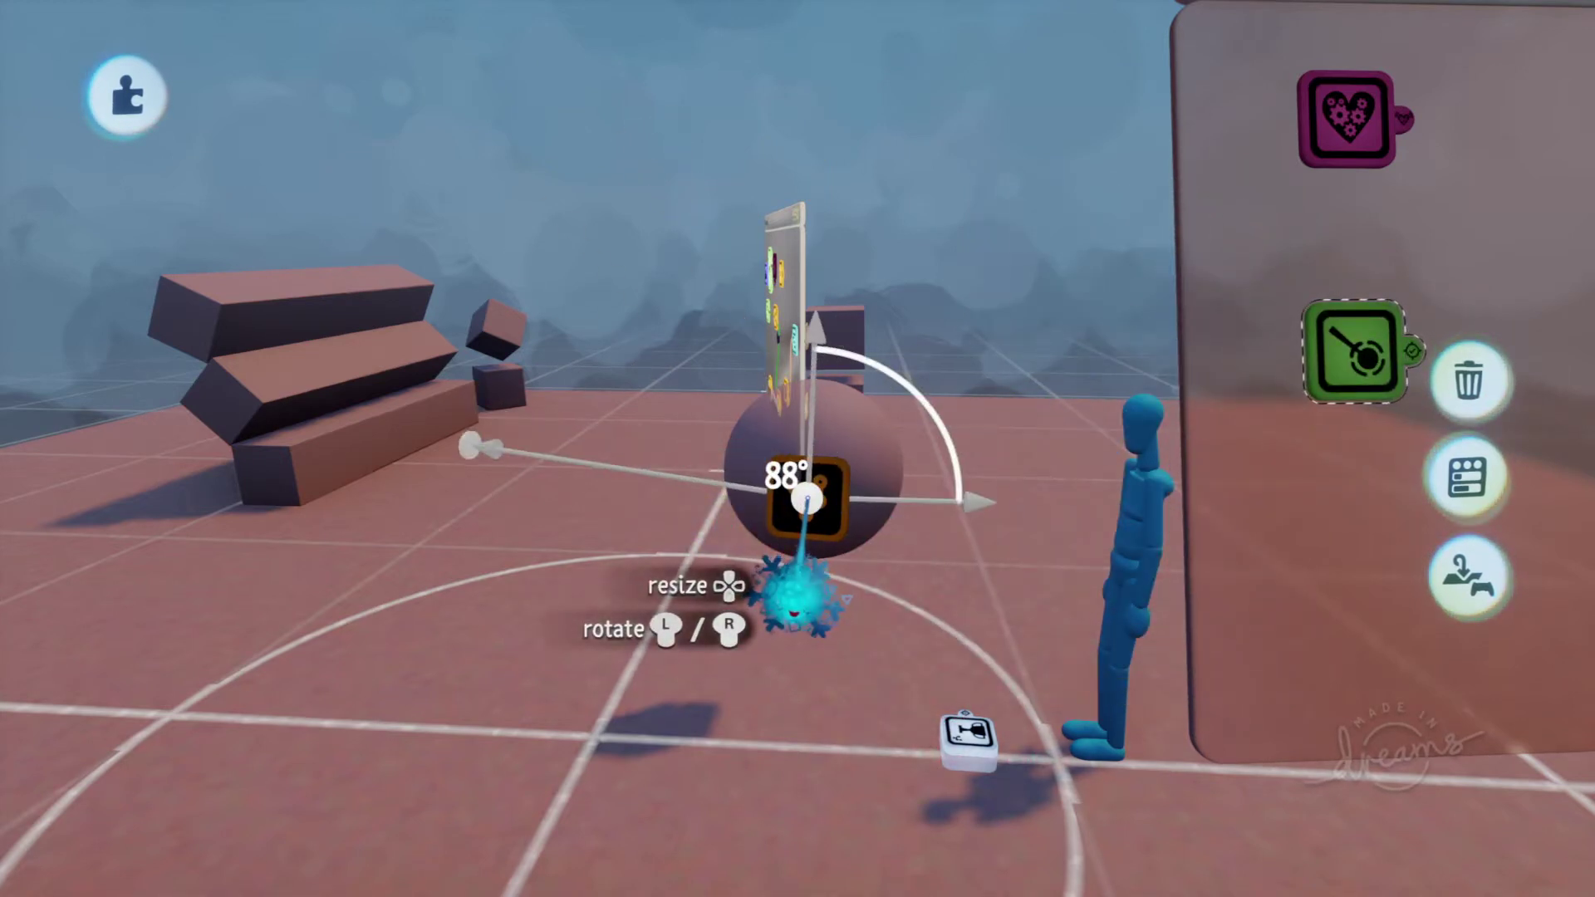
{"action": "middle_click_drag", "start_coordinate": [806, 498], "coordinate": [737, 415]}
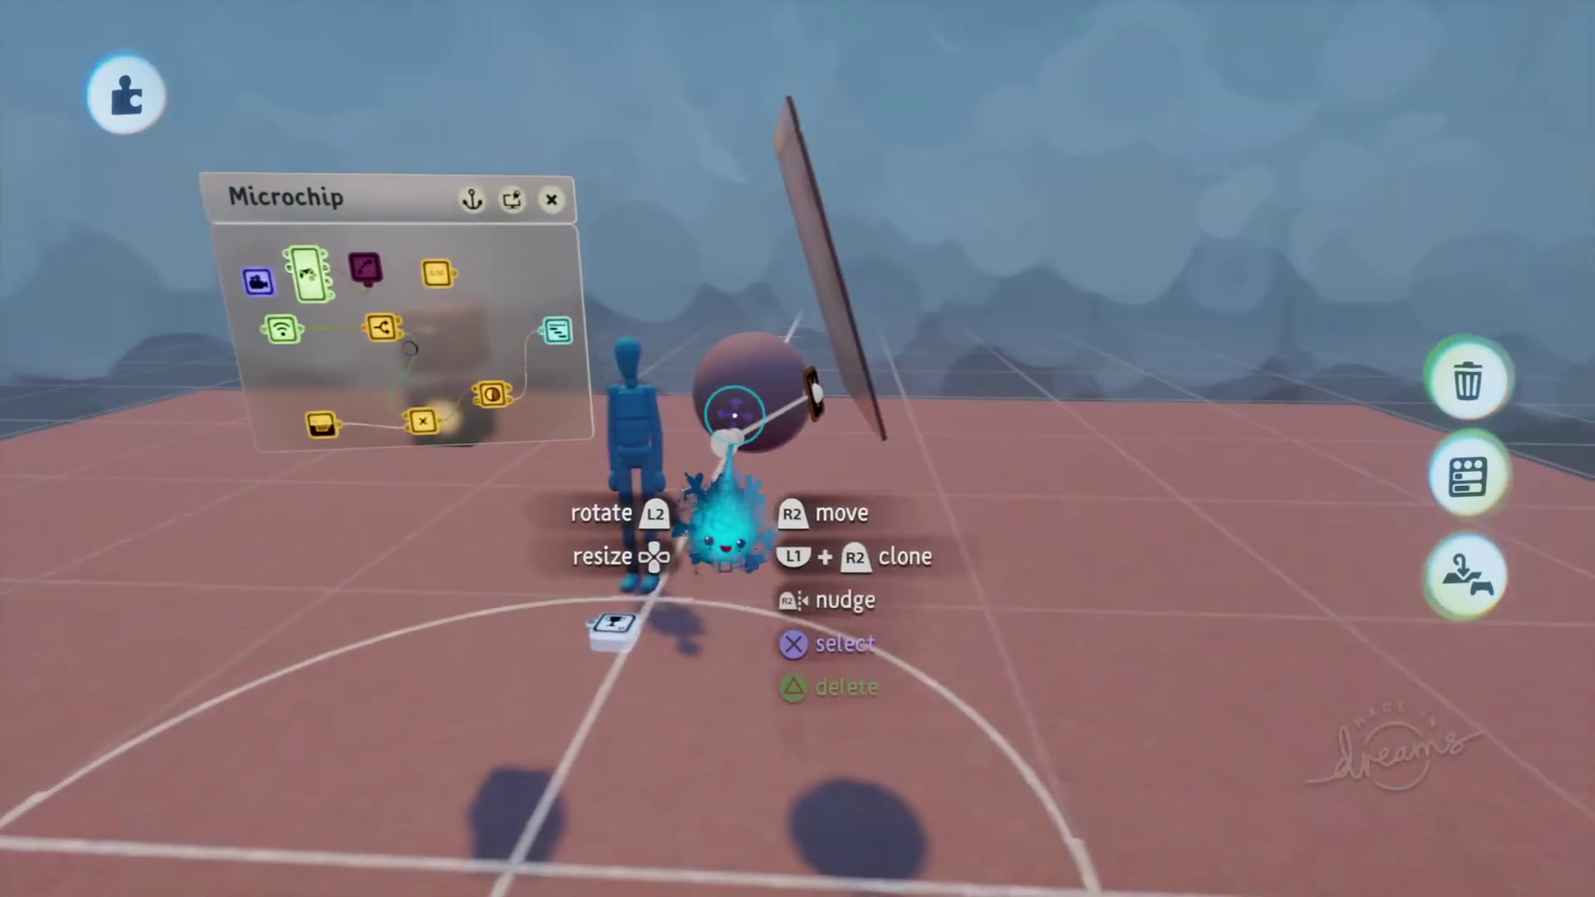
Move the laser pointer's origin off the microchip onto the sphere and fine-tune its angle.
{"action": "left_click_drag", "start_coordinate": [750, 488], "coordinate": [753, 456]}
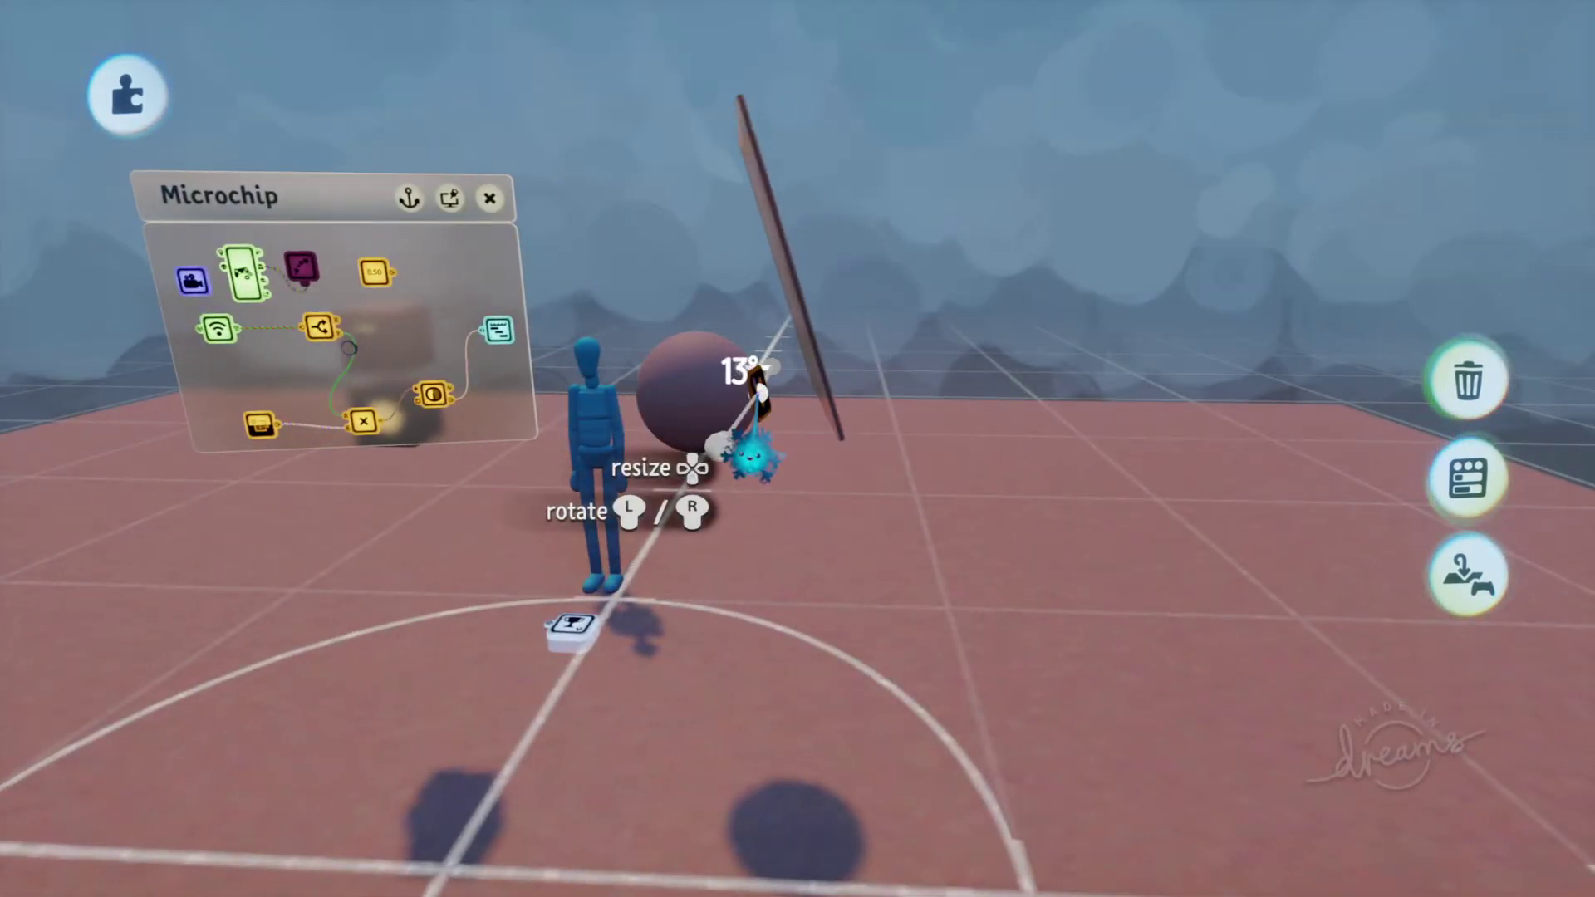
{"action": "left_click_drag", "start_coordinate": [752, 456], "coordinate": [726, 497]}
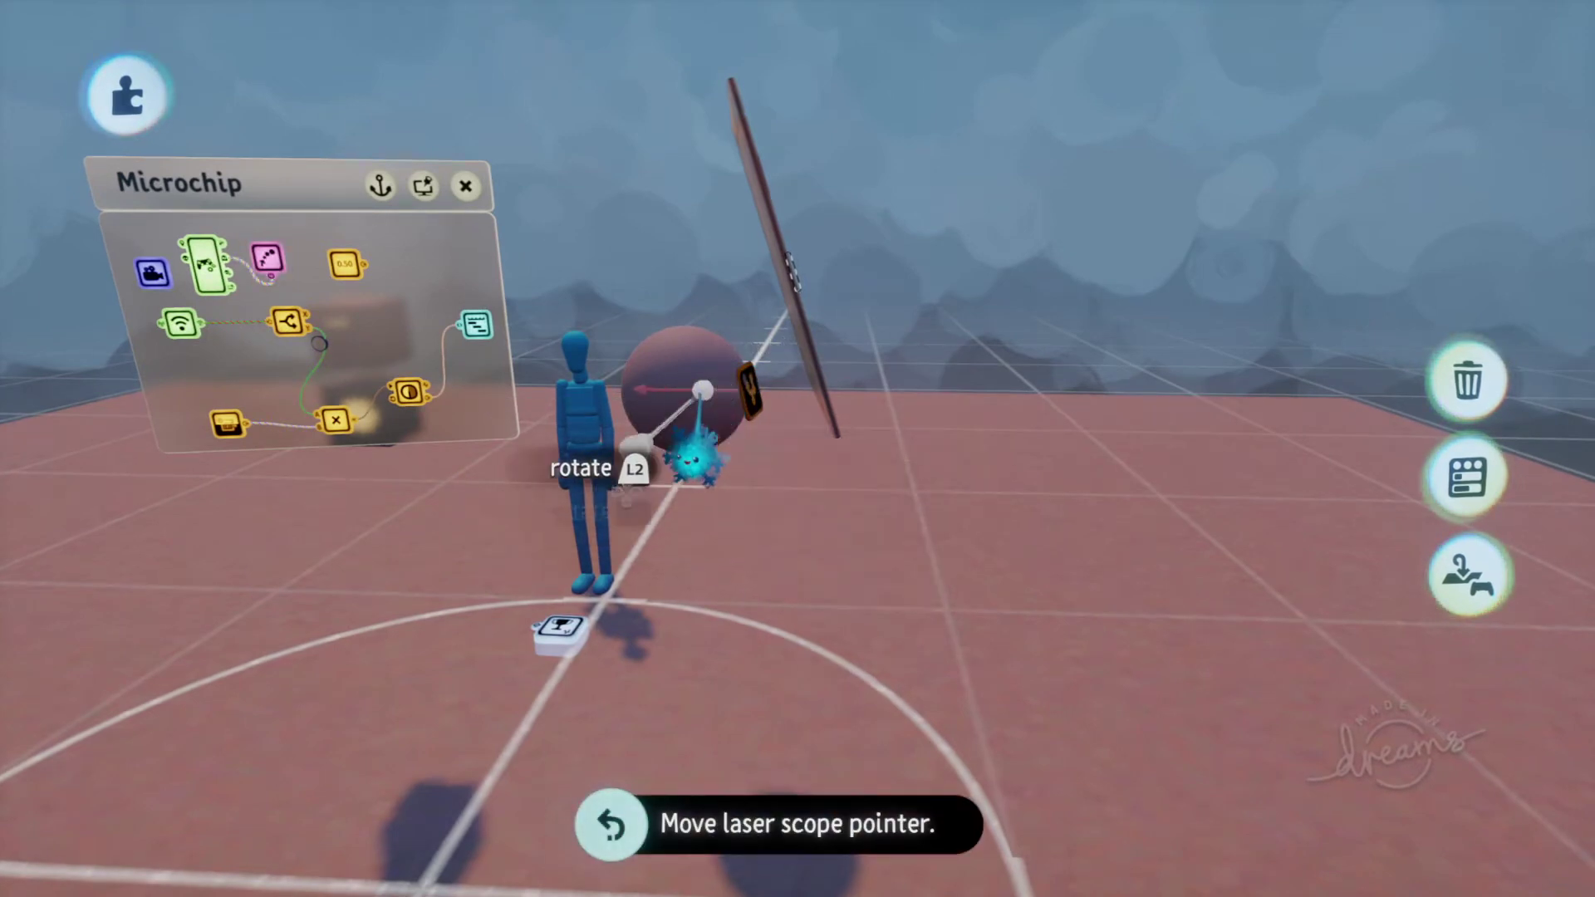
{"action": "mouse_move", "coordinate": [671, 390]}
{"action": "middle_mouse_down"}
{"action": "mouse_move", "coordinate": [658, 505]}
{"action": "mouse_move", "coordinate": [630, 405]}
{"action": "mouse_move", "coordinate": [604, 493]}
{"action": "mouse_move", "coordinate": [570, 523]}
{"action": "mouse_move", "coordinate": [545, 673]}
{"action": "mouse_move", "coordinate": [562, 747]}
{"action": "mouse_move", "coordinate": [665, 555]}
{"action": "middle_mouse_up"}
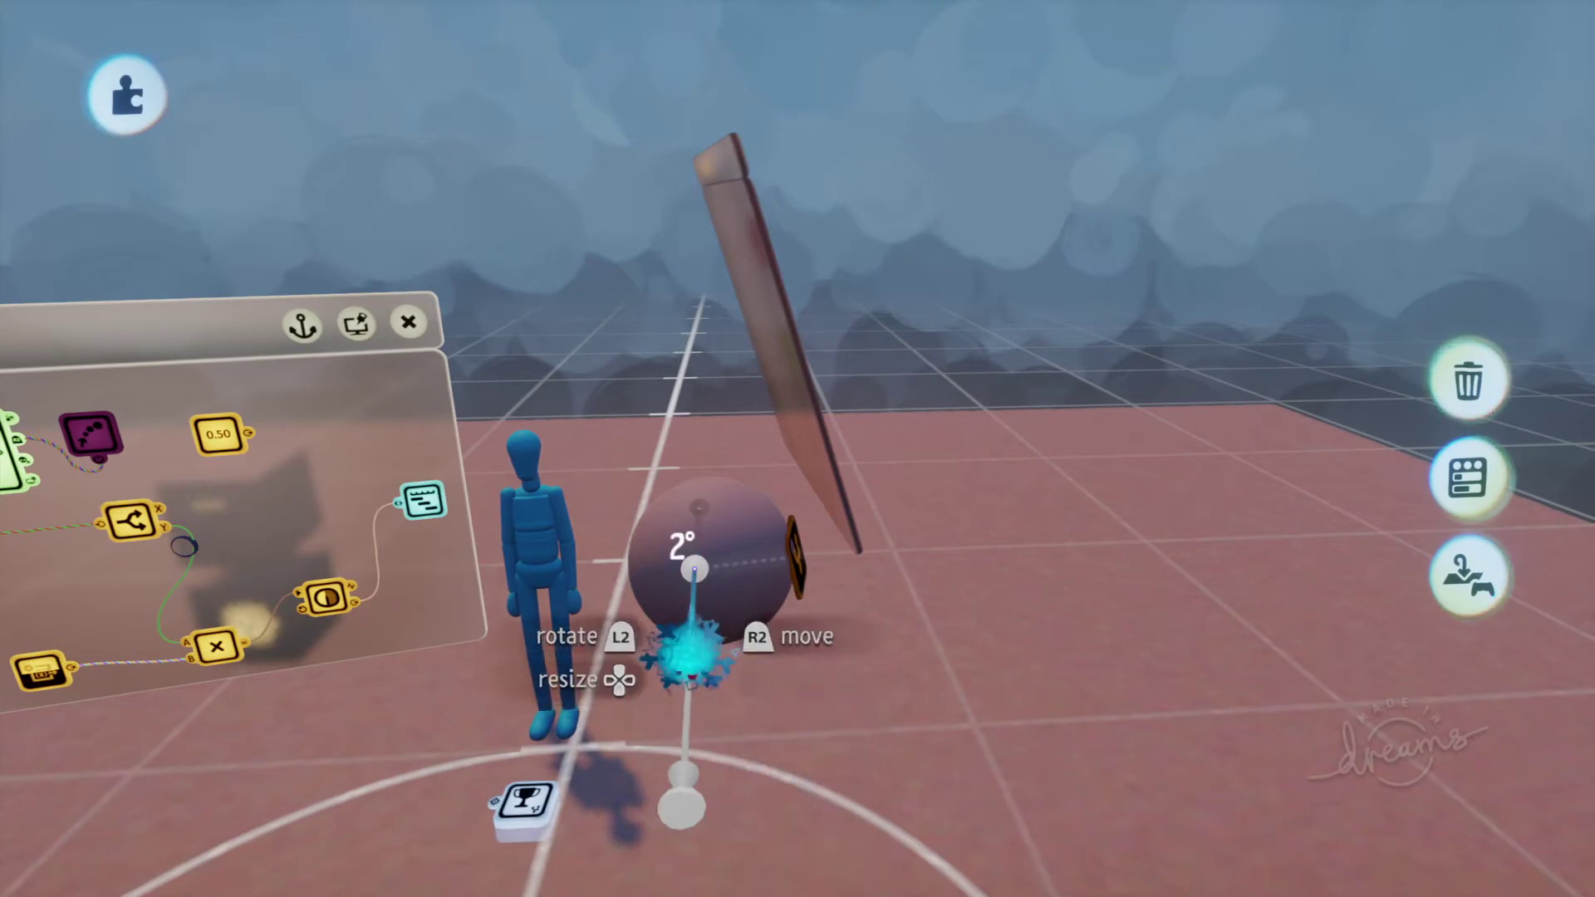
{"action": "middle_click_drag", "start_coordinate": [690, 648], "coordinate": [587, 576]}
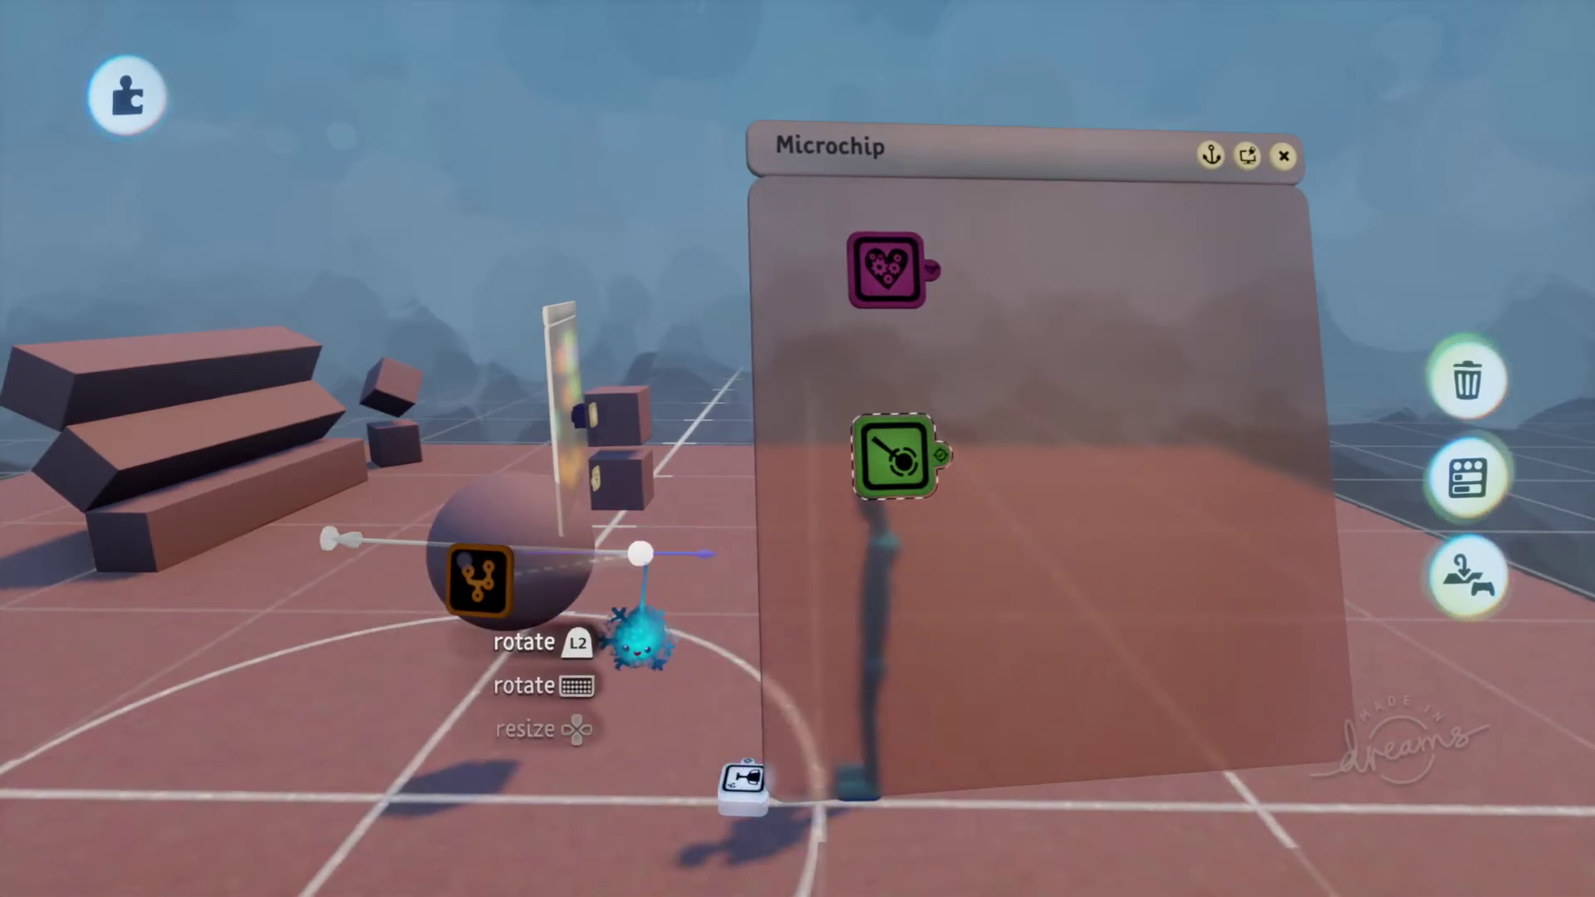
Set the Laser Scope's length to 1.5 m and close its settings.
{"action": "left_click", "coordinate": [894, 453]}
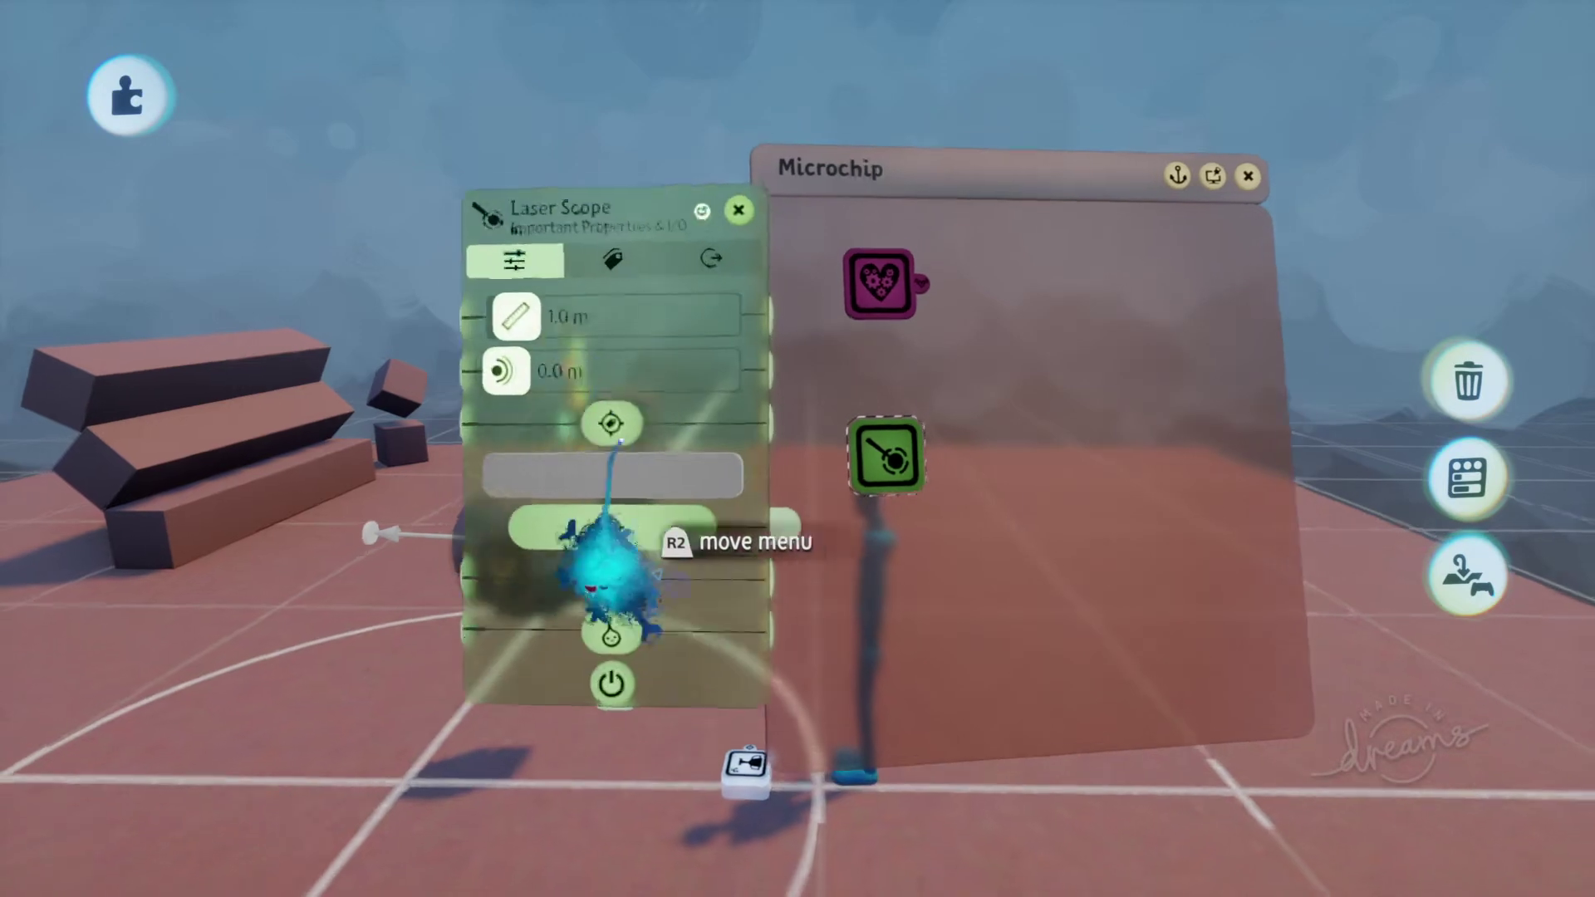
{"action": "mouse_move", "coordinate": [505, 423]}
{"action": "left_mouse_down"}
{"action": "mouse_move", "coordinate": [509, 452]}
{"action": "mouse_move", "coordinate": [502, 427]}
{"action": "mouse_move", "coordinate": [502, 440]}
{"action": "left_mouse_up"}
{"action": "left_click_drag", "start_coordinate": [639, 409], "coordinate": [98, 681]}
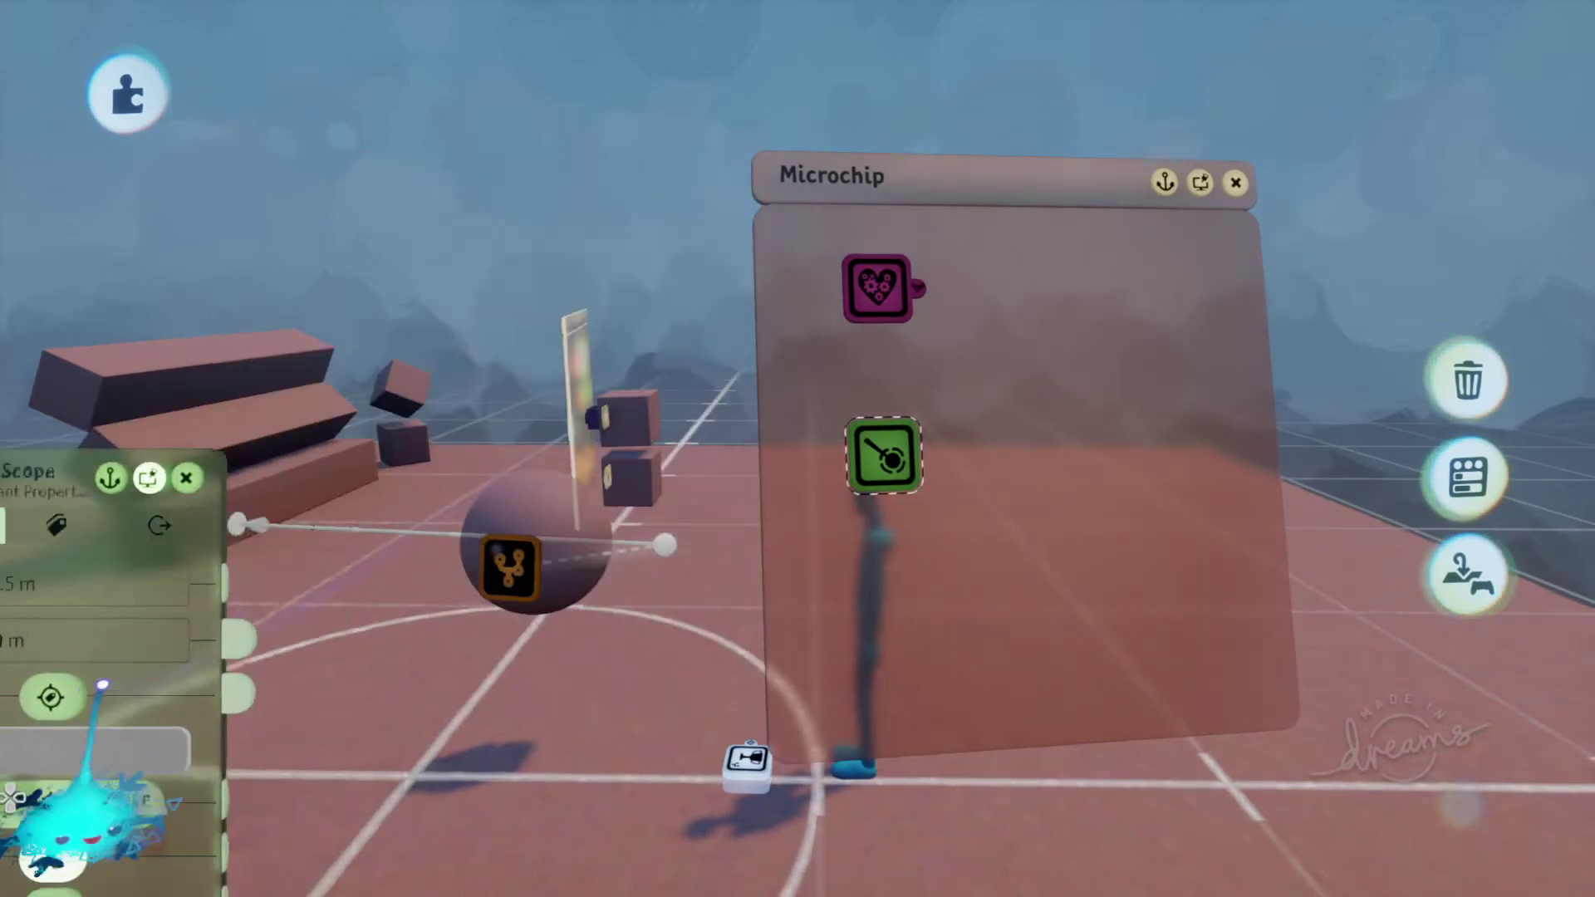
{"action": "middle_click_drag", "start_coordinate": [98, 681], "coordinate": [367, 562]}
{"action": "left_click_drag", "start_coordinate": [171, 582], "coordinate": [248, 401]}
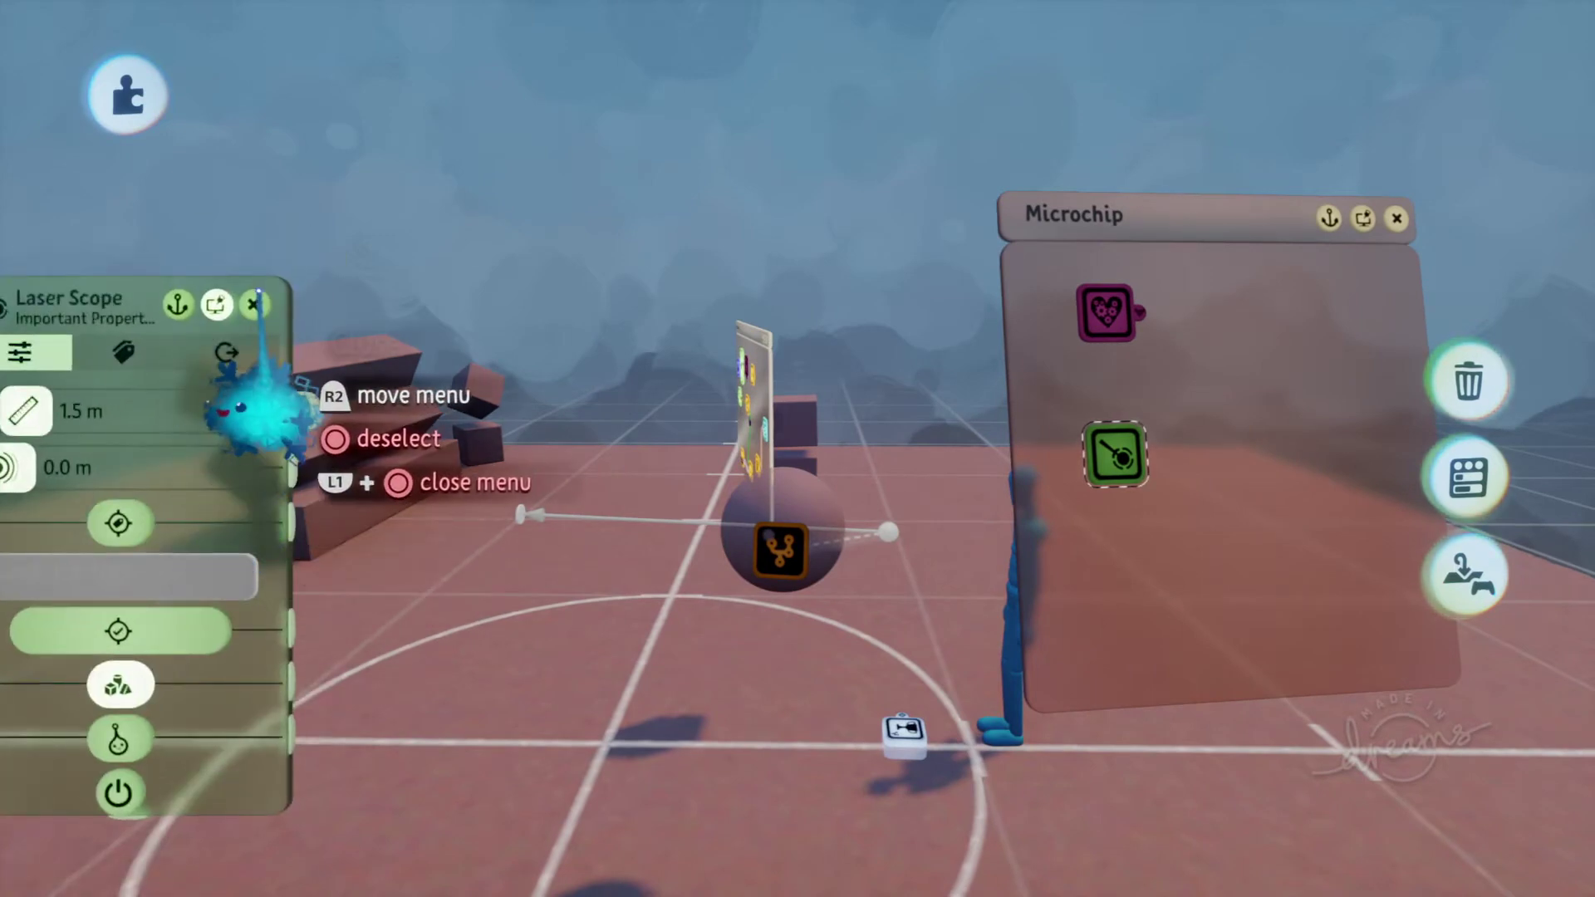
{"action": "left_click", "coordinate": [254, 305]}
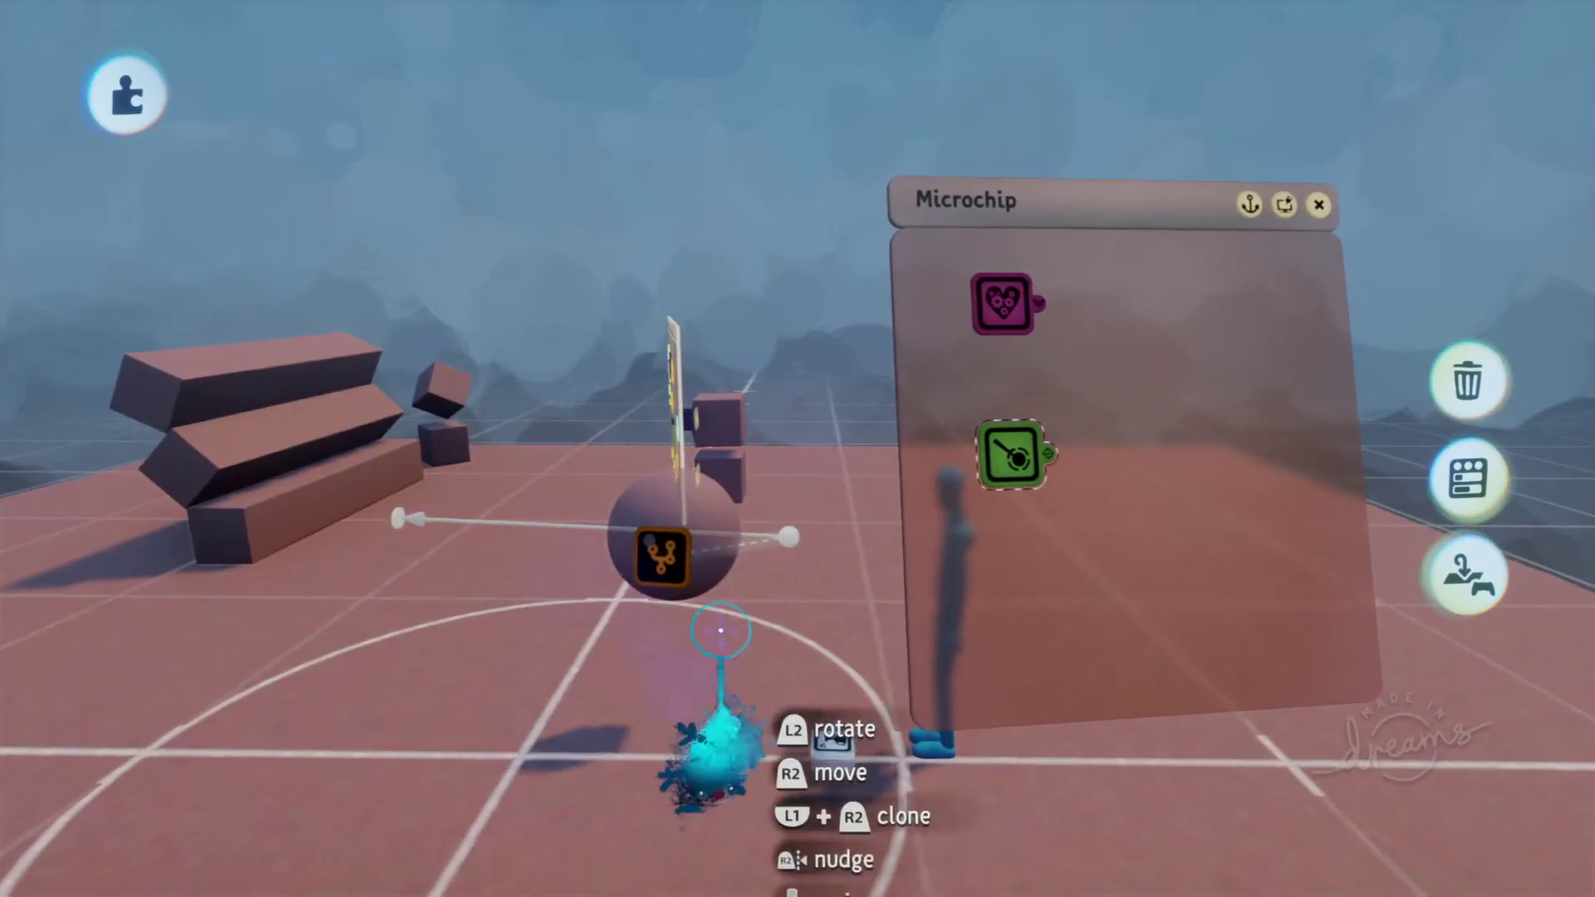
Add an Emitter and, below it, a Destroyer opposite the Laser Scope in the sphere's microchip.
{"action": "left_click_drag", "start_coordinate": [785, 665], "coordinate": [828, 610]}
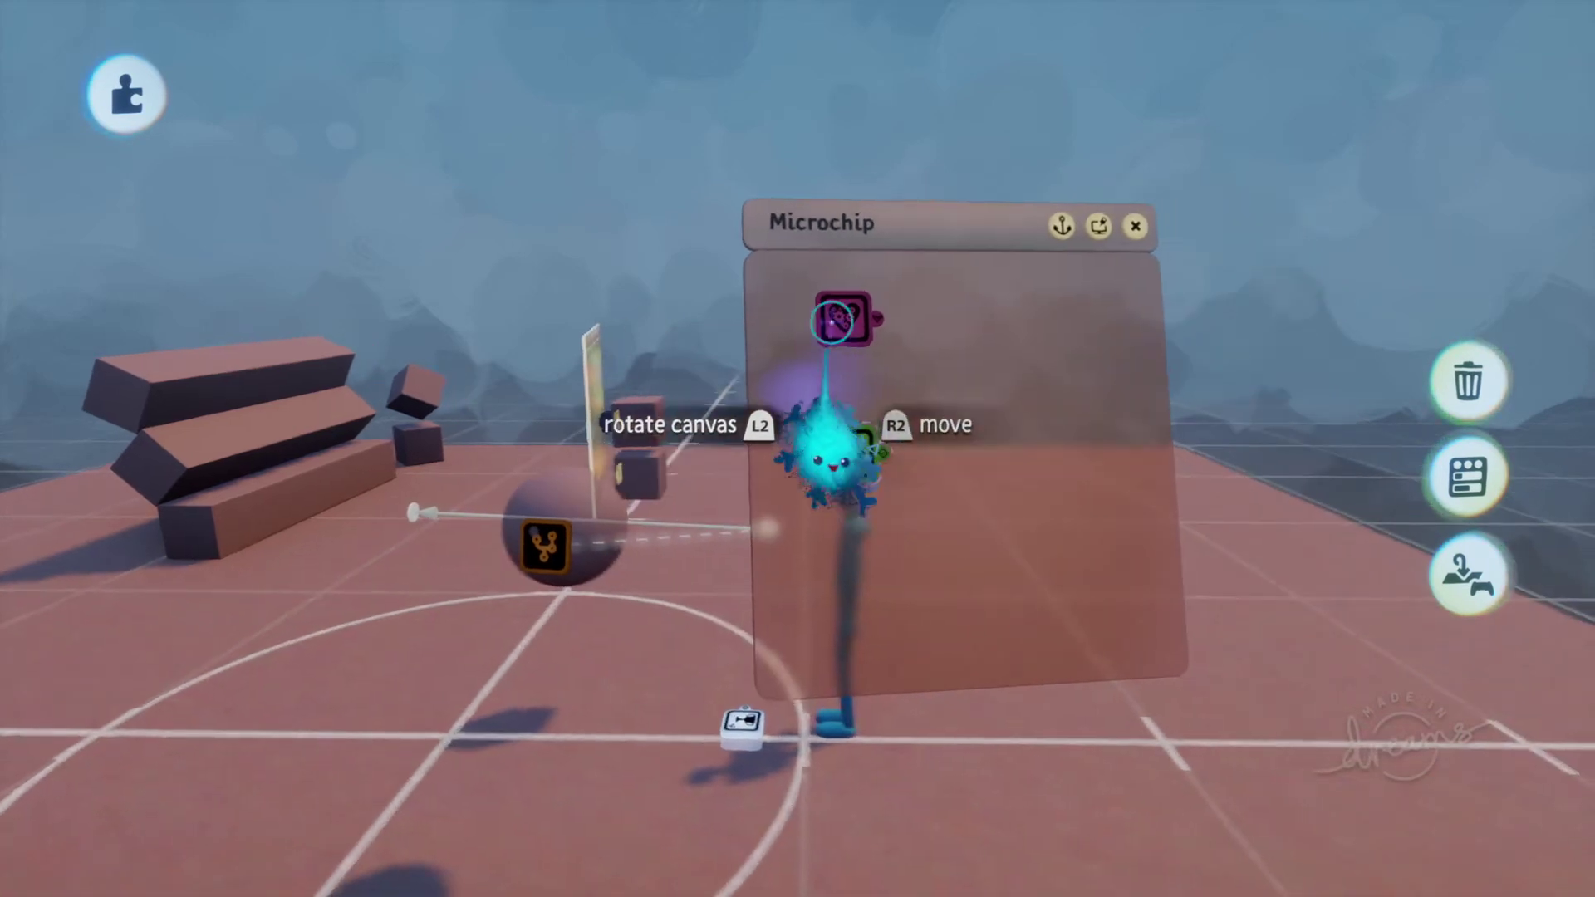
{"action": "key", "text": "Escape"}
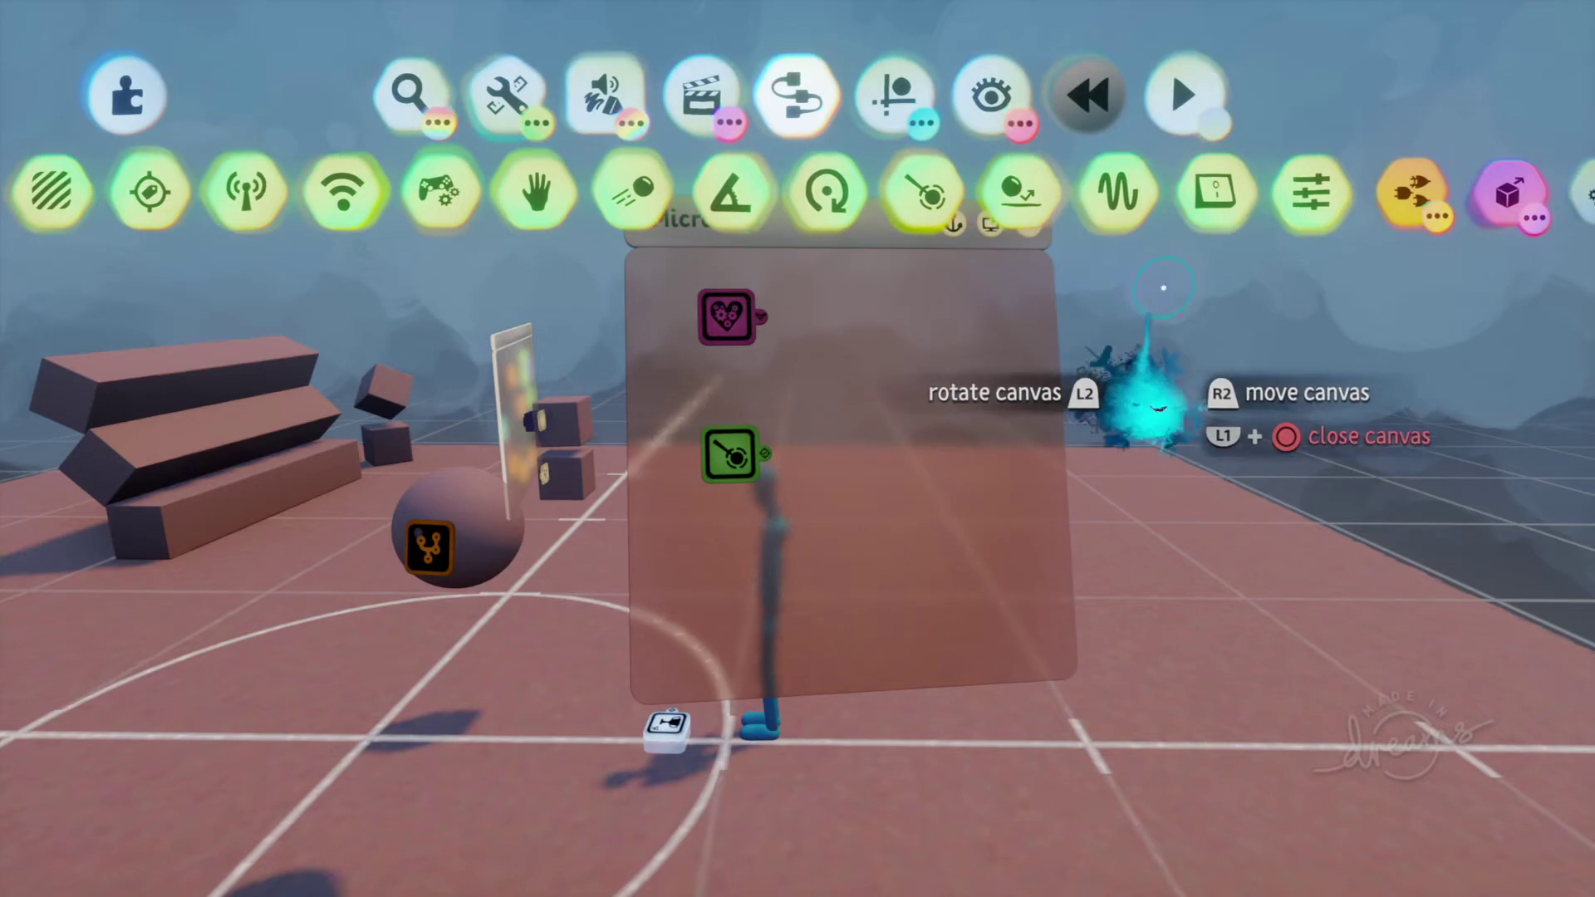
{"action": "left_click", "coordinate": [1508, 192]}
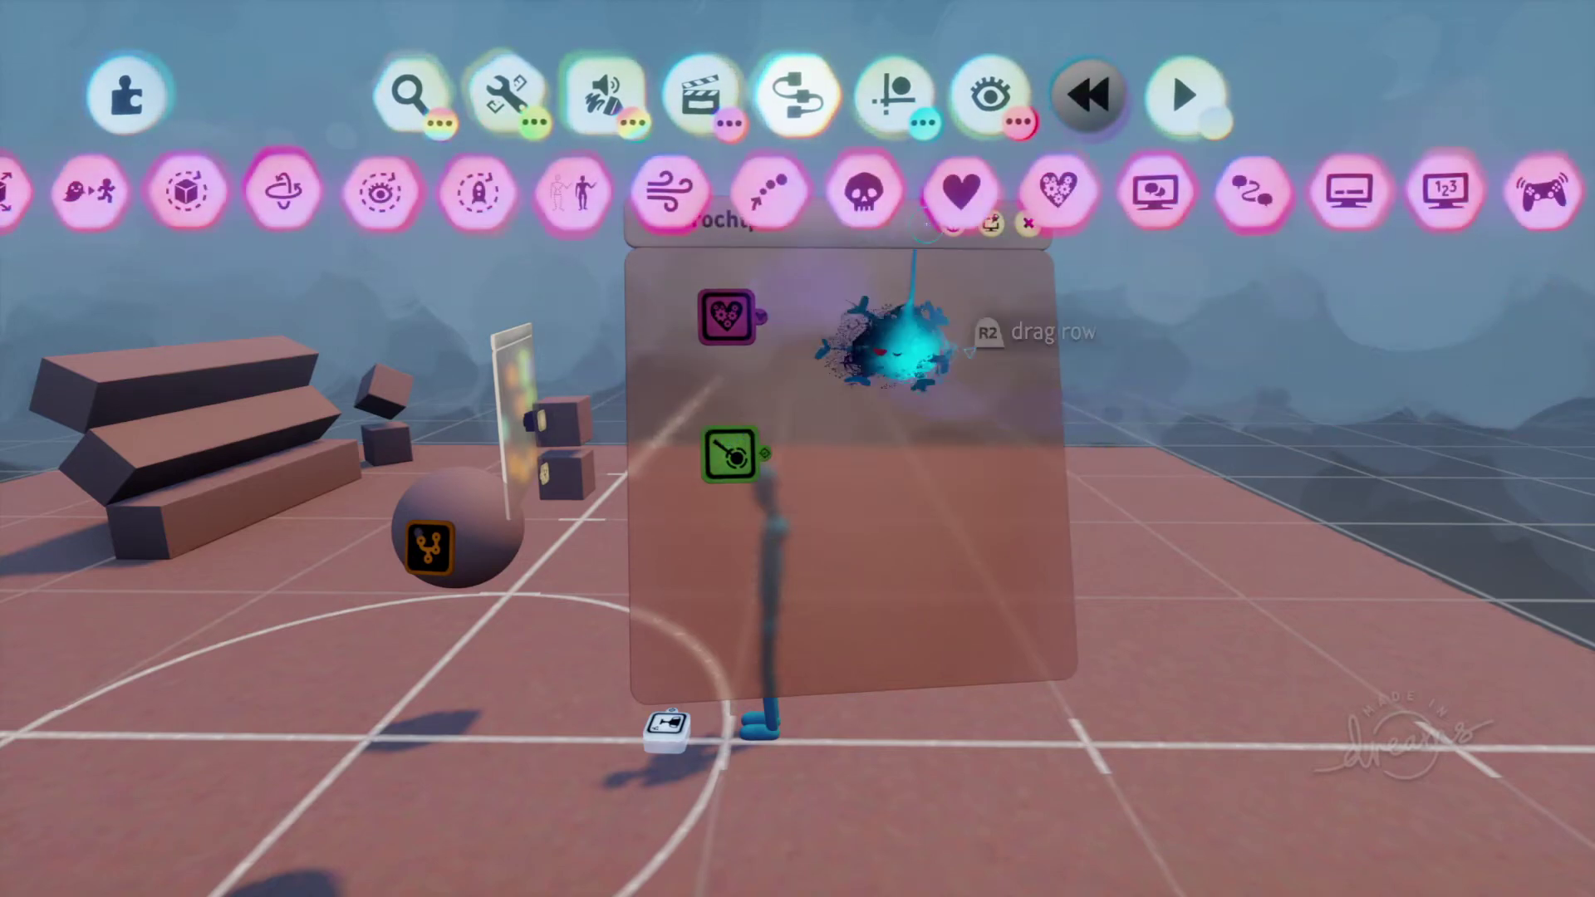
{"action": "left_click", "coordinate": [763, 193]}
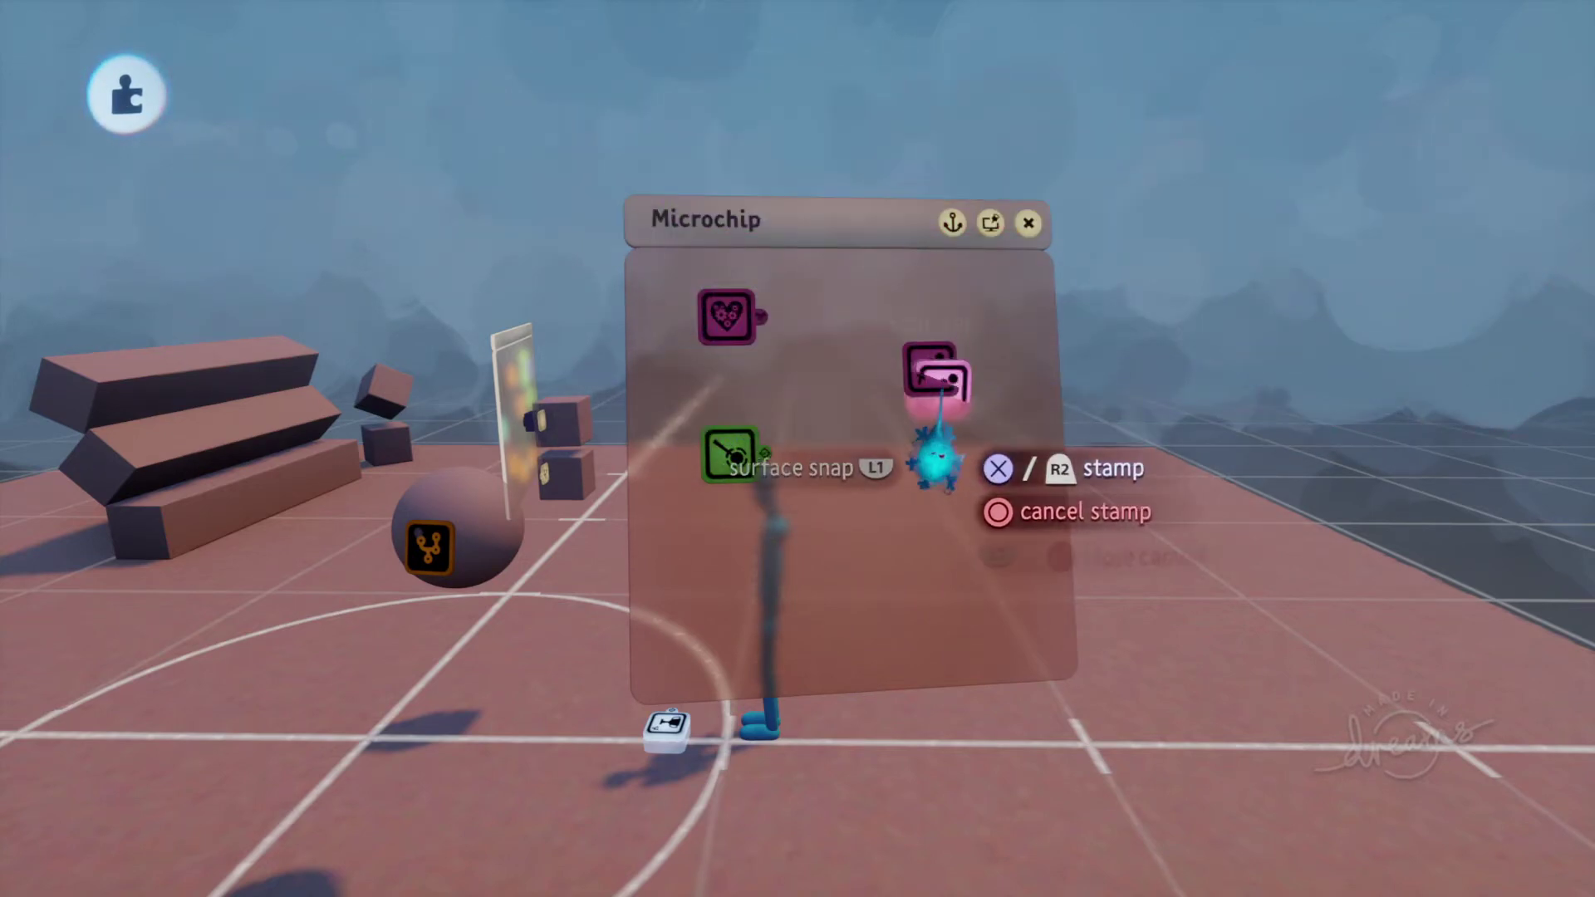
{"action": "left_click", "coordinate": [929, 368]}
{"action": "left_click", "coordinate": [864, 193]}
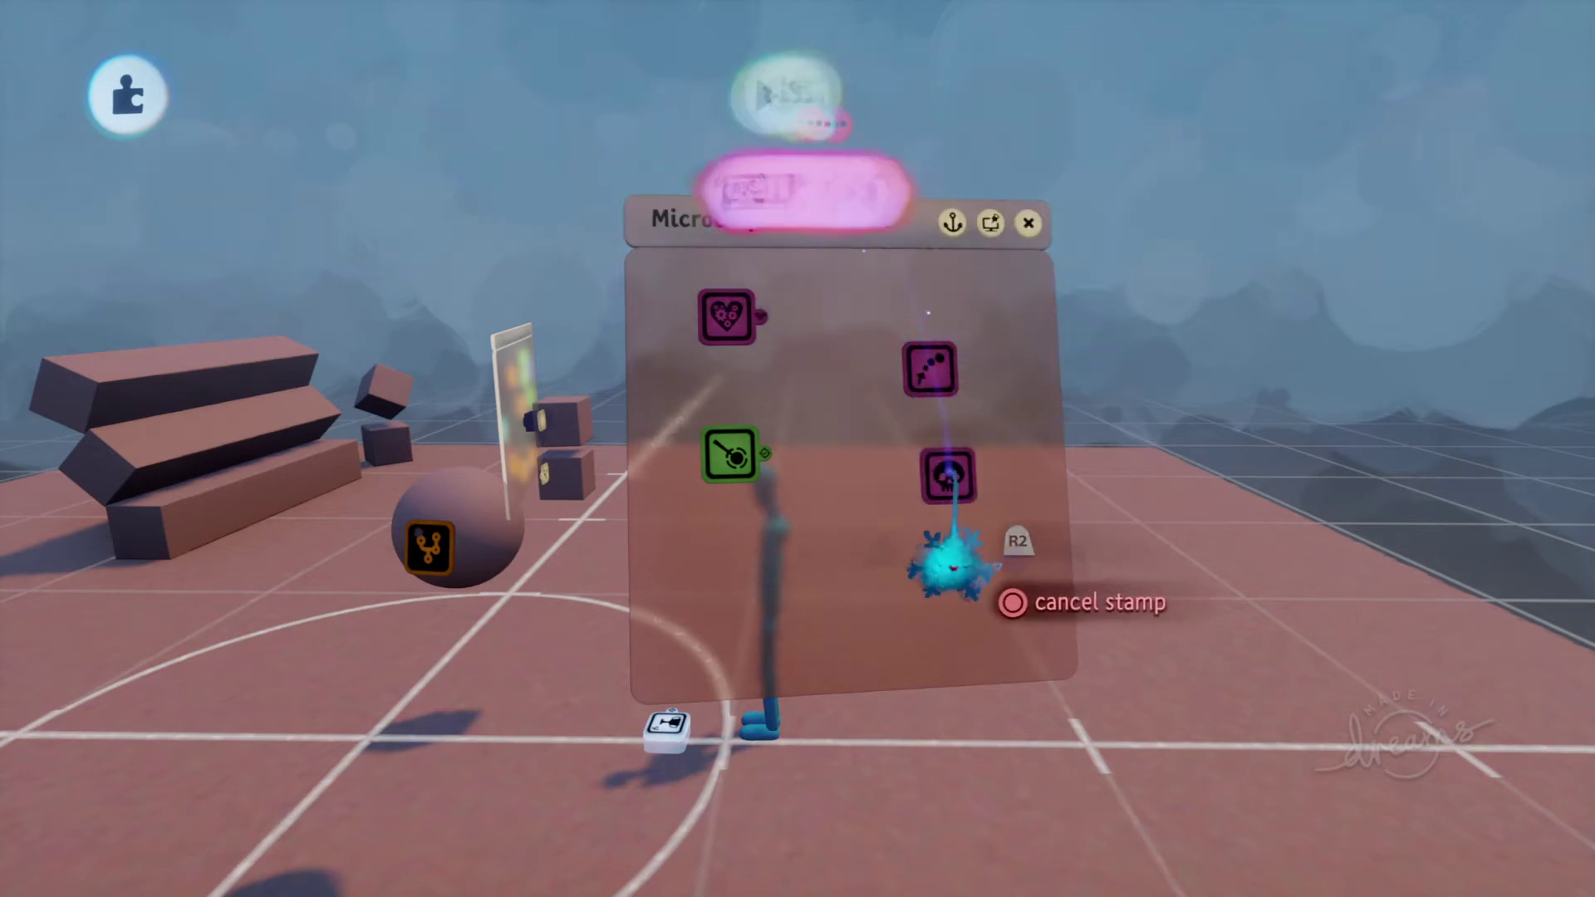
{"action": "left_click", "coordinate": [937, 516]}
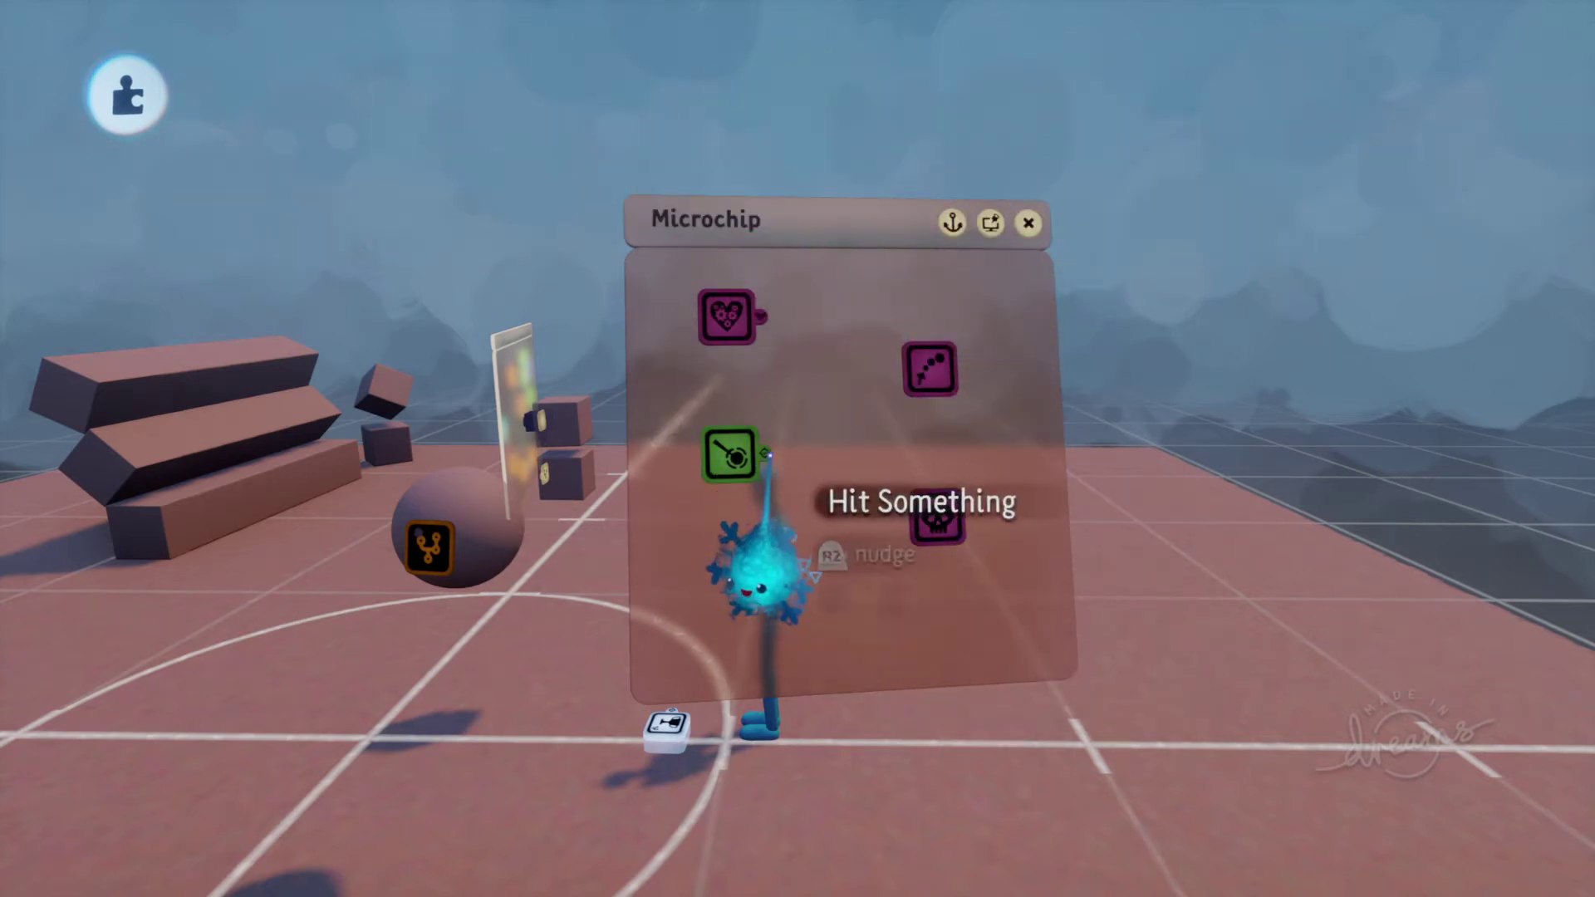
Wire the Laser Scope's Hit Something output to the power inputs of the Emitter and Destroyer, and move the Laser Scope farther from them.
{"action": "left_click", "coordinate": [764, 454]}
{"action": "middle_click_drag", "start_coordinate": [814, 587], "coordinate": [664, 550]}
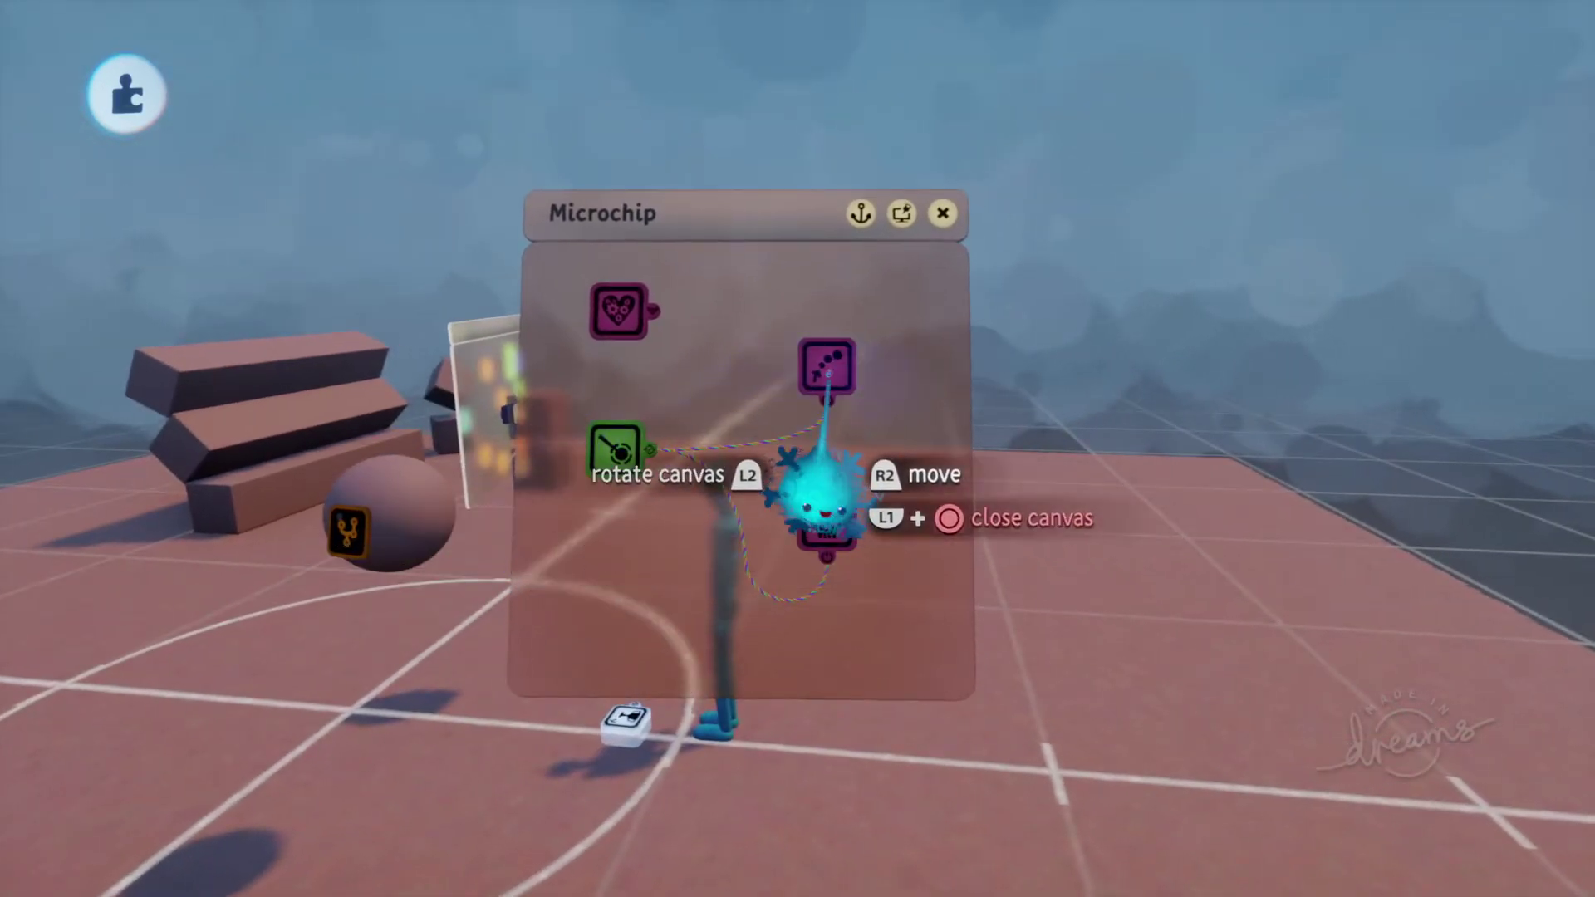
{"action": "left_click_drag", "start_coordinate": [582, 558], "coordinate": [540, 504]}
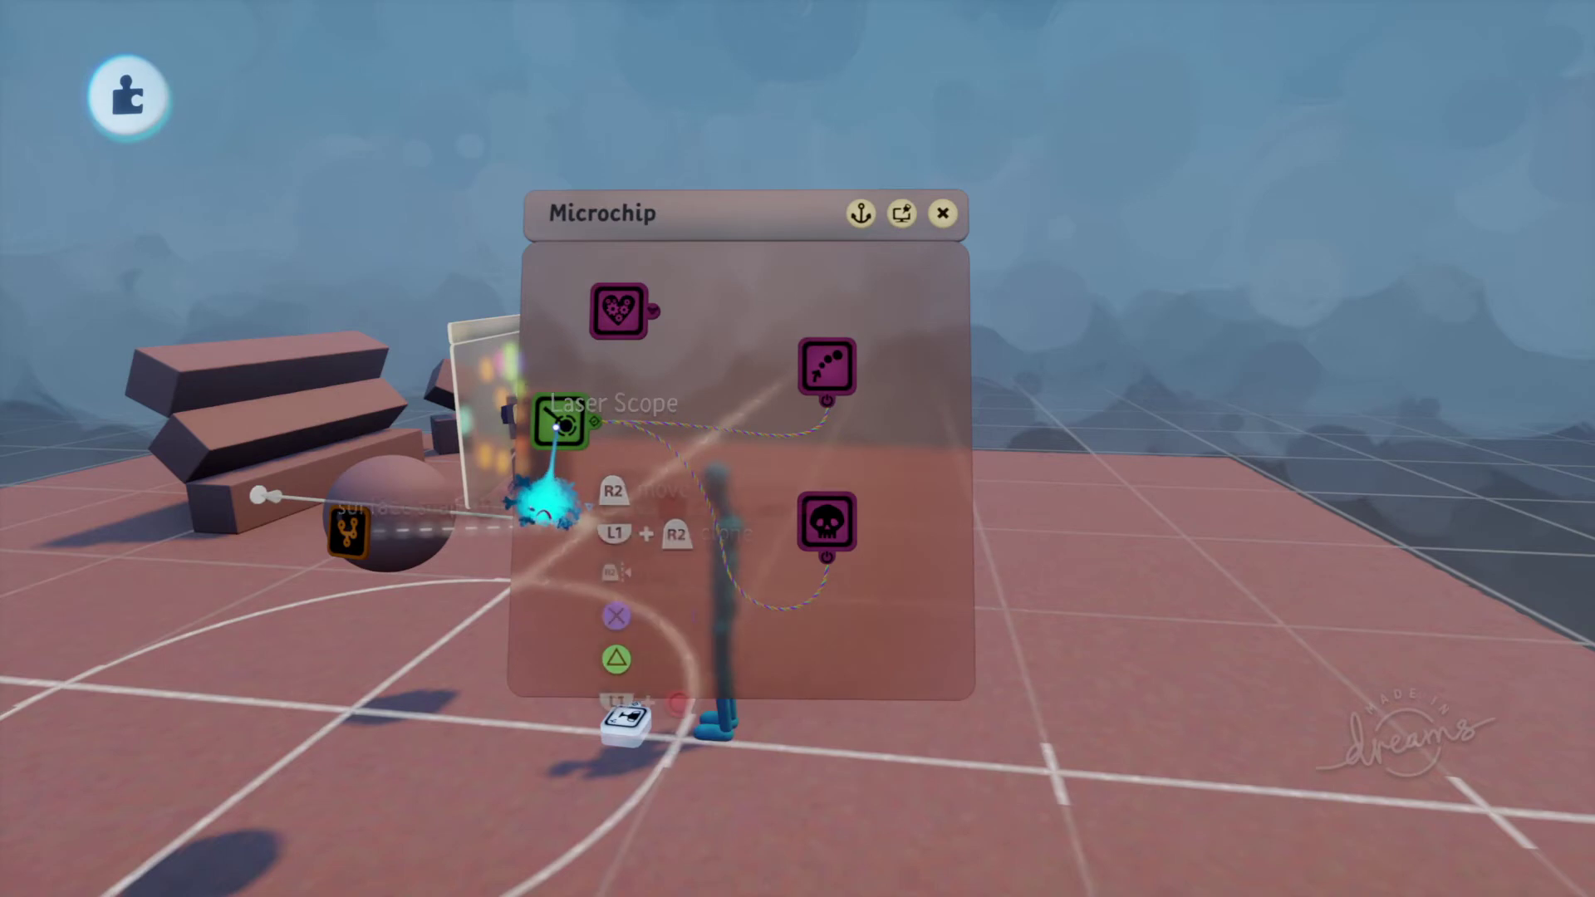
{"action": "scroll", "coordinate": [636, 560], "scroll_direction": "down", "scroll_amount": 2}
{"action": "left_click", "coordinate": [631, 449]}
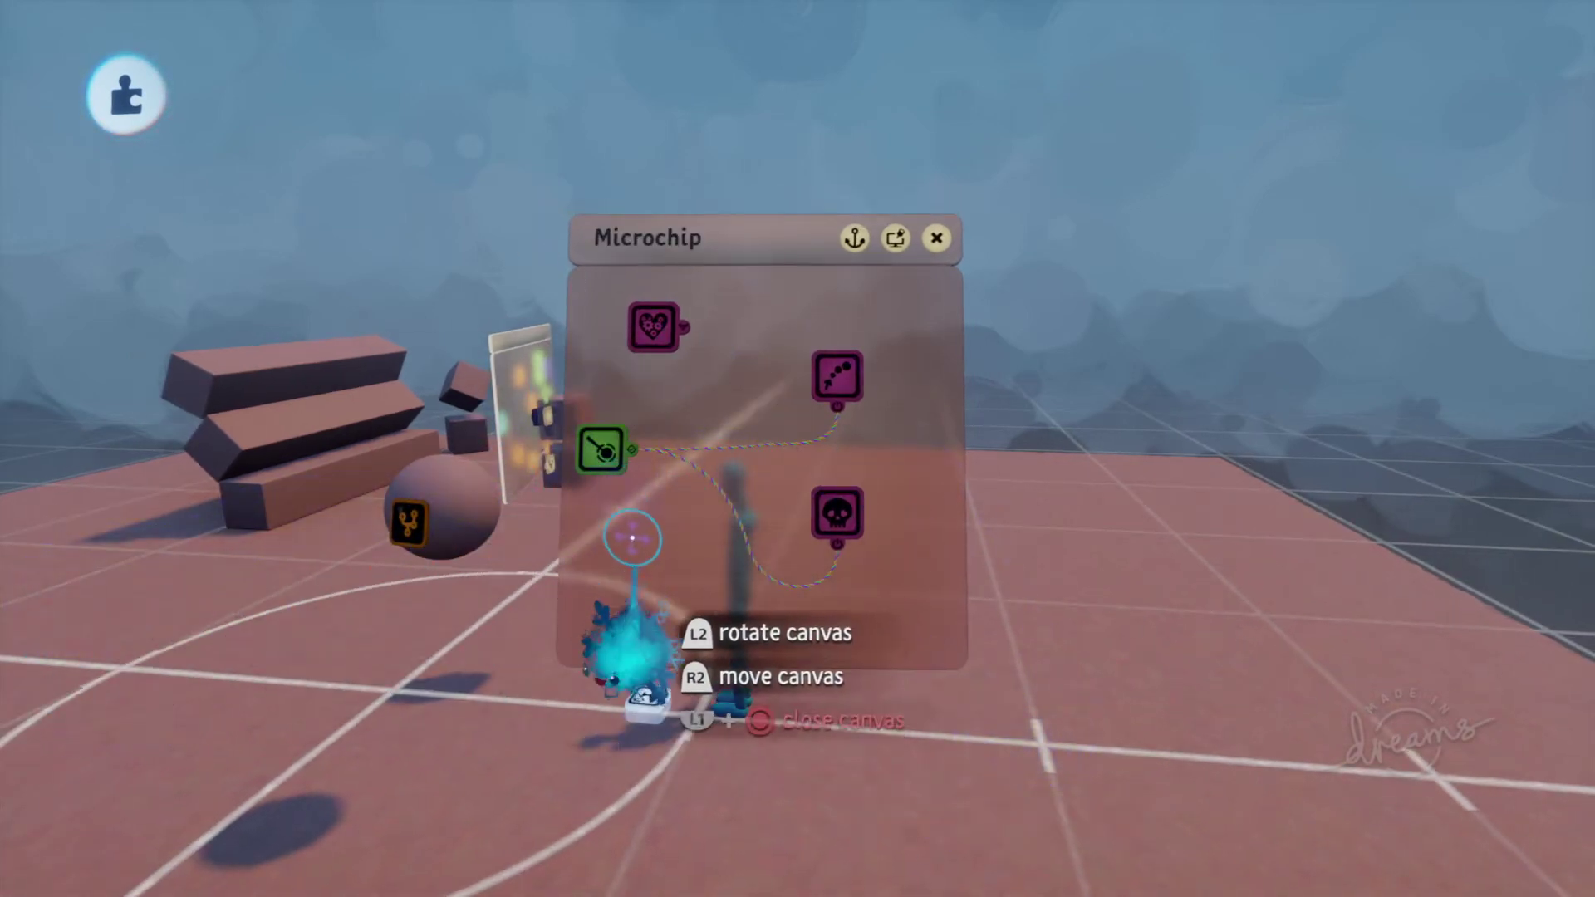
Add a Combiner below the Laser Scope's wires, set it to combine a transform, and move its settings clear of the microchip.
{"action": "key", "text": "square"}
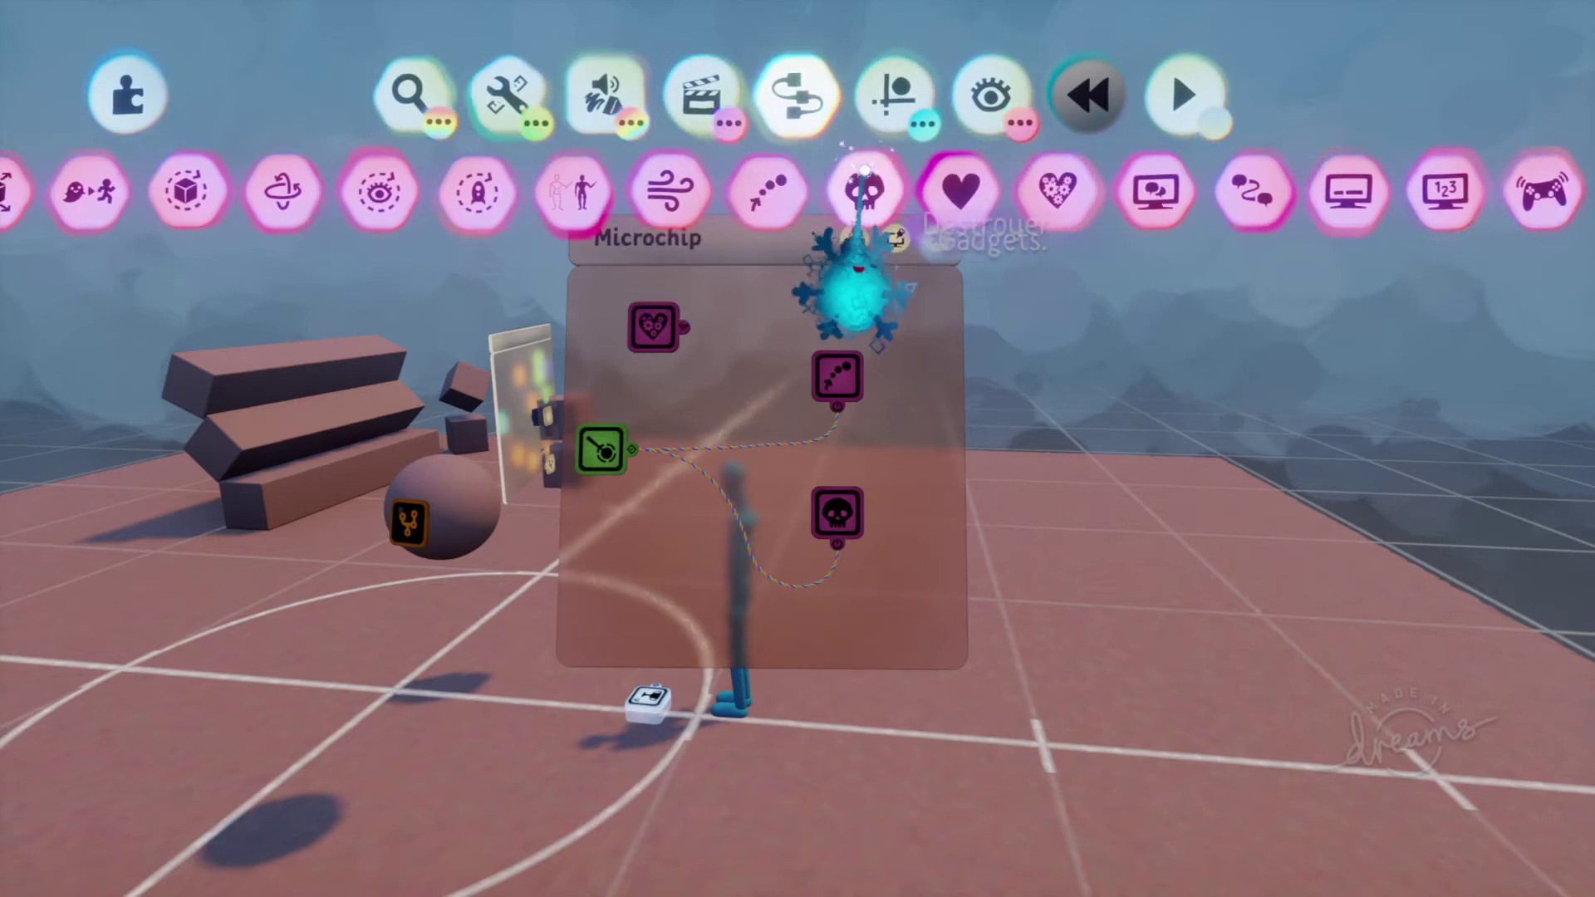
{"action": "key", "text": "circle"}
{"action": "left_click", "coordinate": [764, 197]}
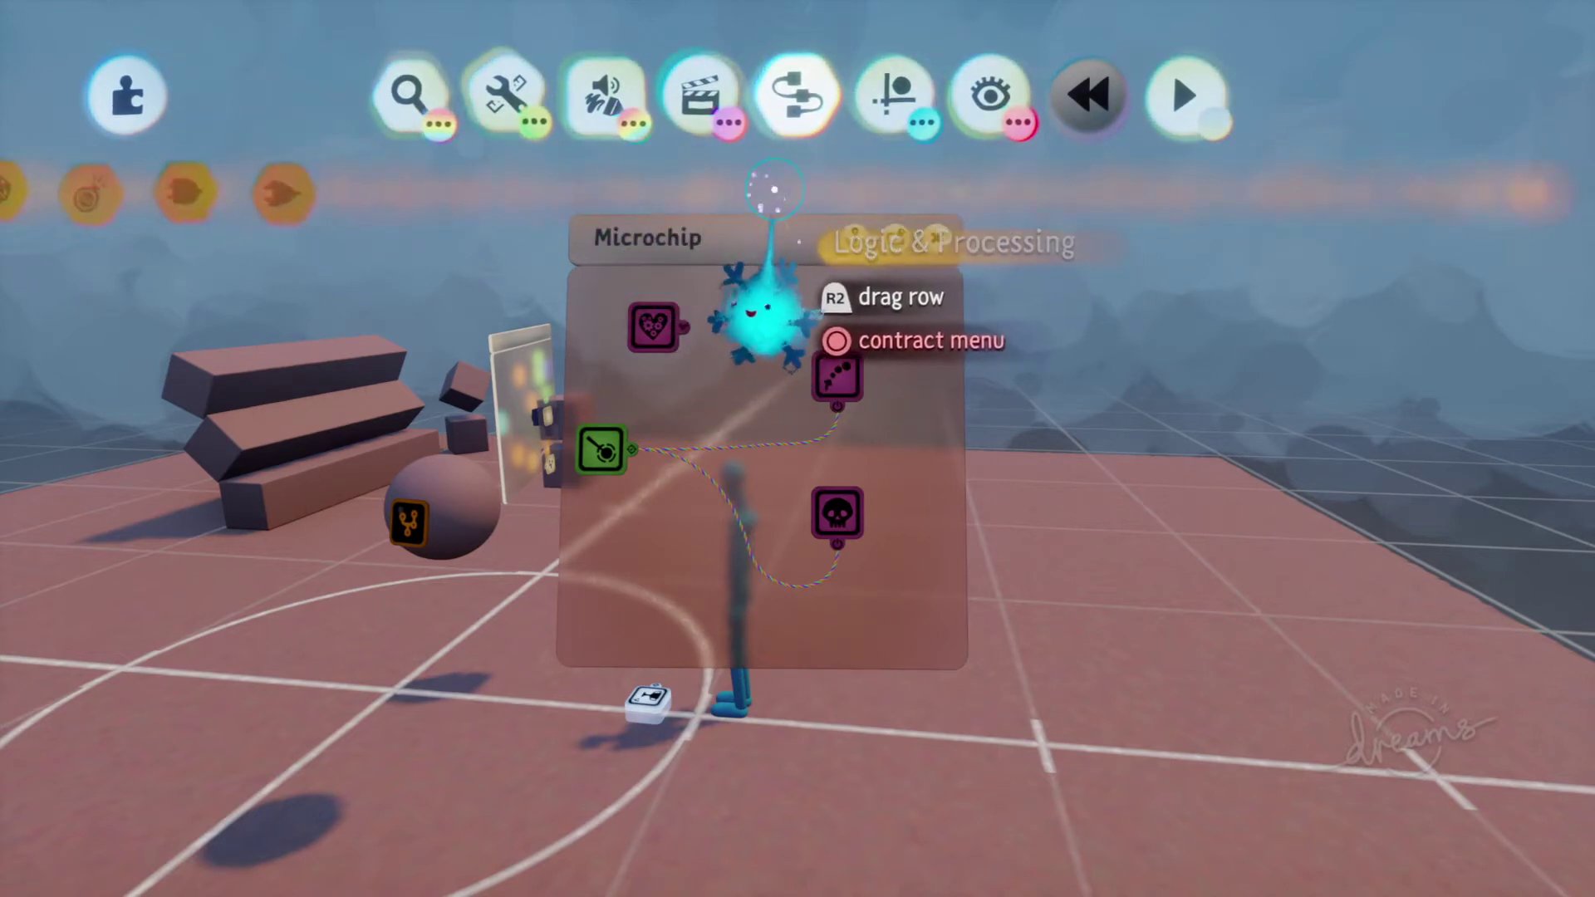
{"action": "left_click", "coordinate": [1286, 193]}
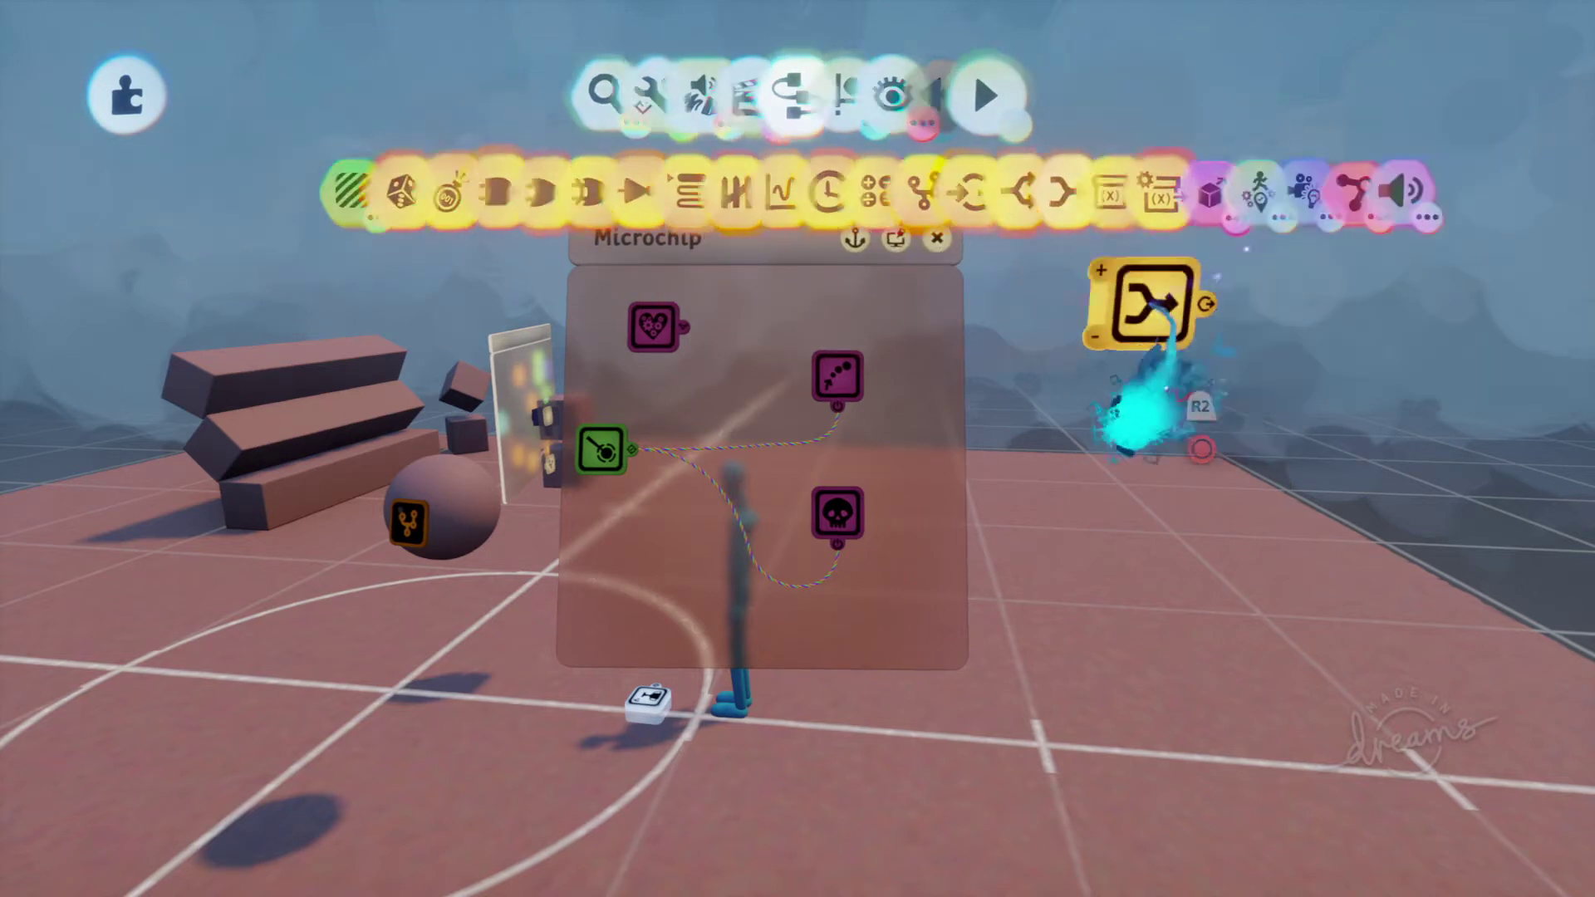
{"action": "left_click", "coordinate": [638, 482]}
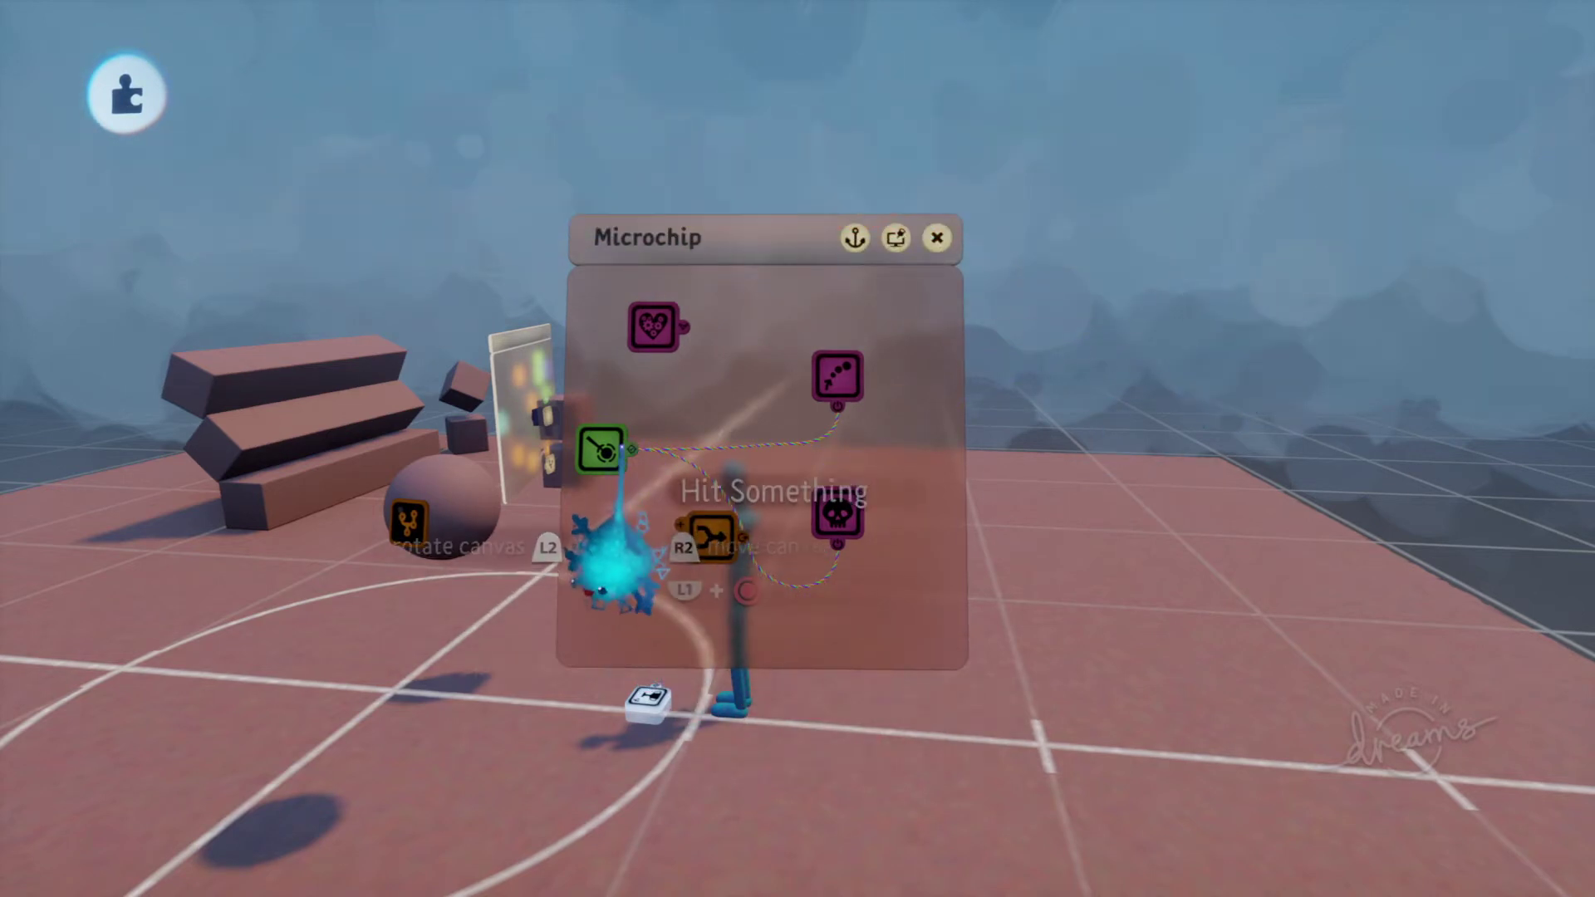
{"action": "left_click", "coordinate": [697, 623]}
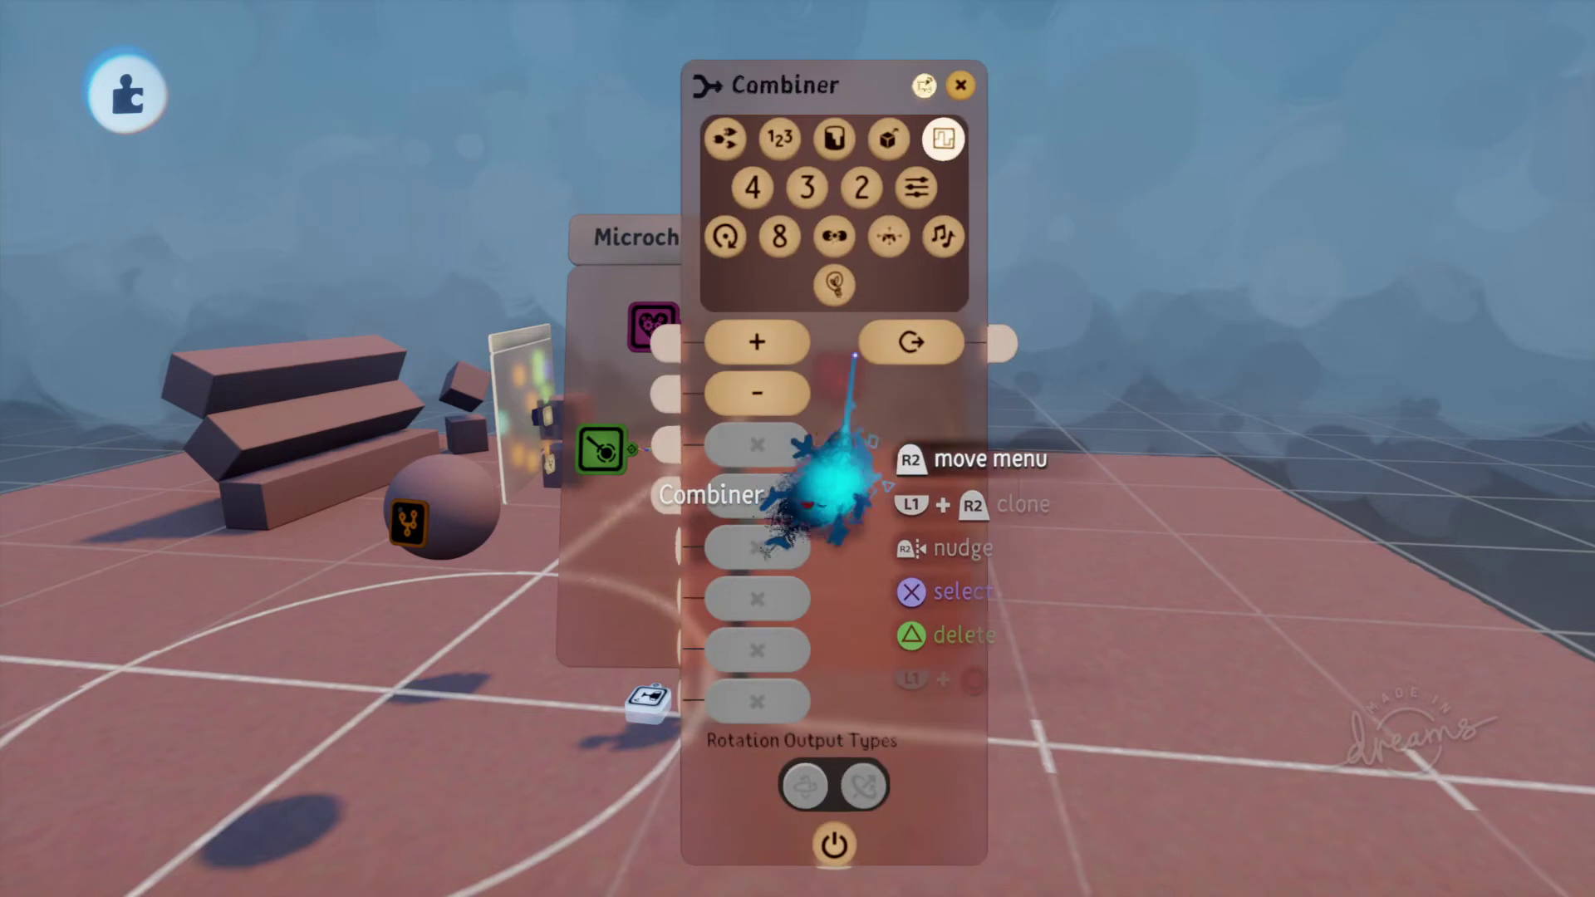
{"action": "left_click", "coordinate": [890, 139]}
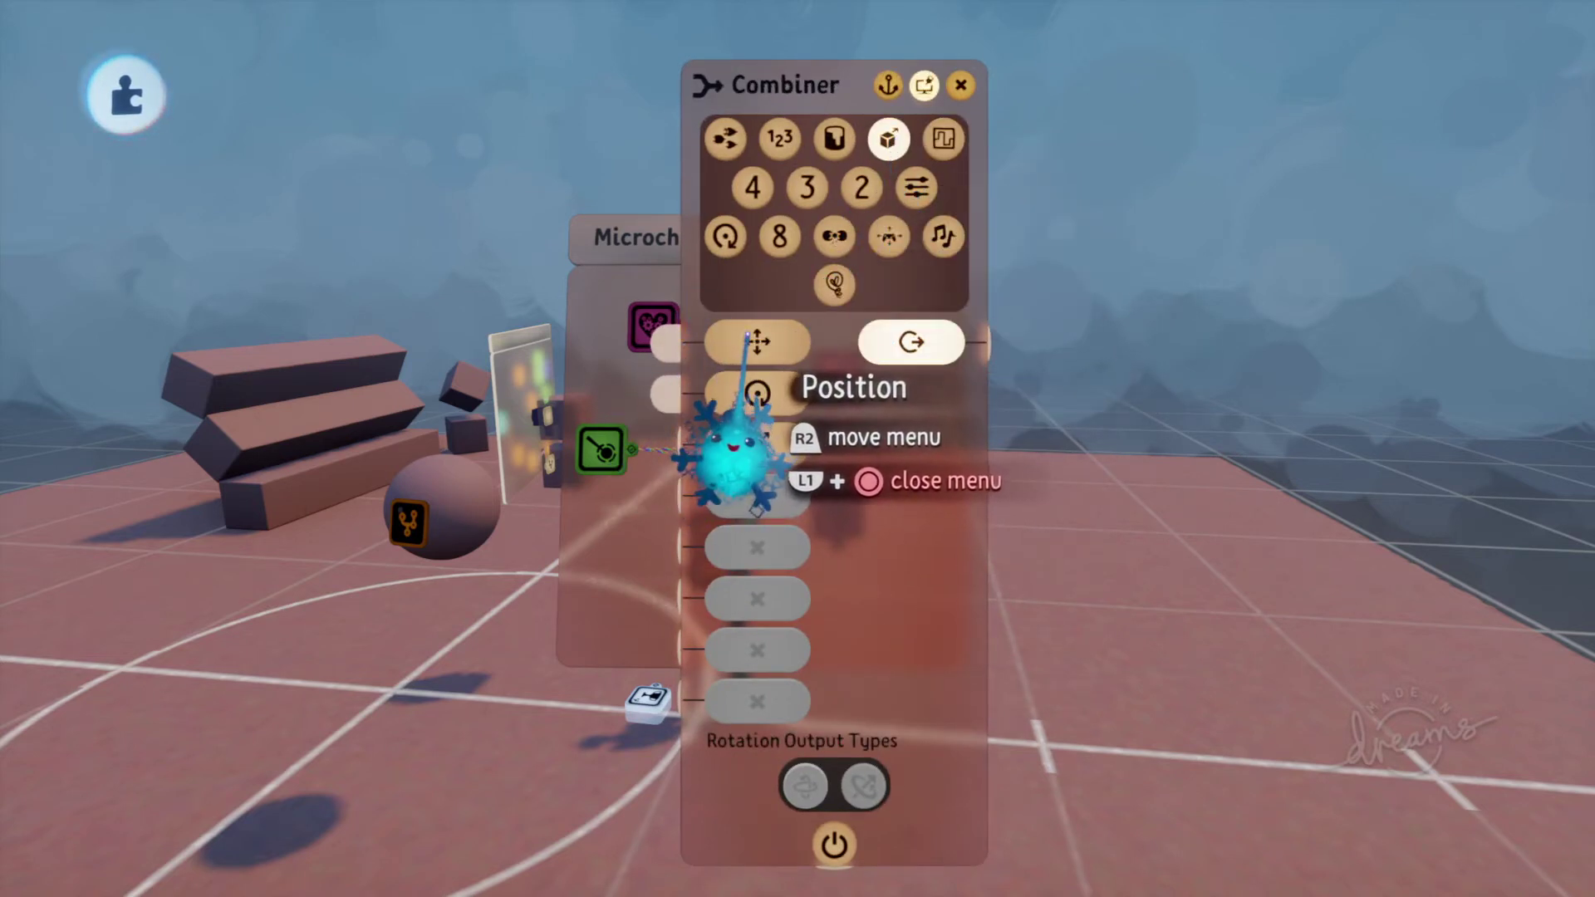
{"action": "left_click_drag", "start_coordinate": [790, 491], "coordinate": [1007, 659]}
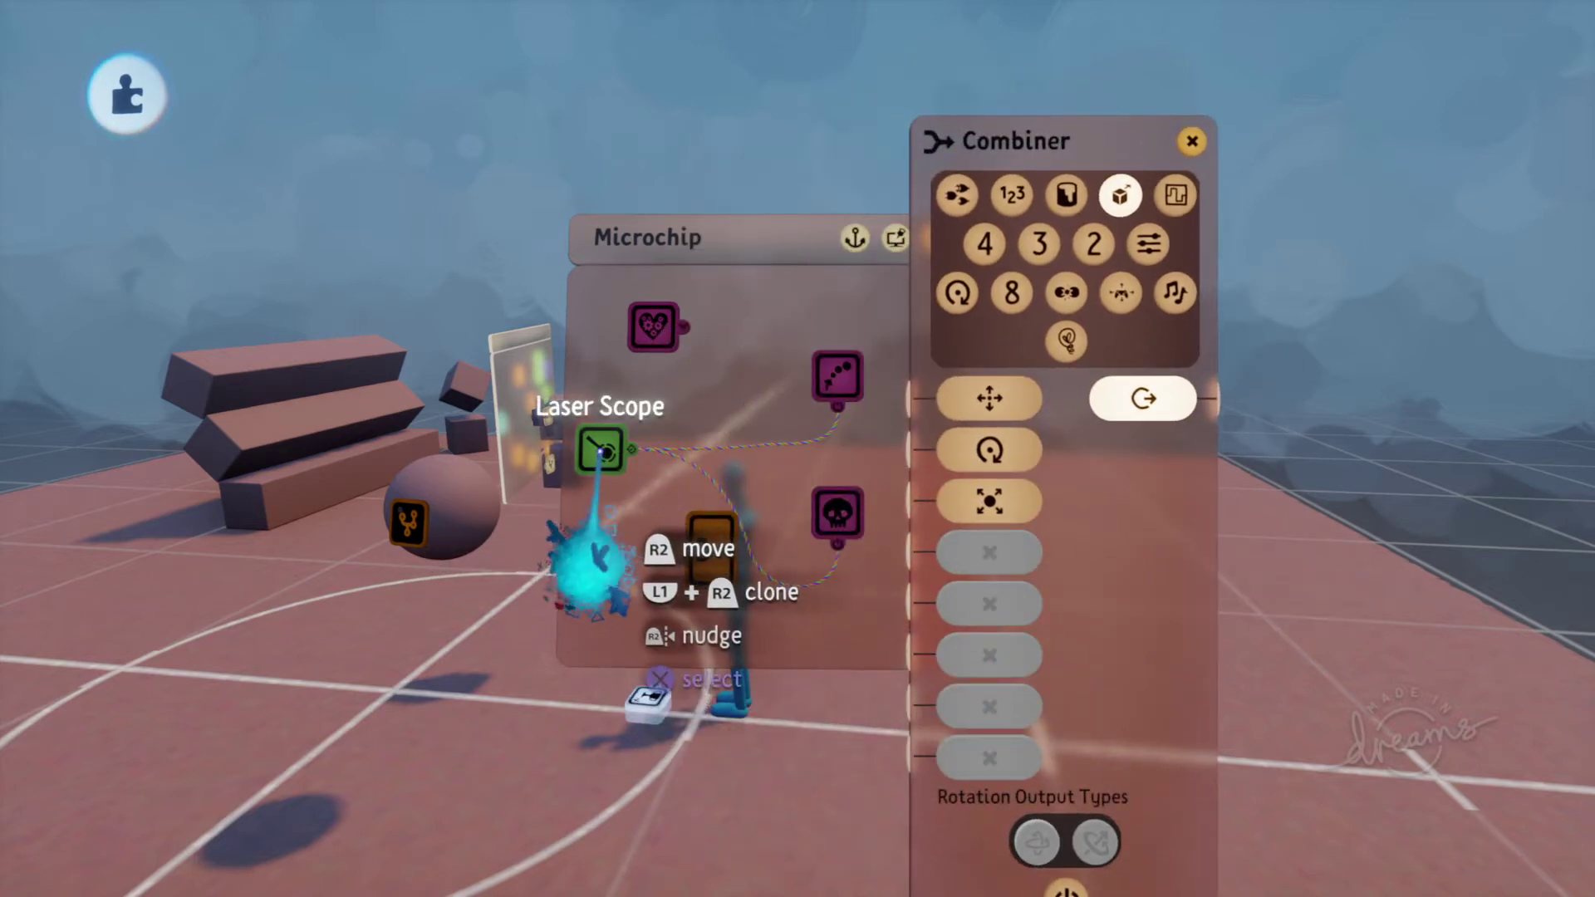
Wire the Laser Scope's hit position and Hit Surface Orientation outputs to the Combiner's position and rotation inputs, and close both gadgets' settings.
{"action": "left_click", "coordinate": [600, 451]}
{"action": "left_click_drag", "start_coordinate": [790, 498], "coordinate": [373, 493]}
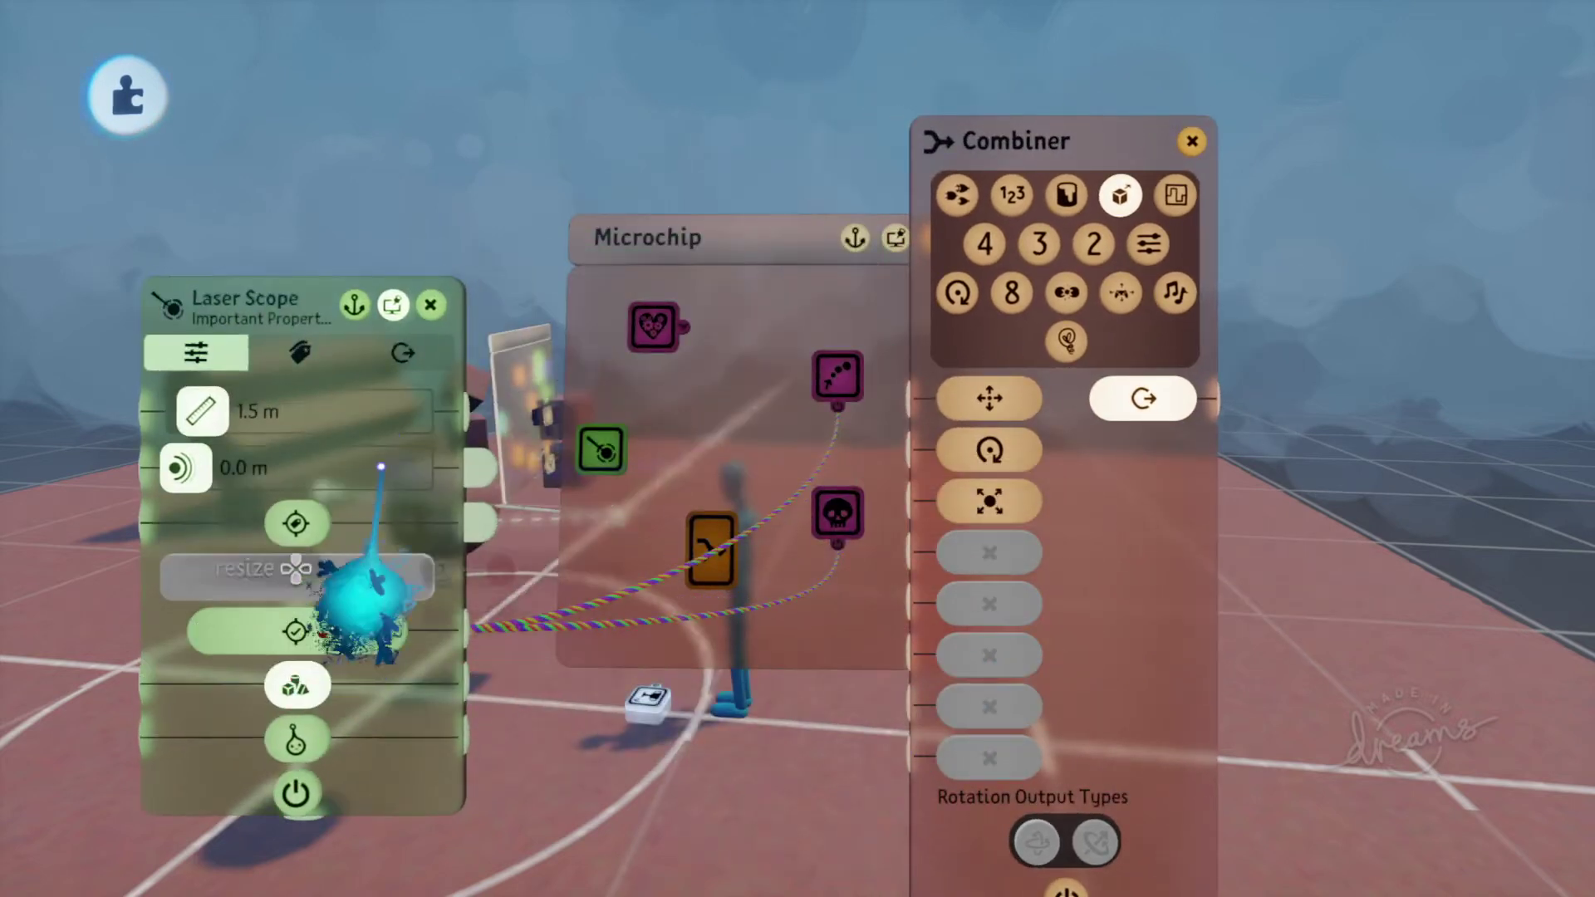
{"action": "left_click", "coordinate": [403, 353]}
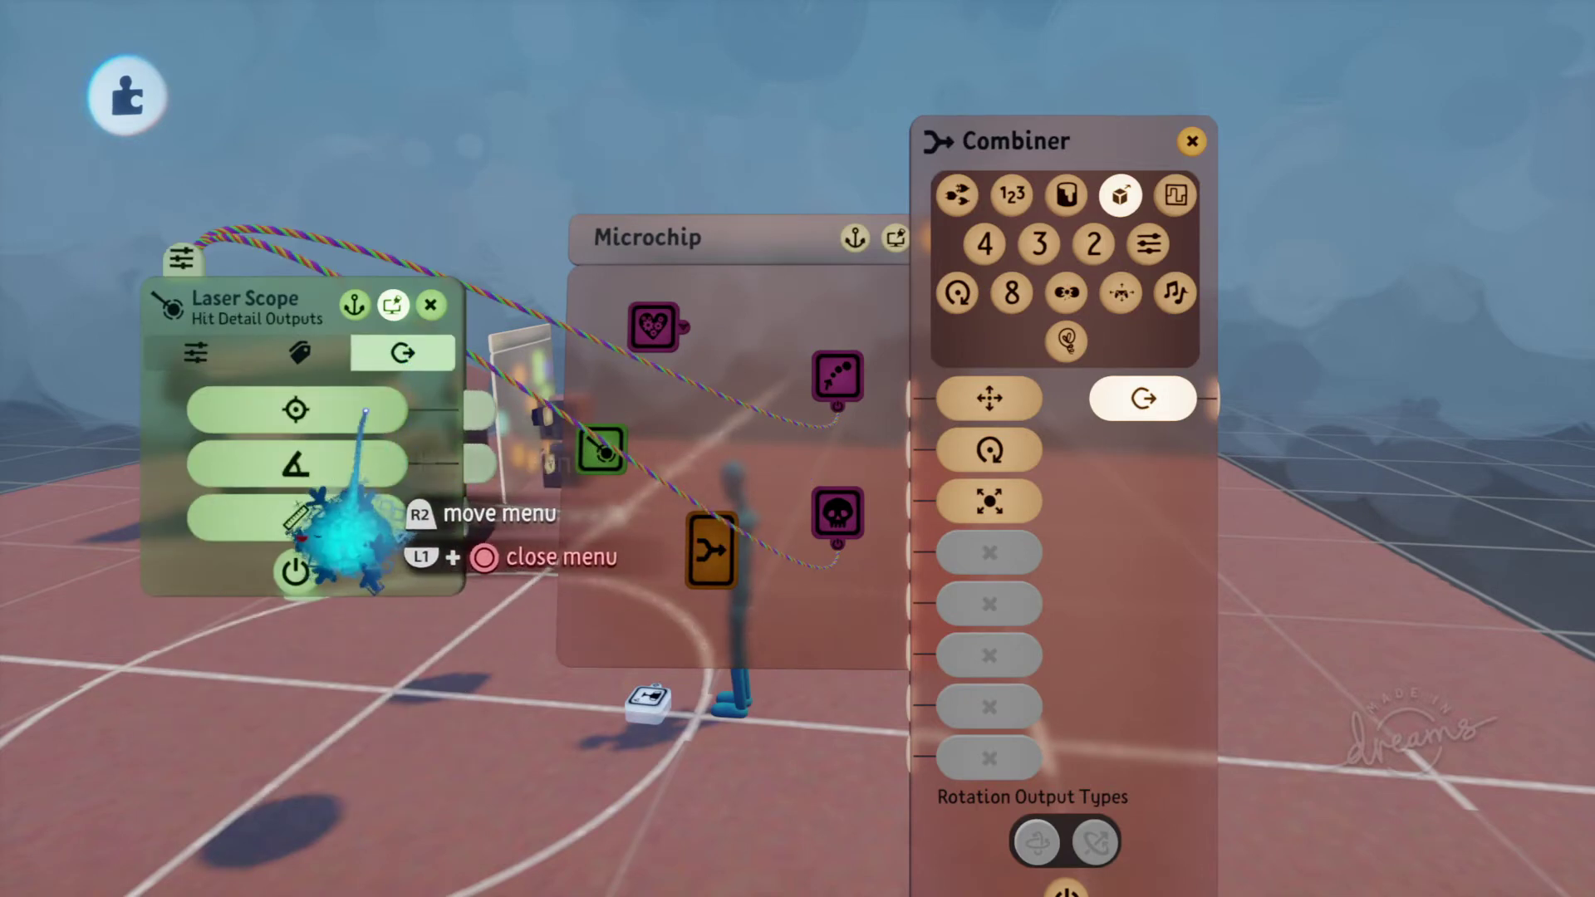
{"action": "left_click_drag", "start_coordinate": [638, 519], "coordinate": [895, 402]}
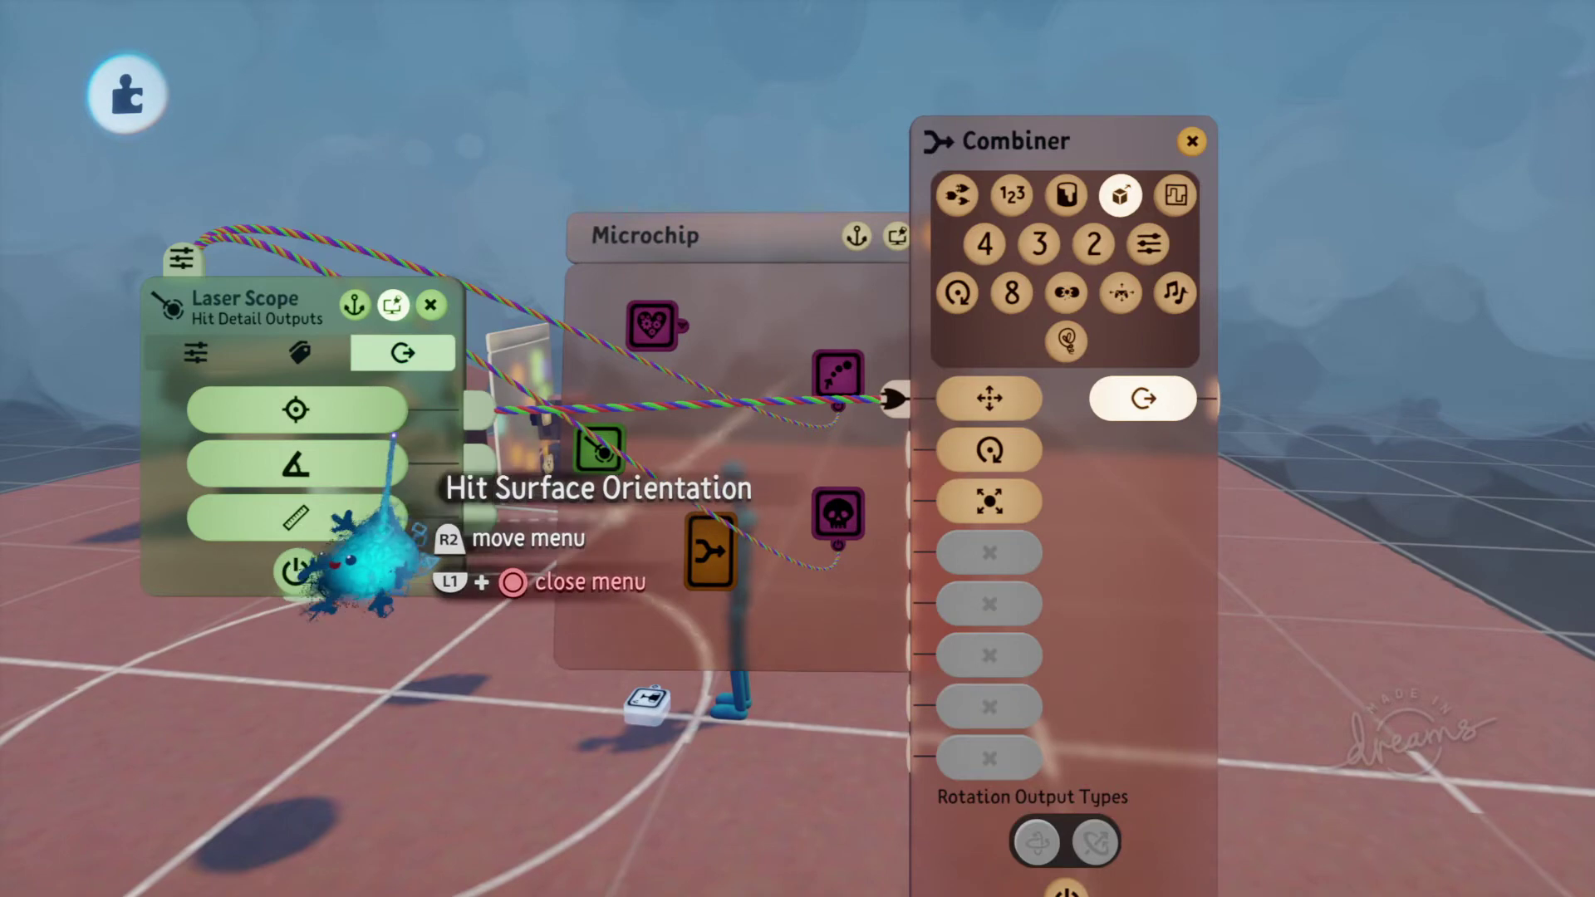
{"action": "left_click", "coordinate": [893, 449]}
{"action": "left_click", "coordinate": [431, 306]}
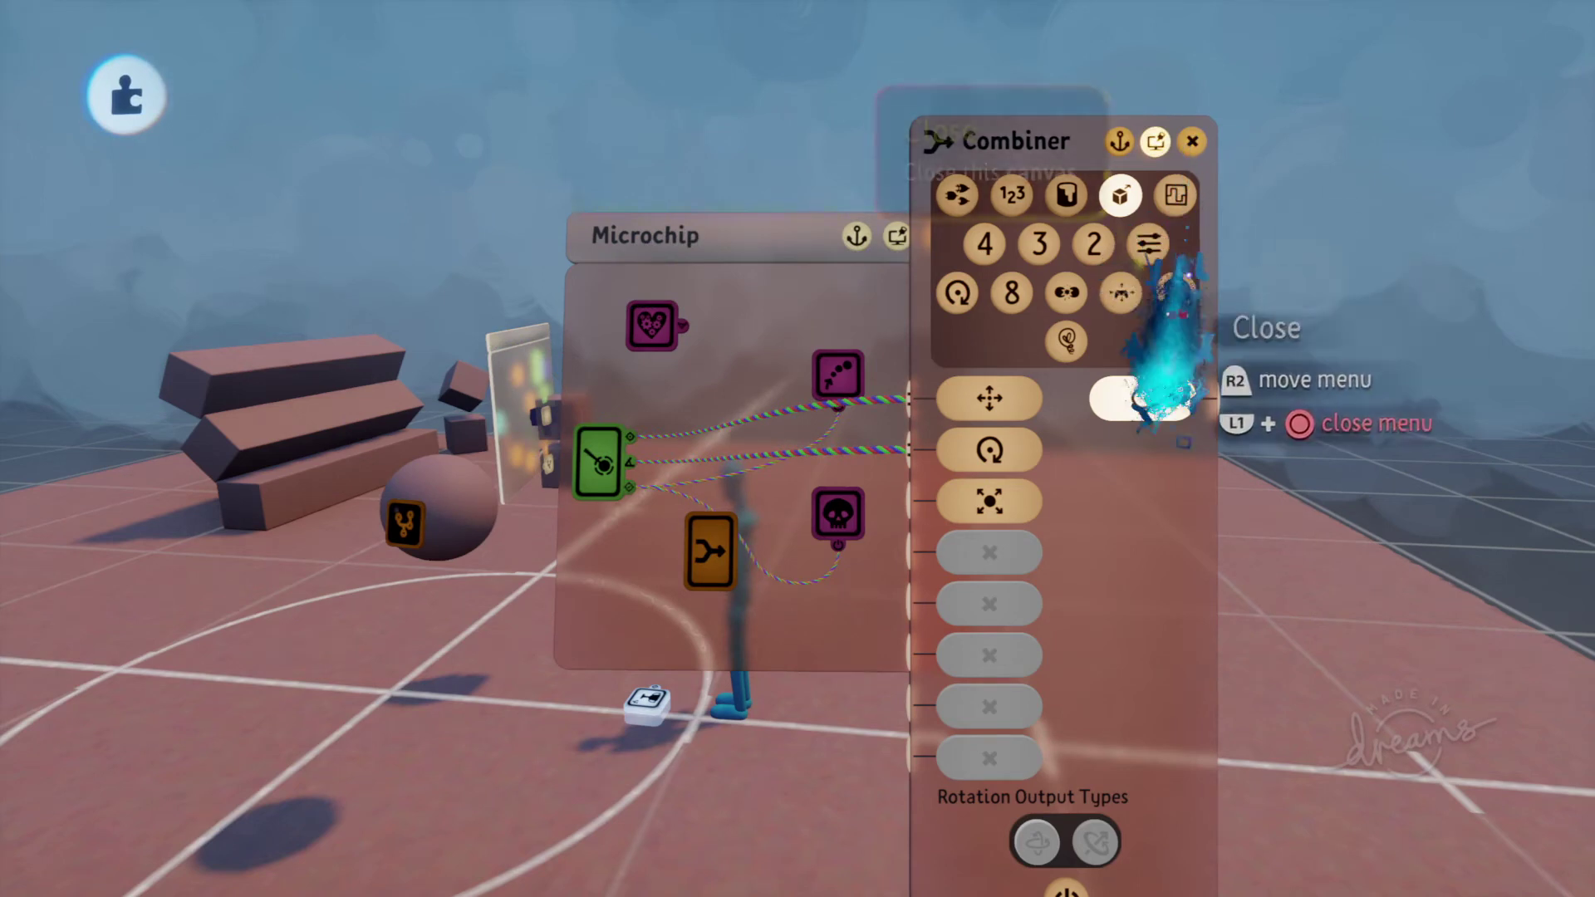
{"action": "left_click", "coordinate": [1191, 142]}
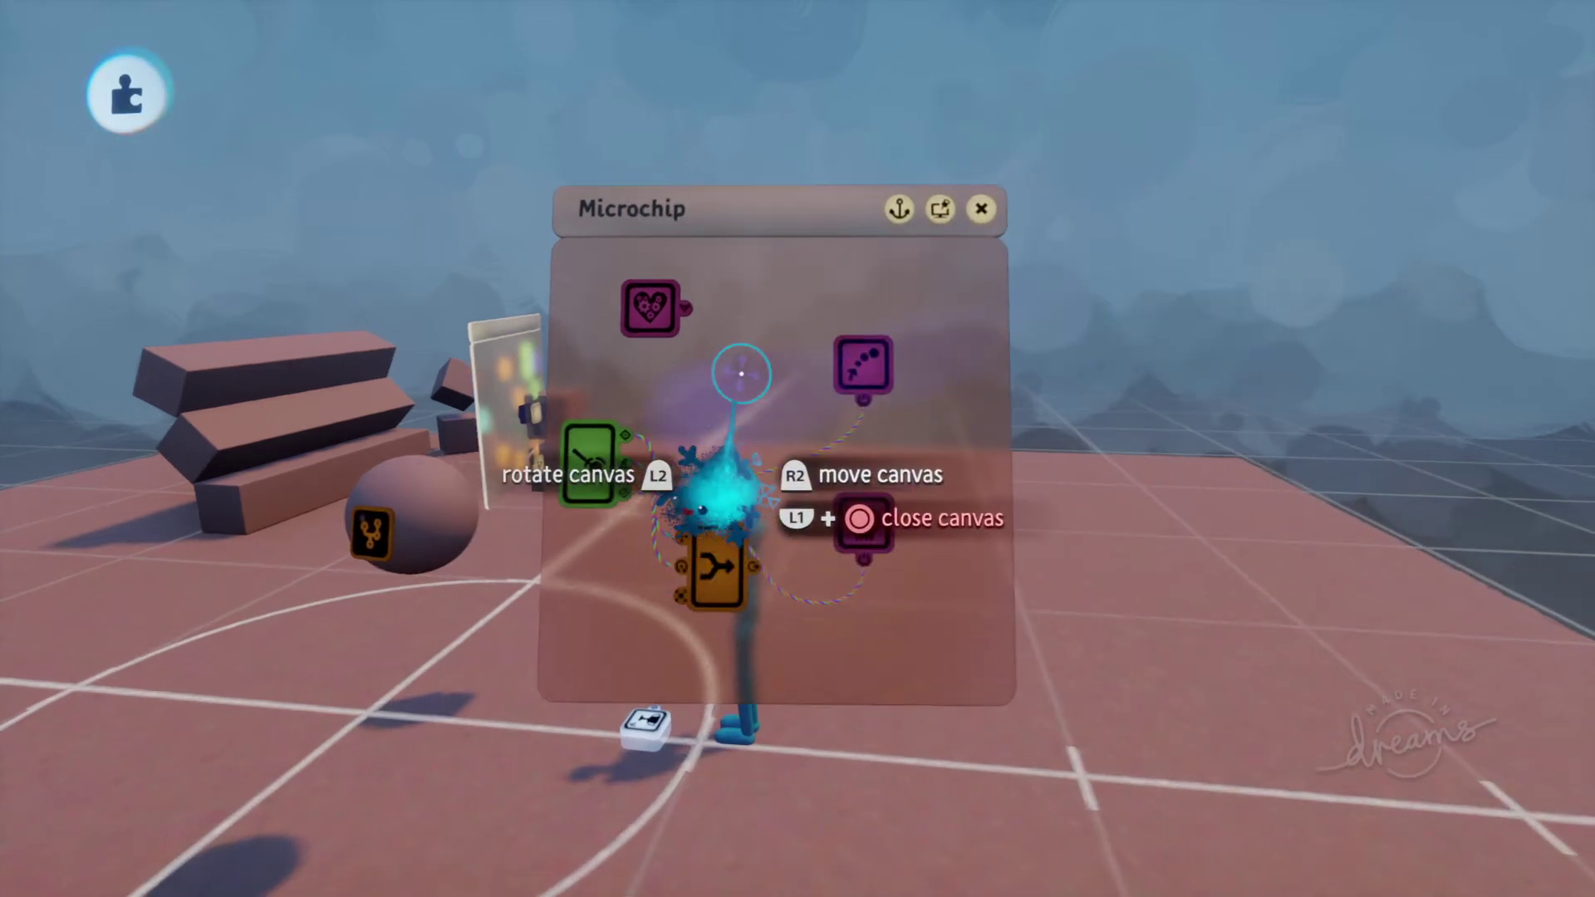
{"action": "left_click", "coordinate": [585, 448]}
{"action": "left_click", "coordinate": [576, 271]}
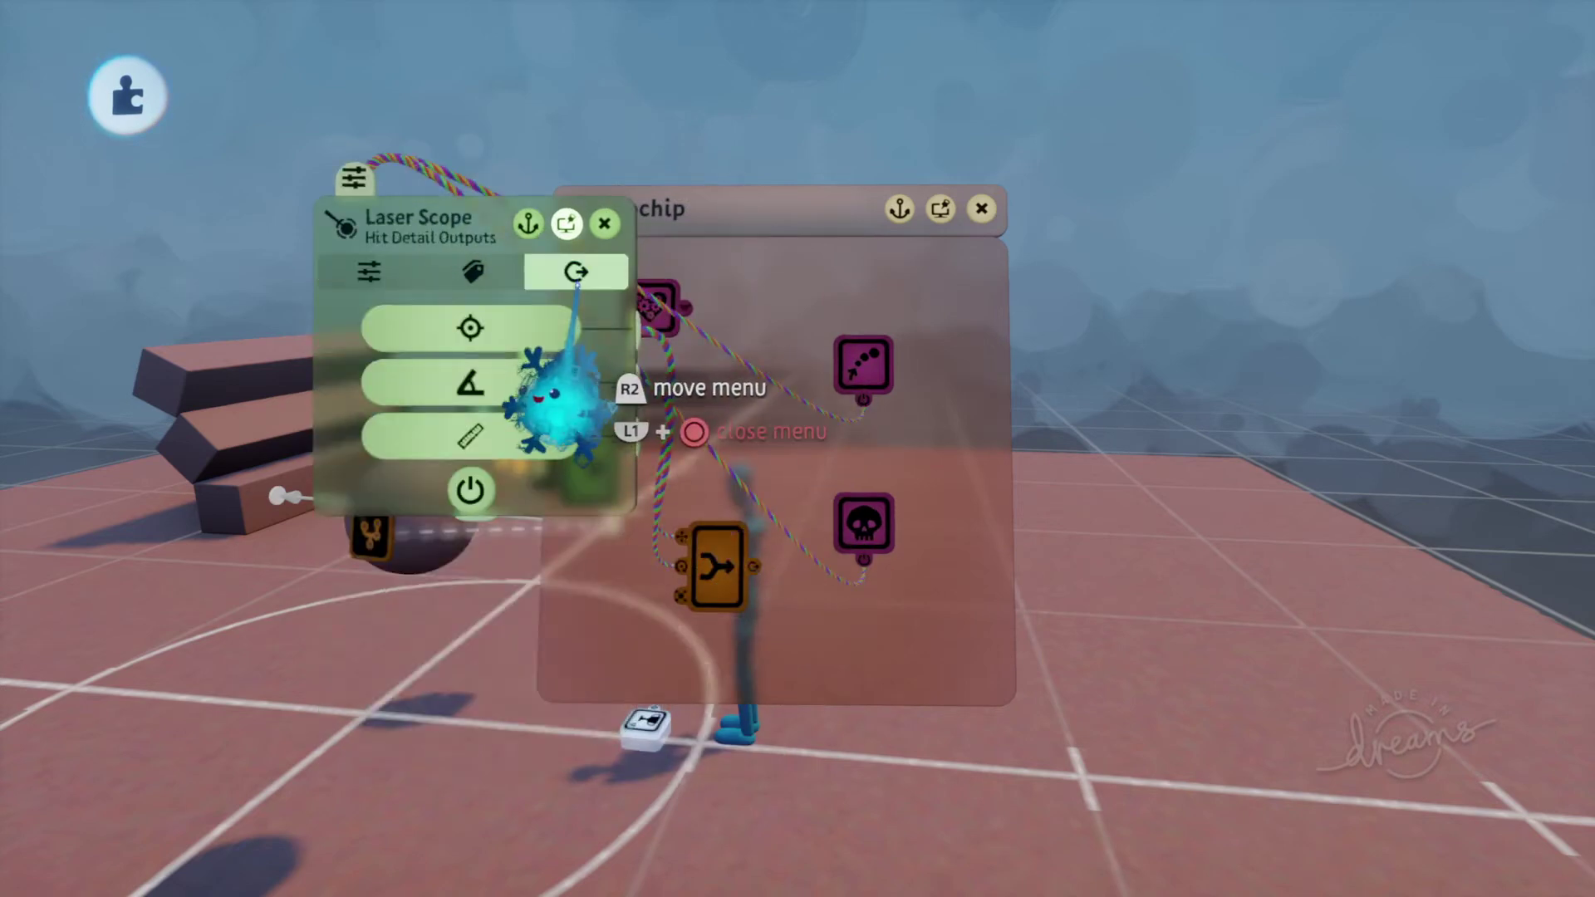
{"action": "left_click", "coordinate": [605, 223]}
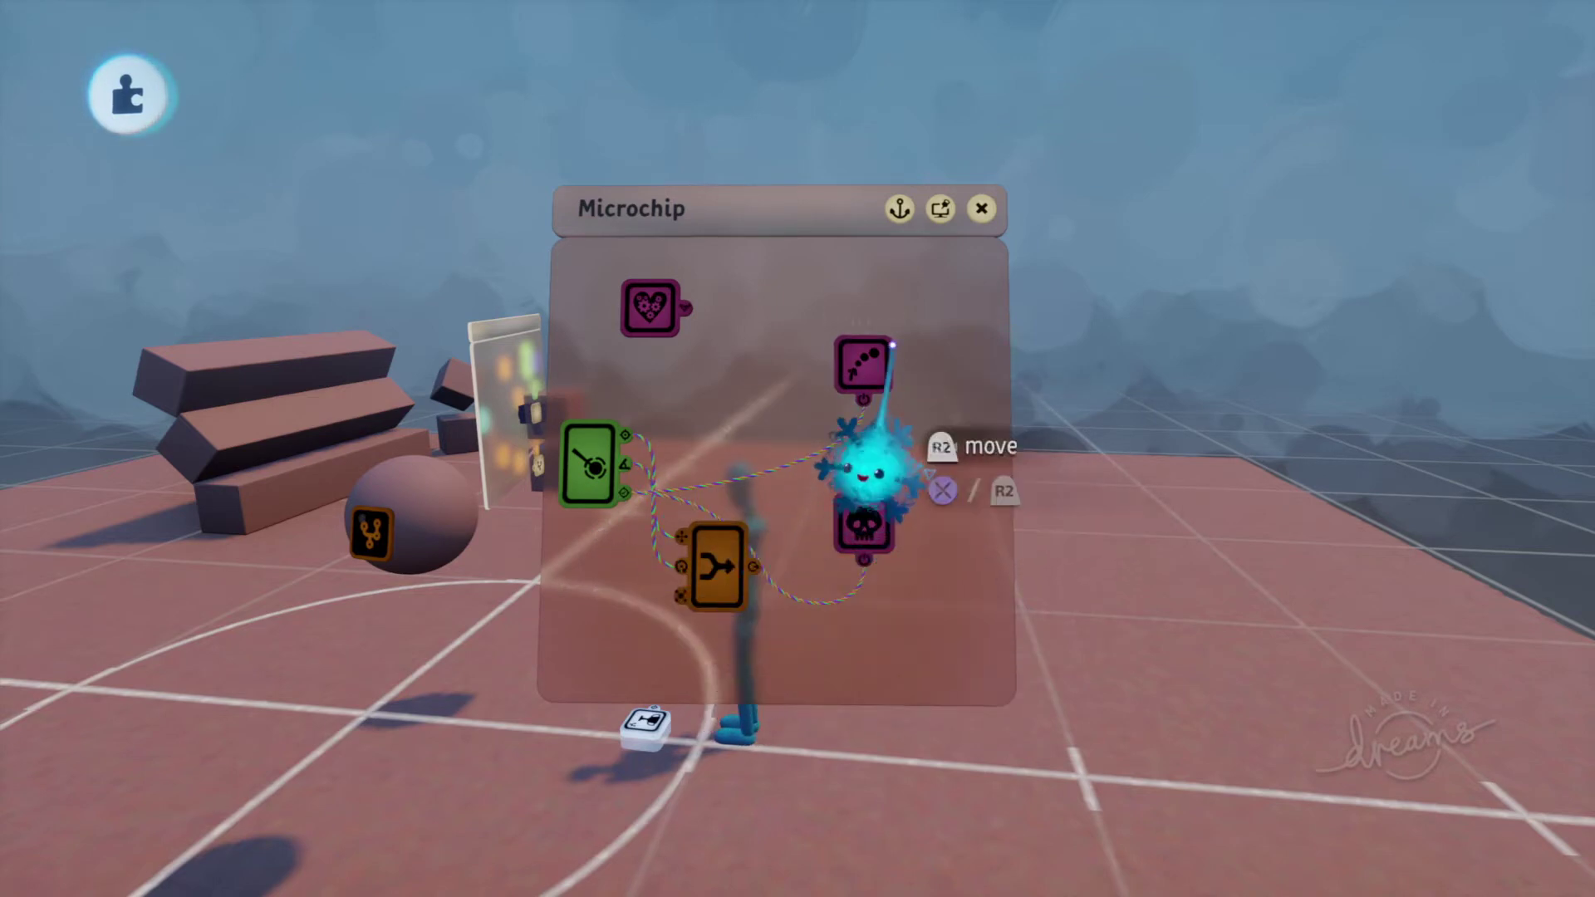
Wire the Combiner's output to the Emitter's Scene Space Transform input and close the Emitter's settings.
{"action": "left_click", "coordinate": [864, 461]}
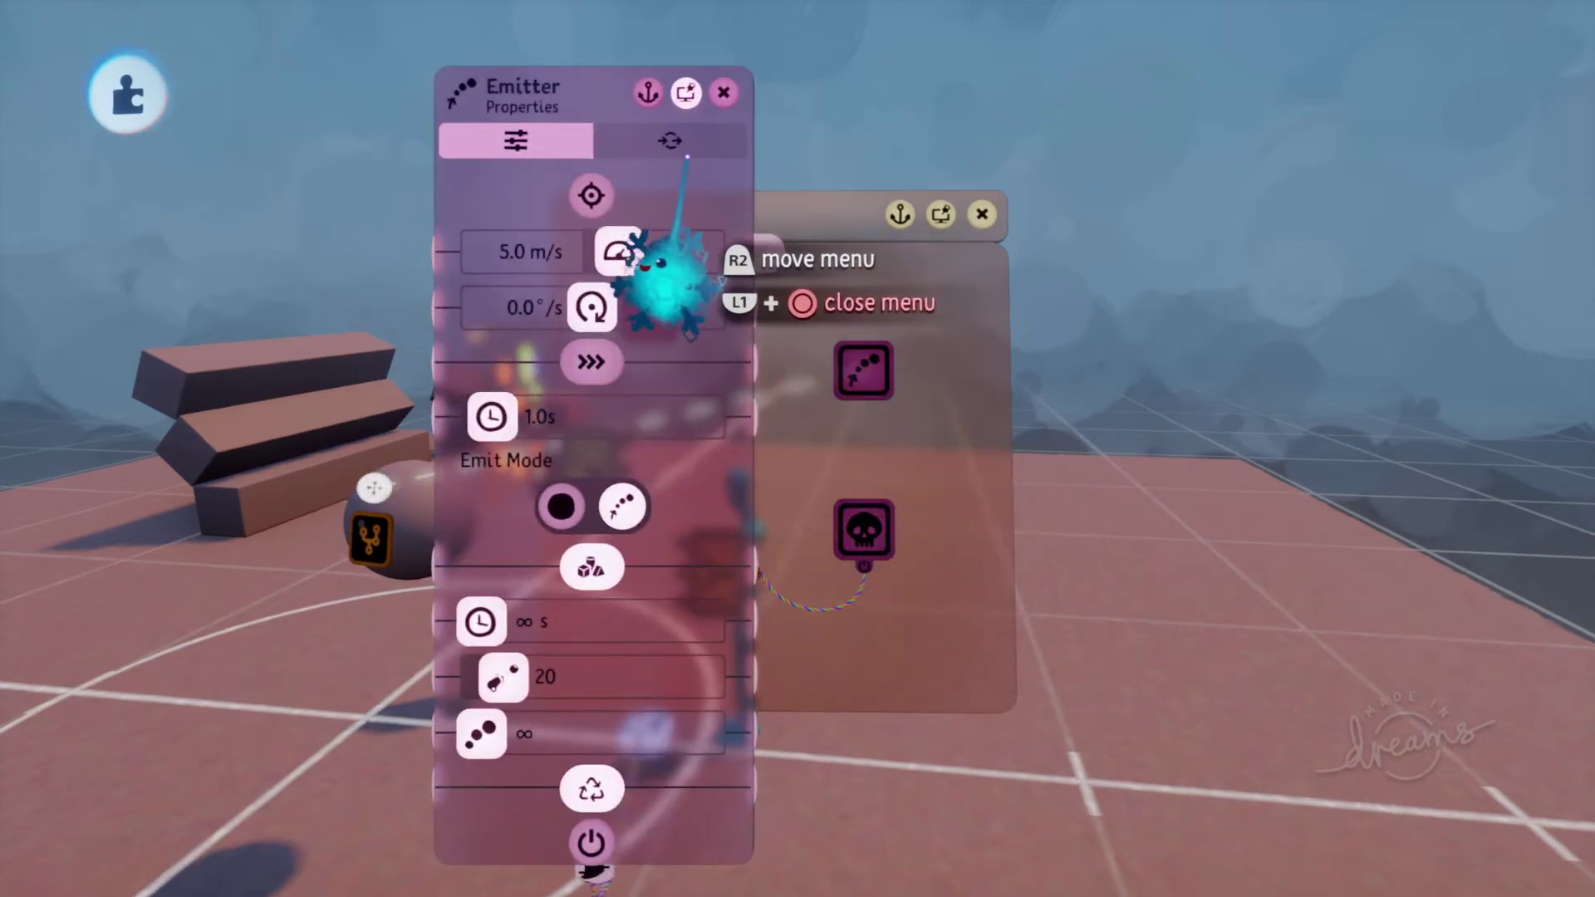
{"action": "left_click", "coordinate": [669, 140]}
{"action": "left_click_drag", "start_coordinate": [565, 309], "coordinate": [1018, 407]}
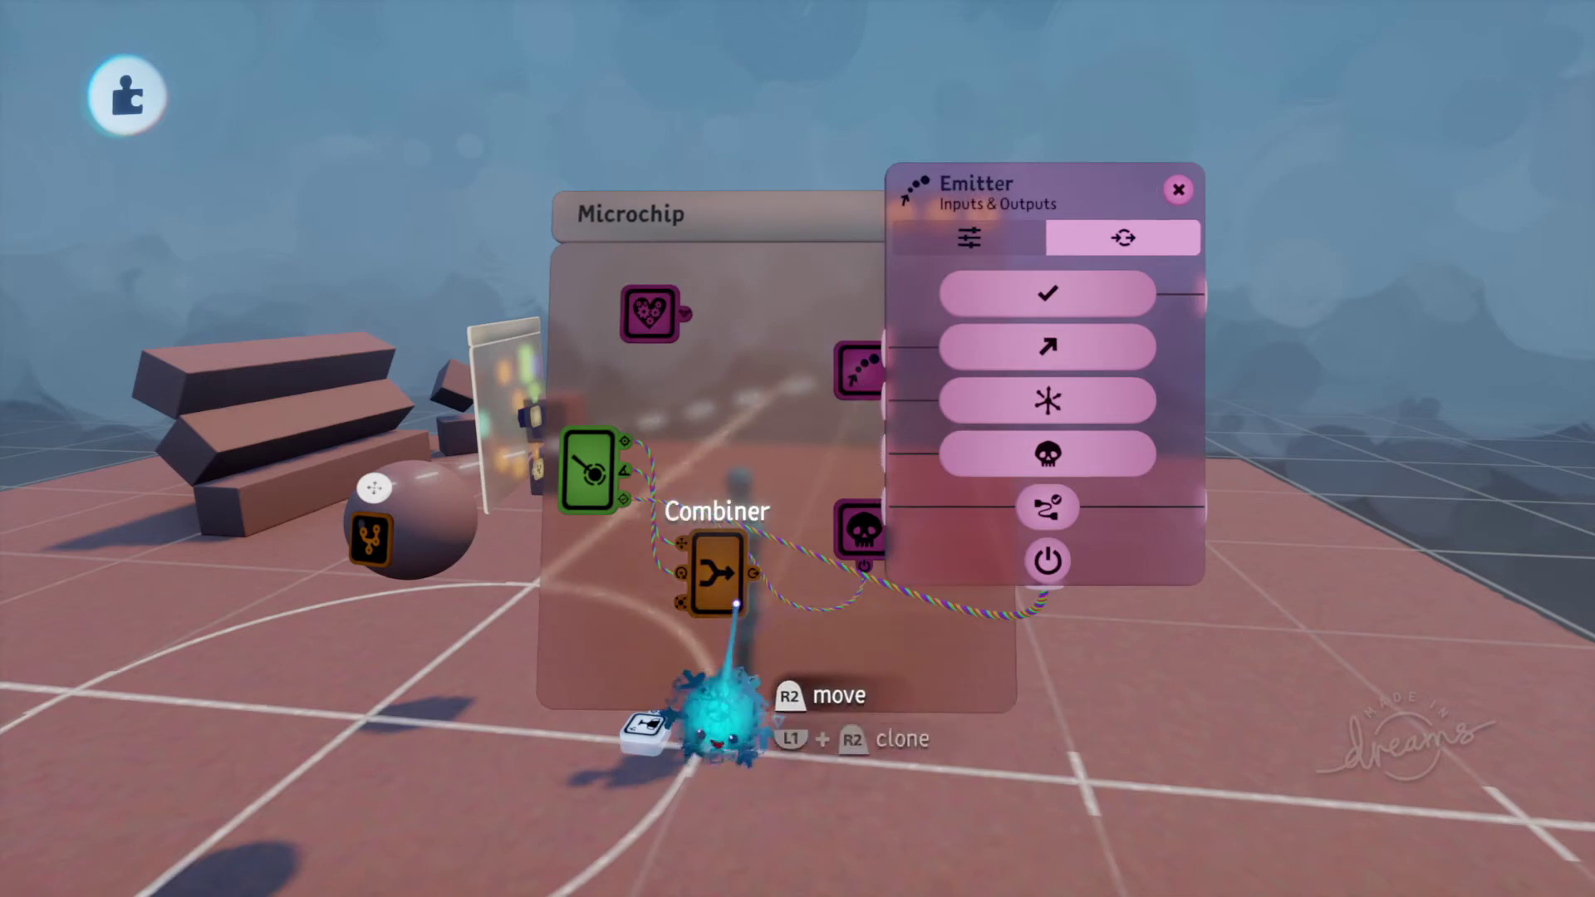
{"action": "left_click_drag", "start_coordinate": [718, 714], "coordinate": [735, 696]}
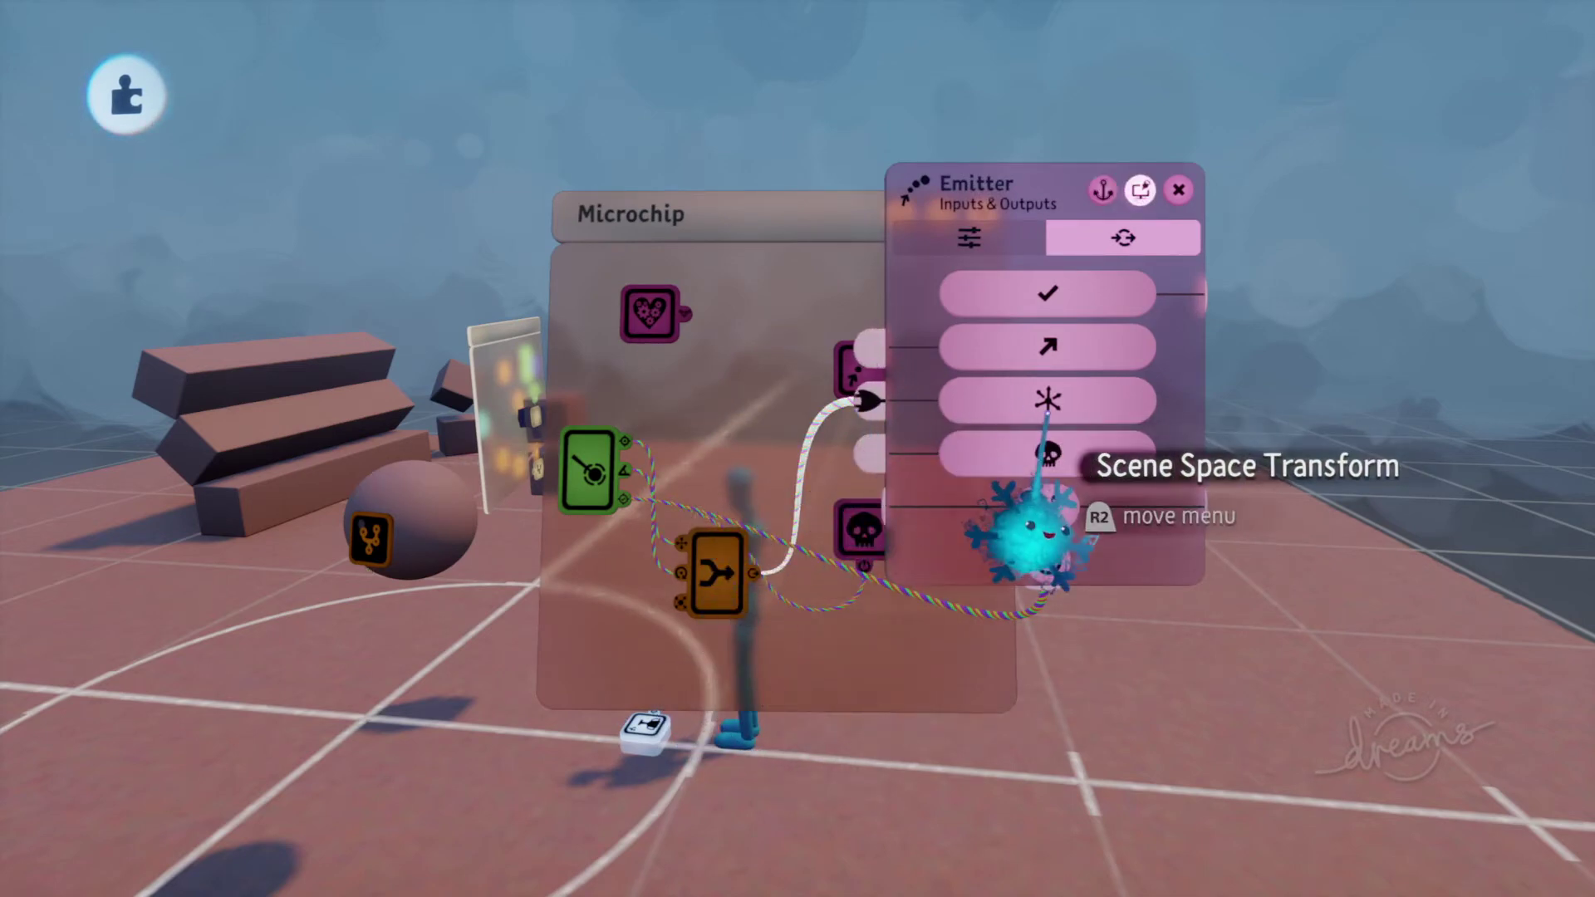
{"action": "mouse_move", "coordinate": [1046, 403]}
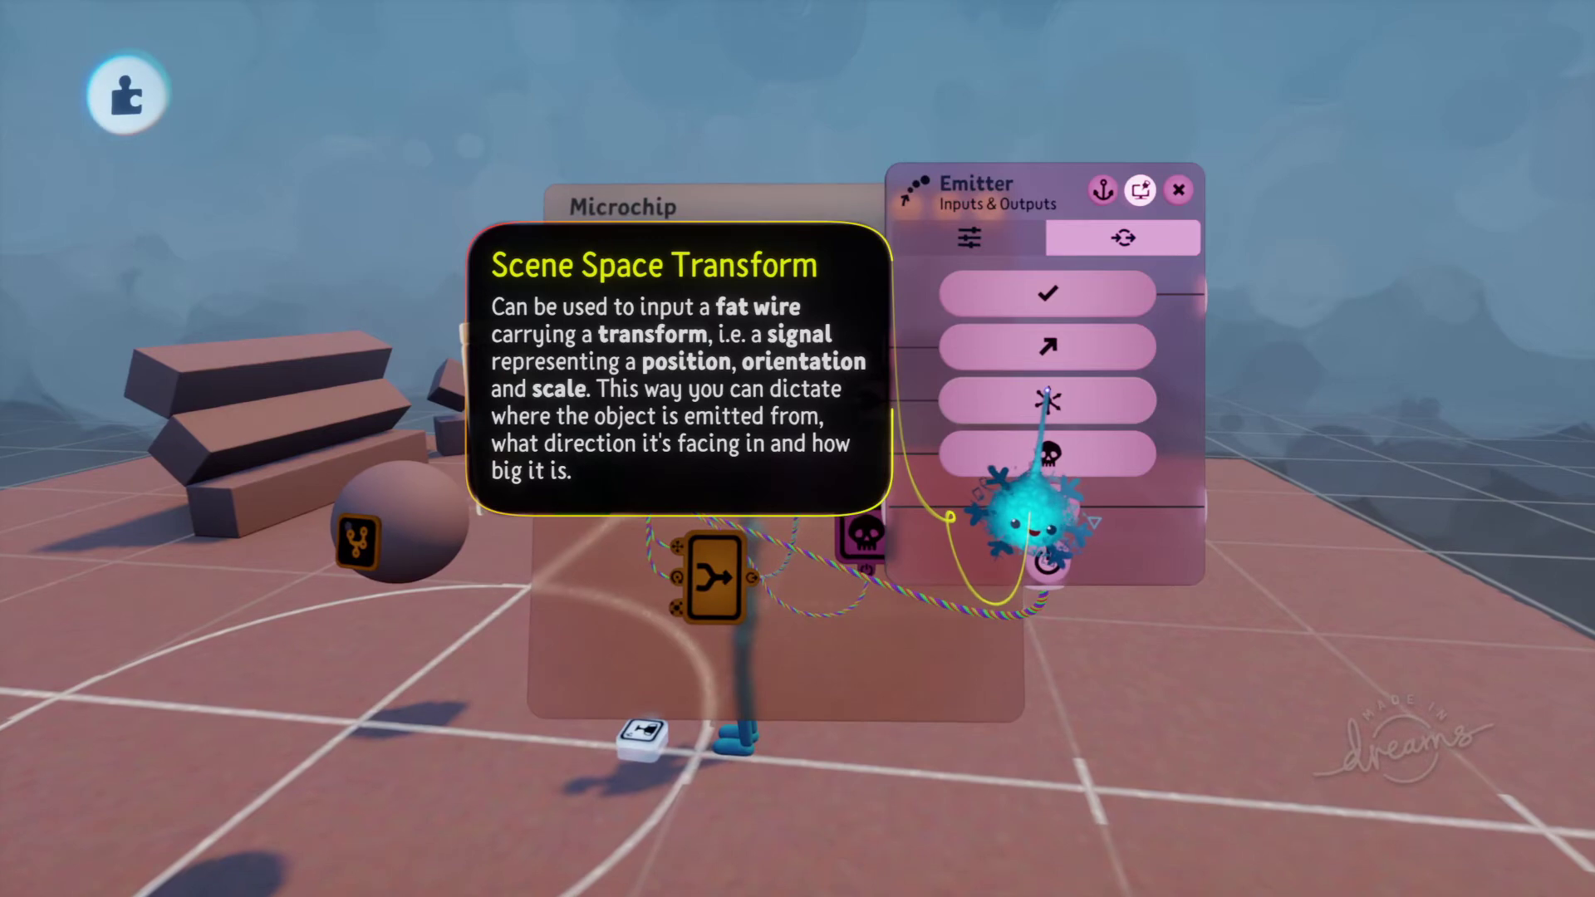
{"action": "left_click", "coordinate": [1177, 190]}
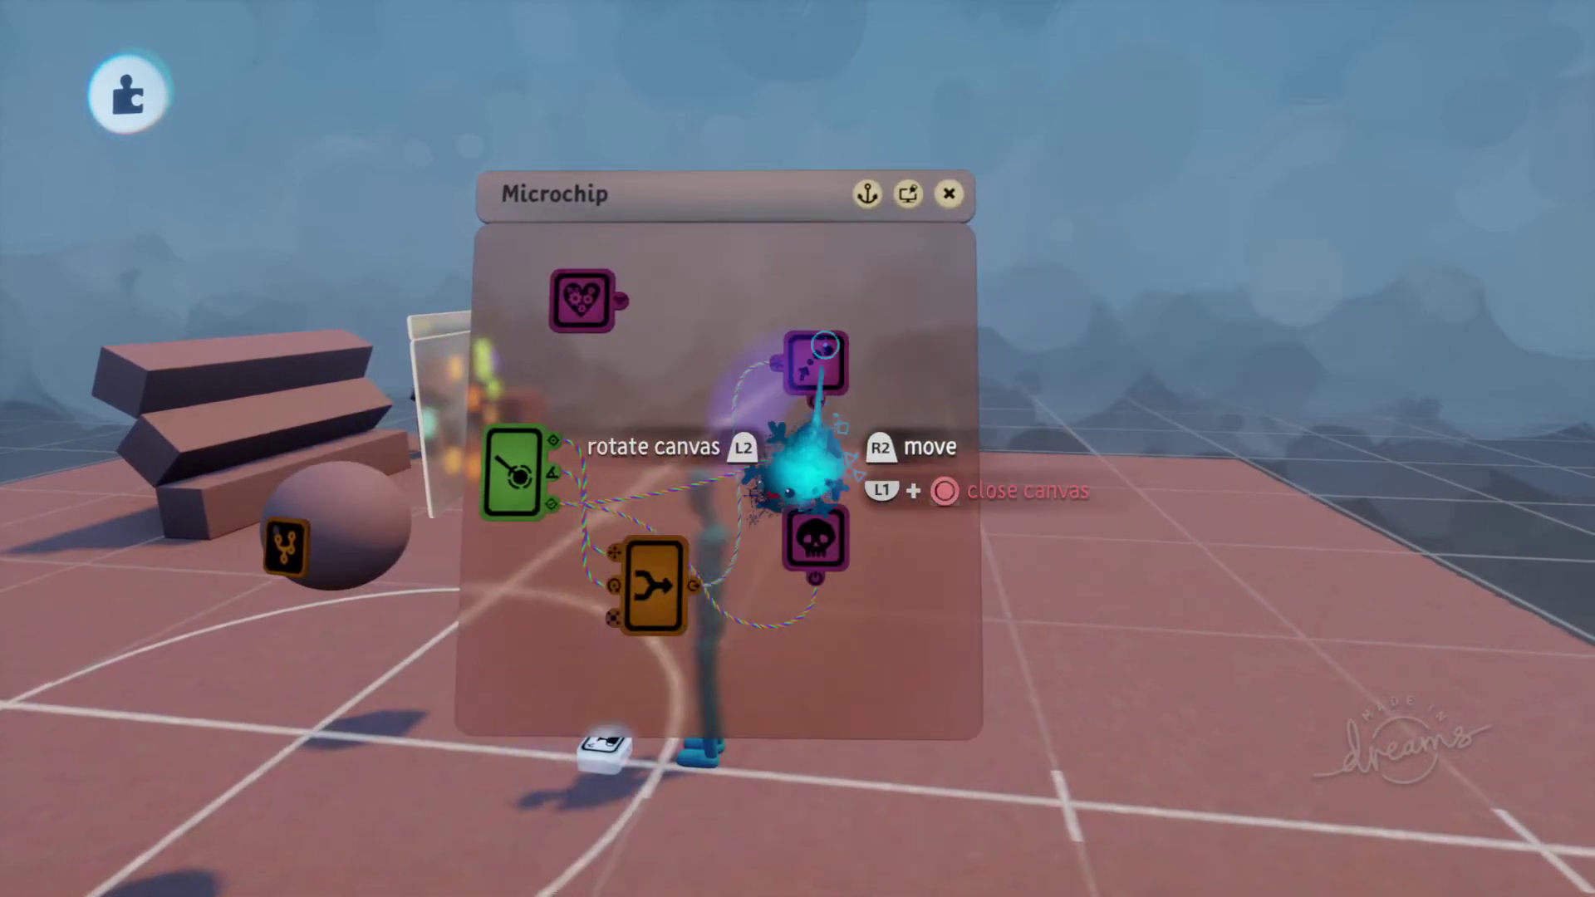
Set the Emitter's speed to 0.0 m/s and emit interval to 0.0 s, and switch the emit mode to a single object.
{"action": "left_click", "coordinate": [799, 463]}
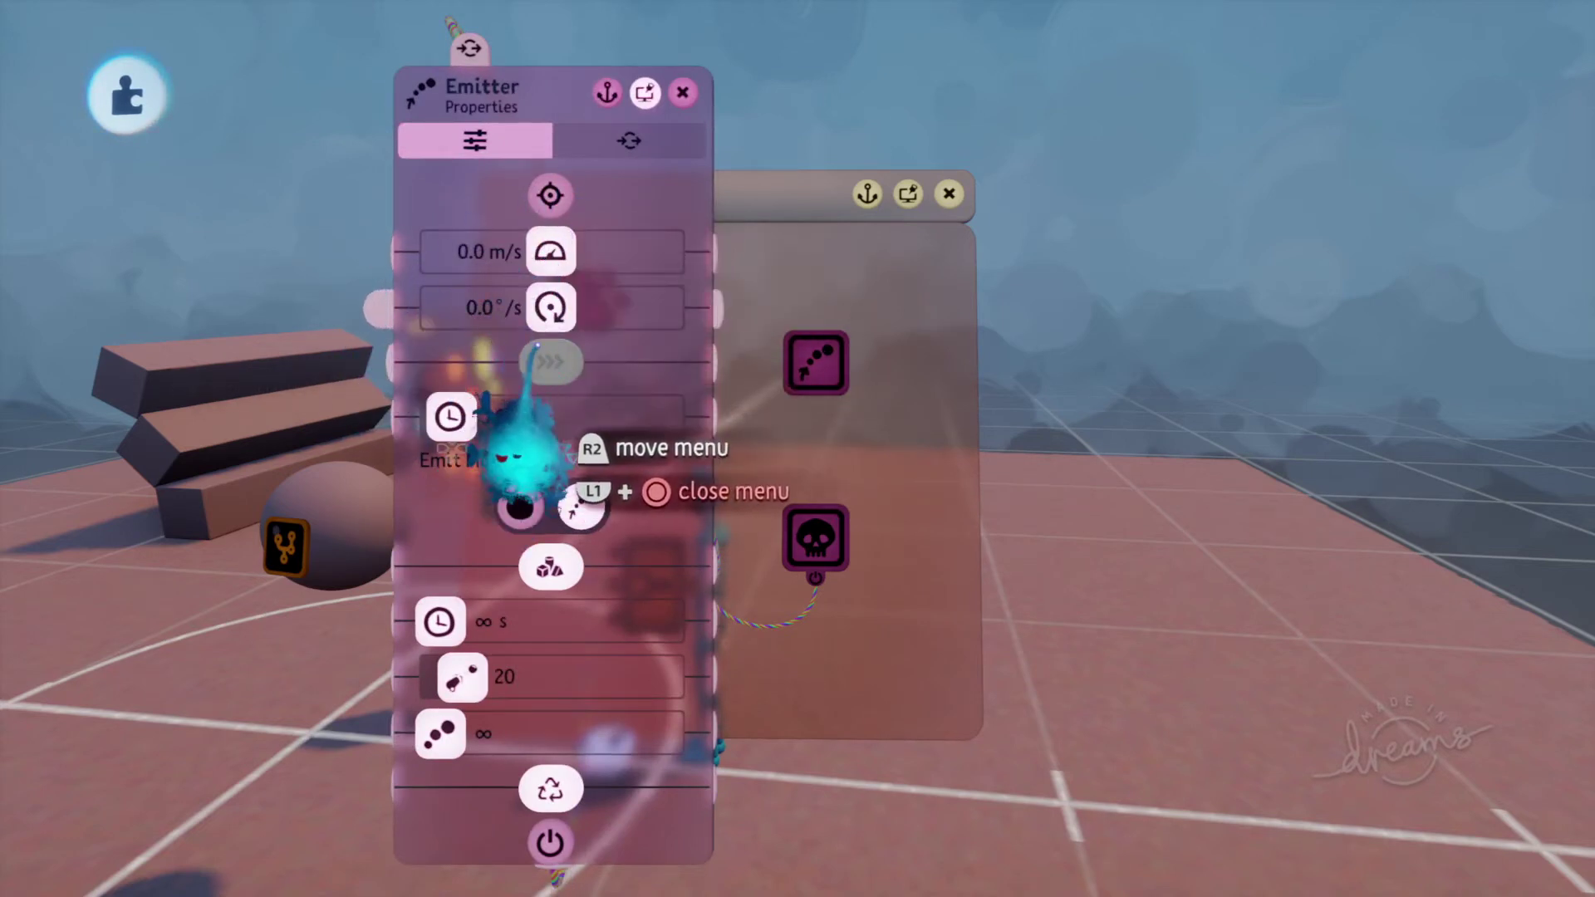
{"action": "left_click_drag", "start_coordinate": [453, 415], "coordinate": [257, 449]}
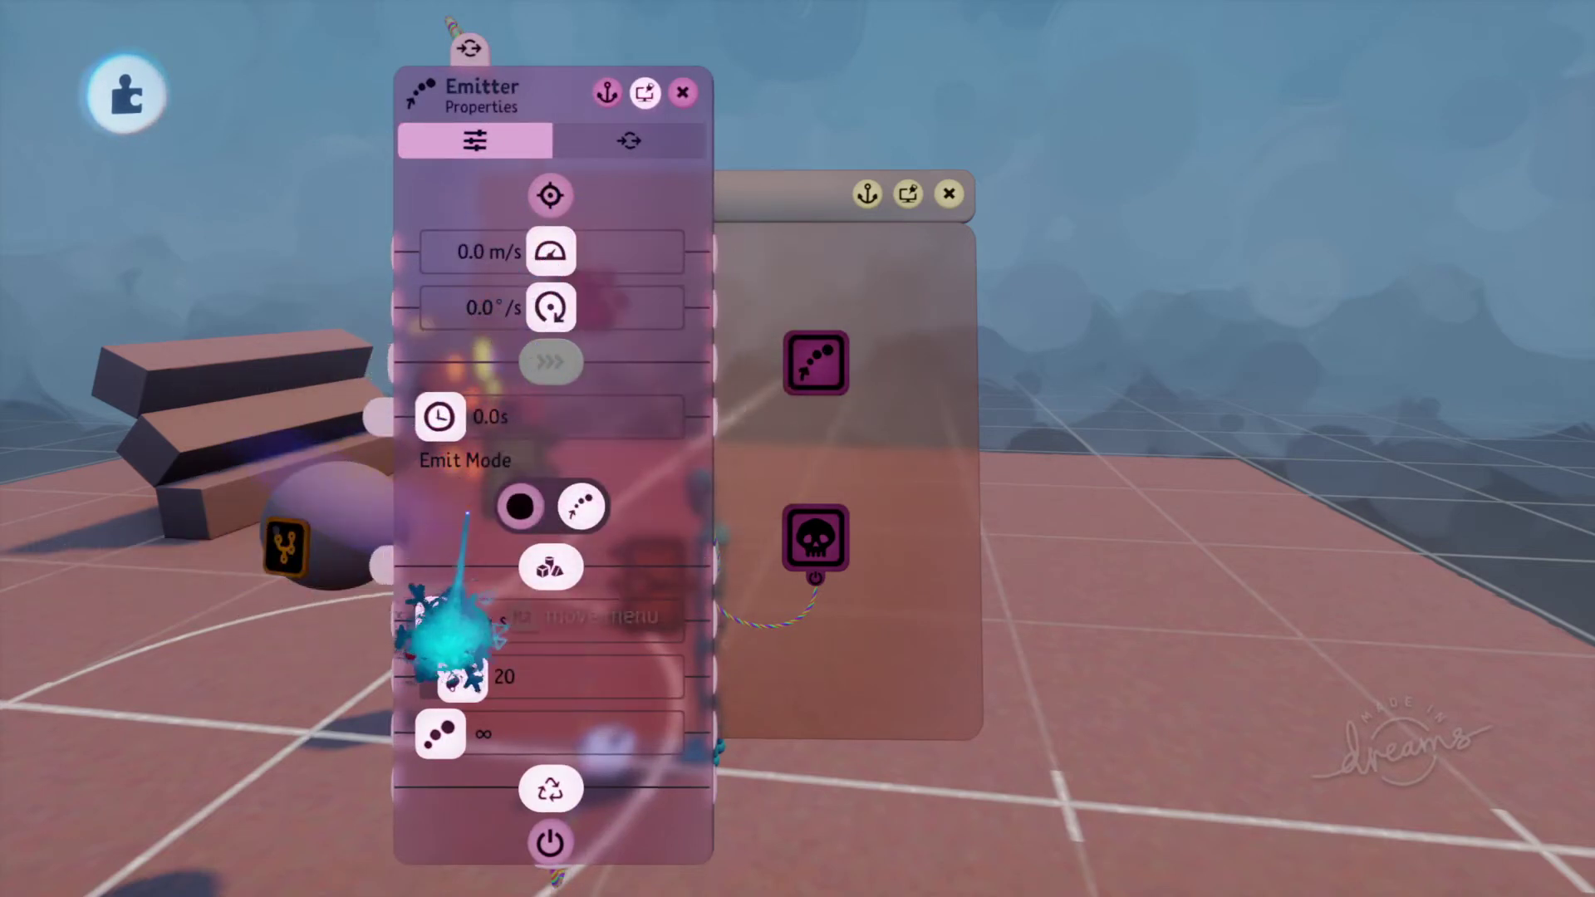
{"action": "left_click_drag", "start_coordinate": [534, 758], "coordinate": [573, 633]}
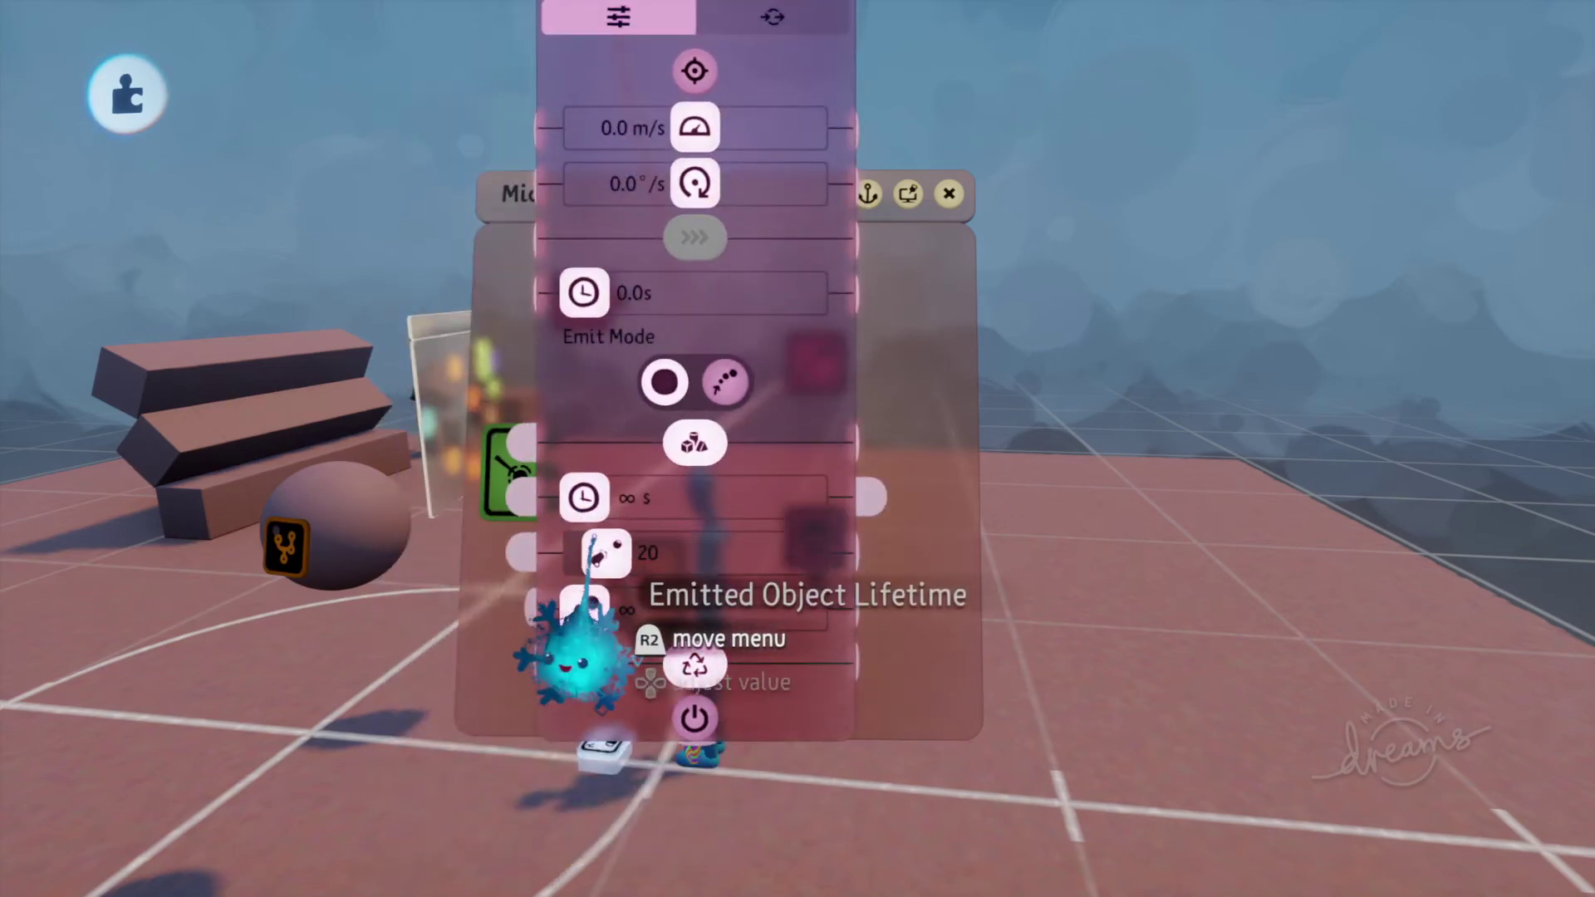
Make the Emitter's limit on objects emitted at once infinite, set the Emitted Object Lifetime to 3 s, and close its settings.
{"action": "left_click_drag", "start_coordinate": [594, 546], "coordinate": [532, 551]}
{"action": "left_click", "coordinate": [584, 503]}
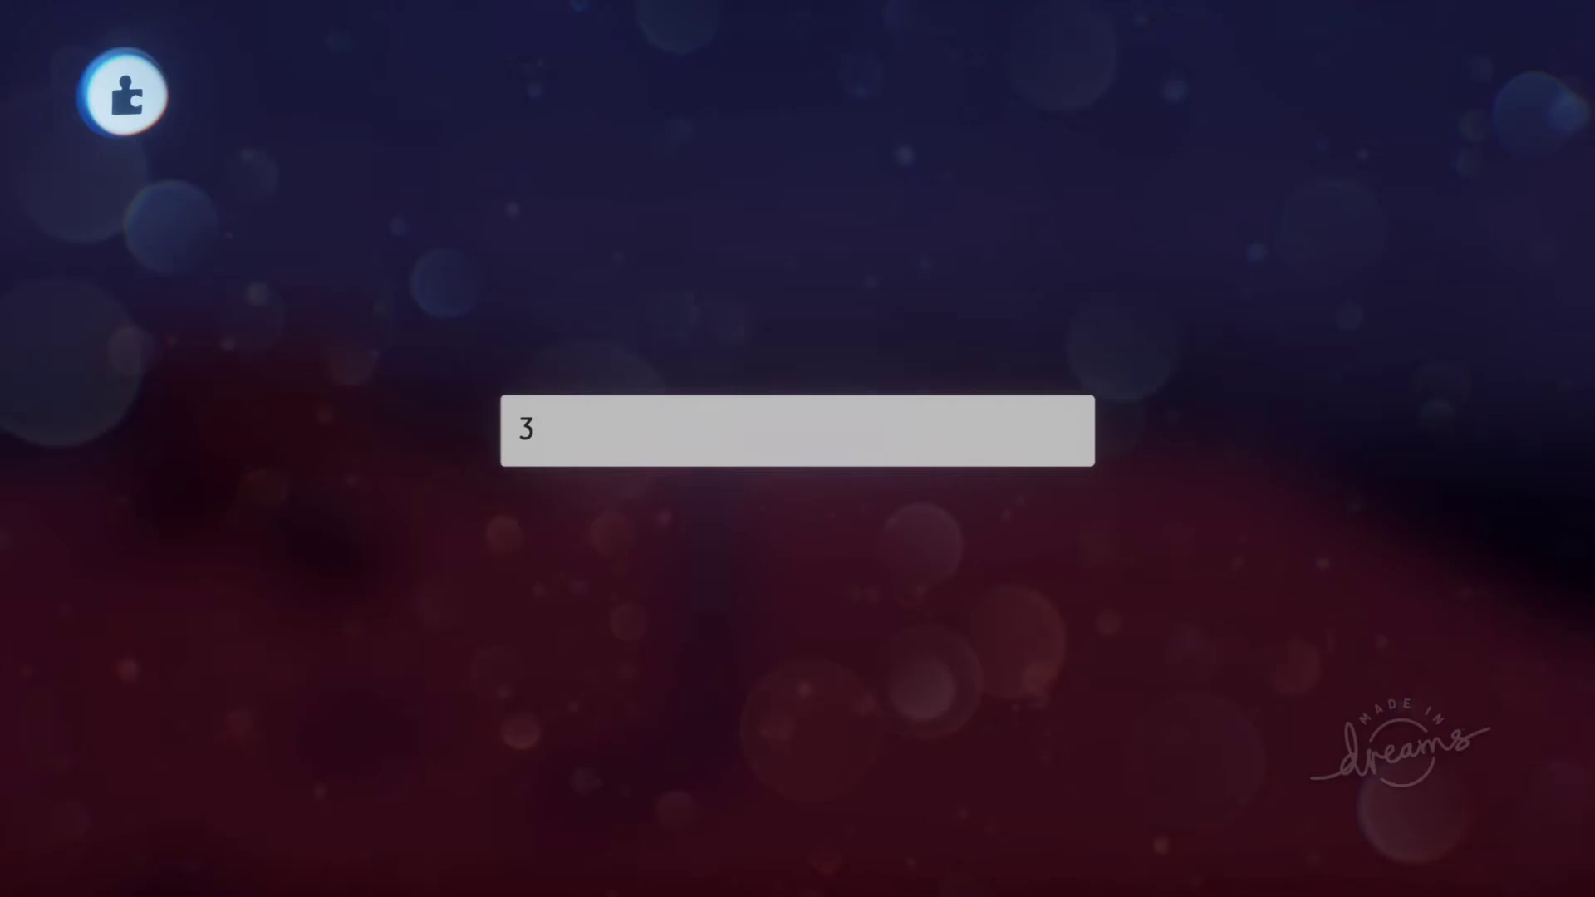
{"action": "type", "text": "3"}
{"action": "key", "text": "Return"}
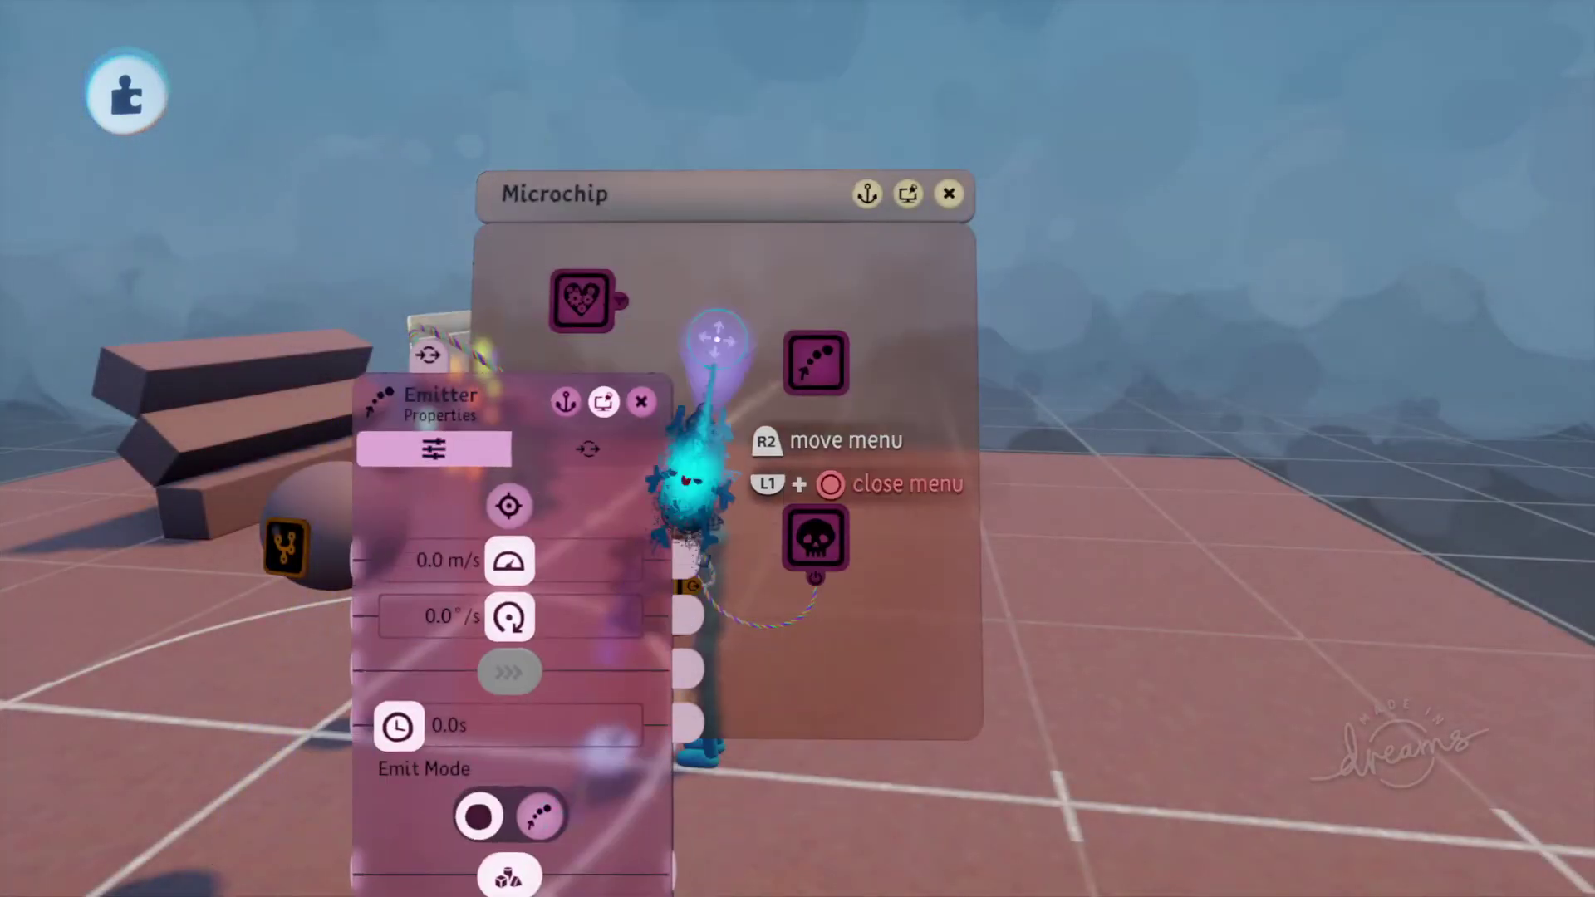
{"action": "left_click_drag", "start_coordinate": [562, 510], "coordinate": [877, 274]}
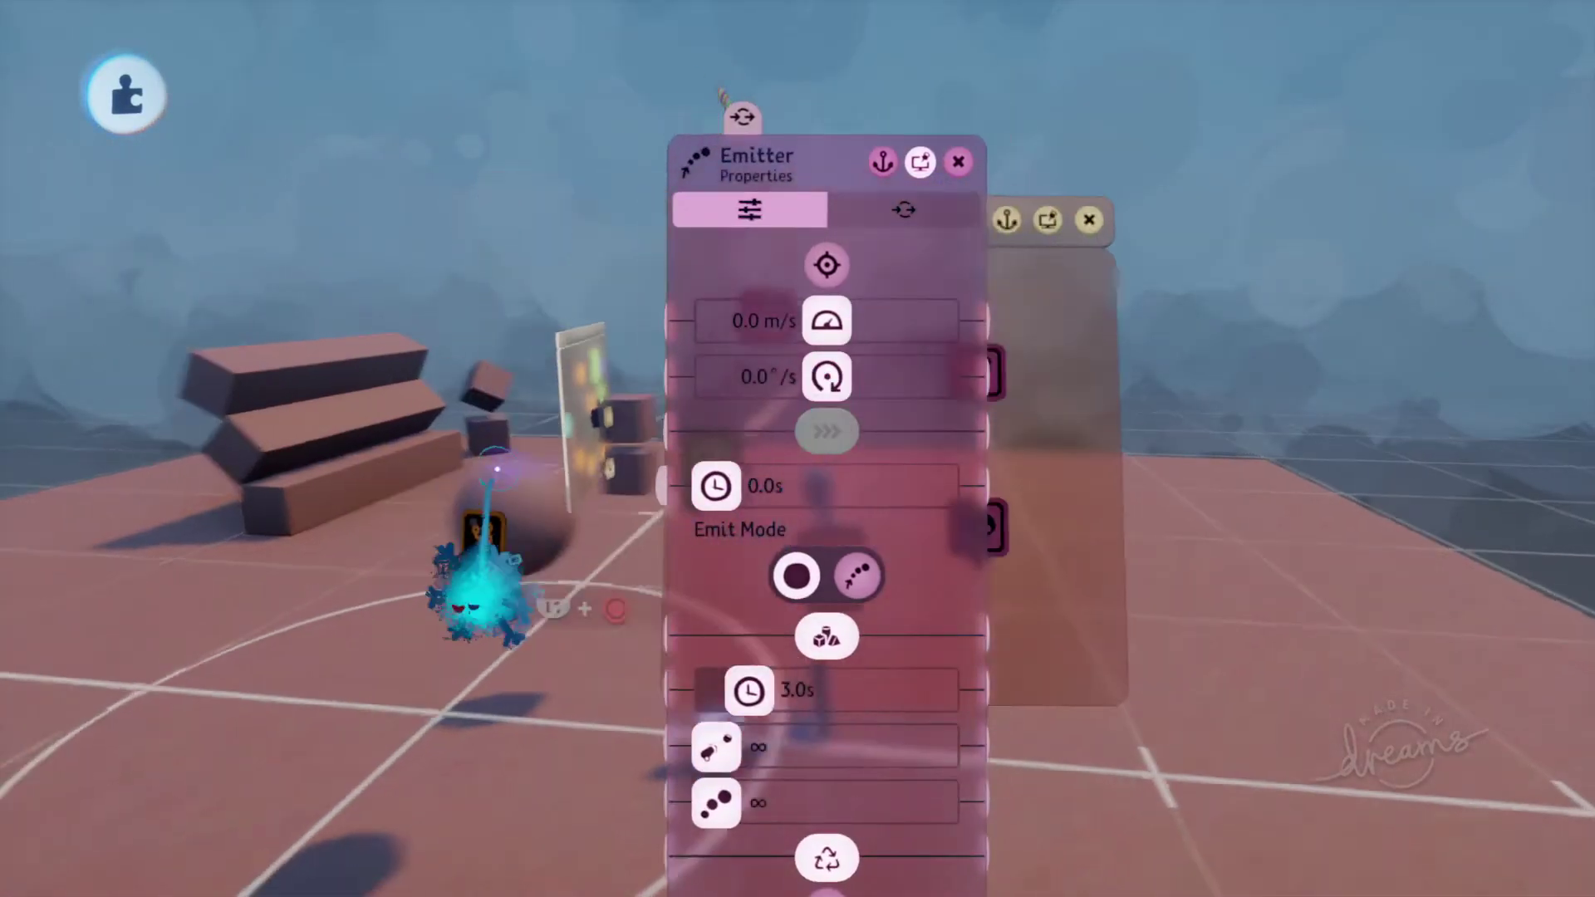
{"action": "key", "text": "Escape"}
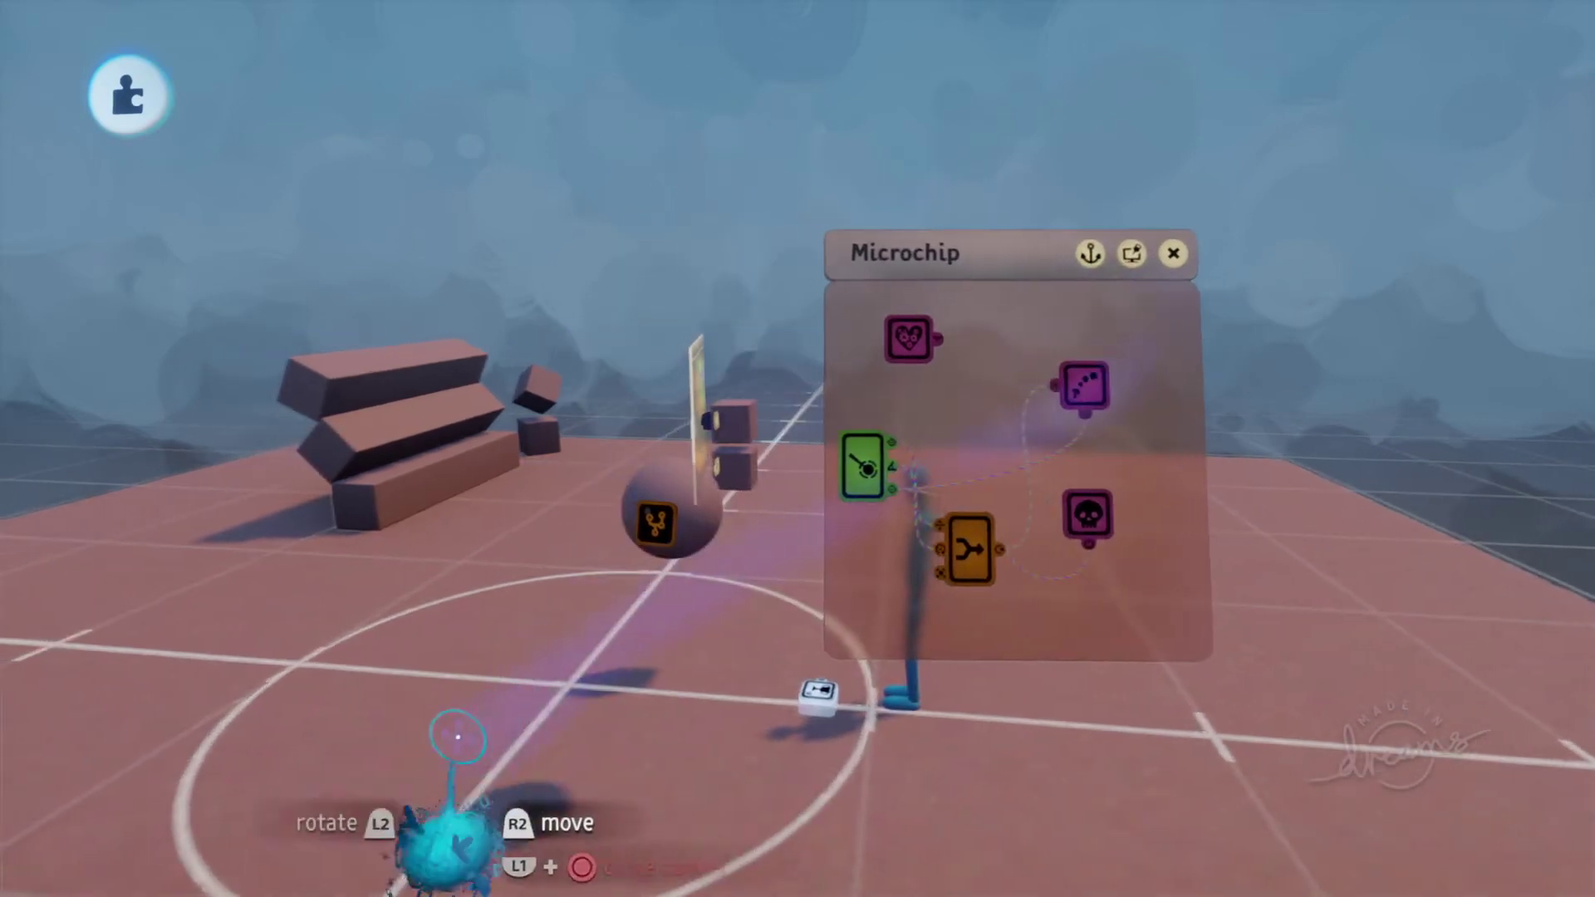
Sculpt a single cube on open floor away from the microchip, using the Stamp Shape tool, and exit sculpt mode.
{"action": "middle_click_drag", "start_coordinate": [381, 509], "coordinate": [181, 380]}
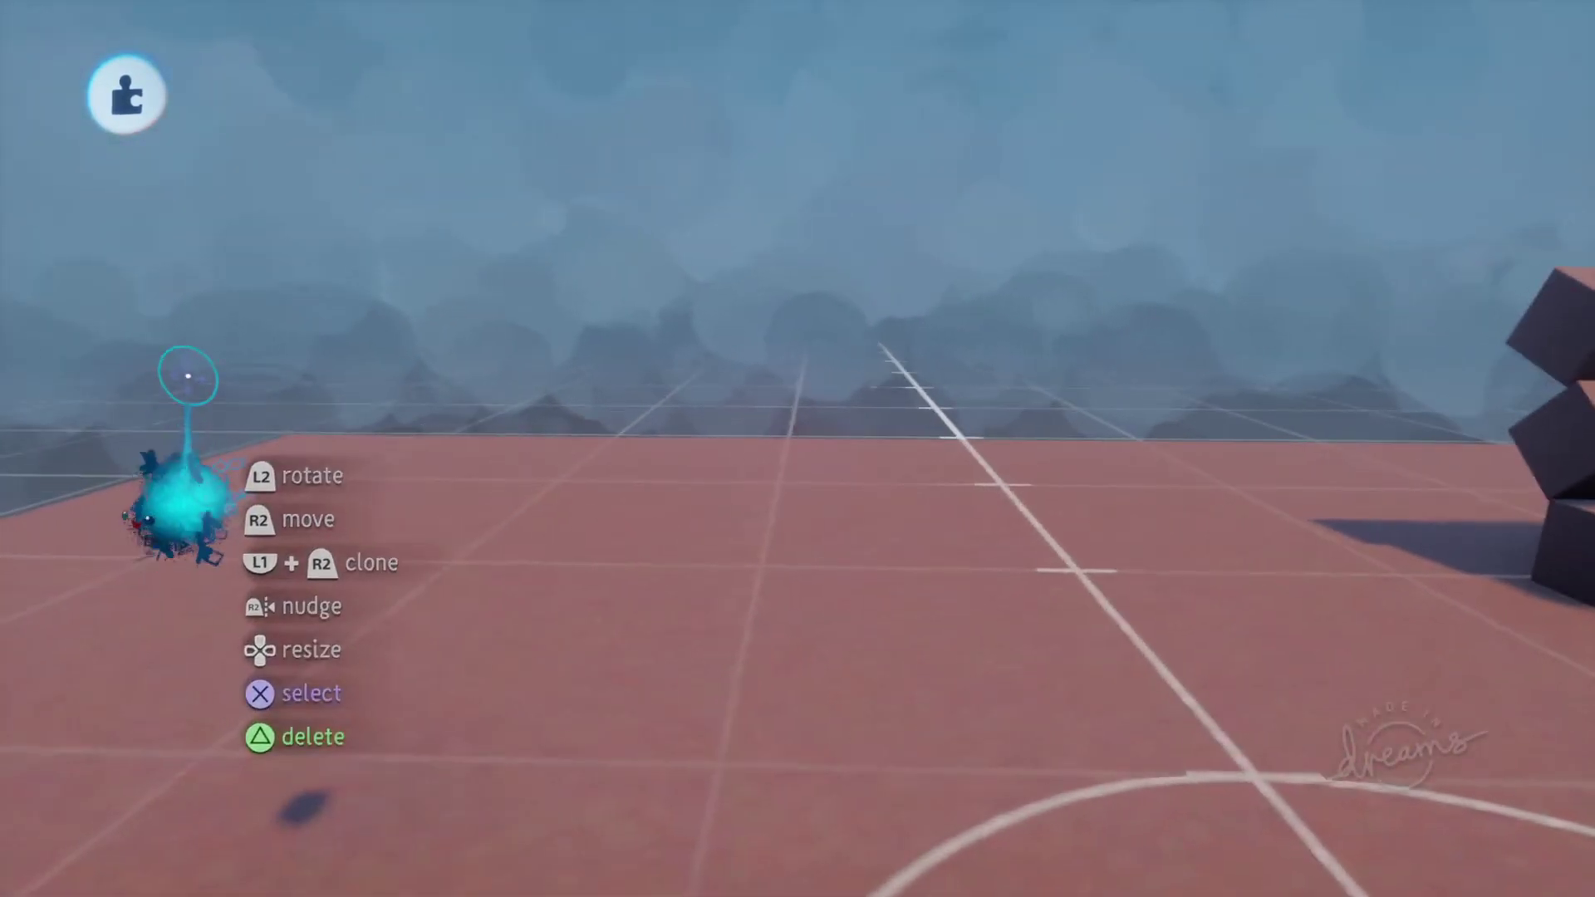
{"action": "key", "text": "Tab"}
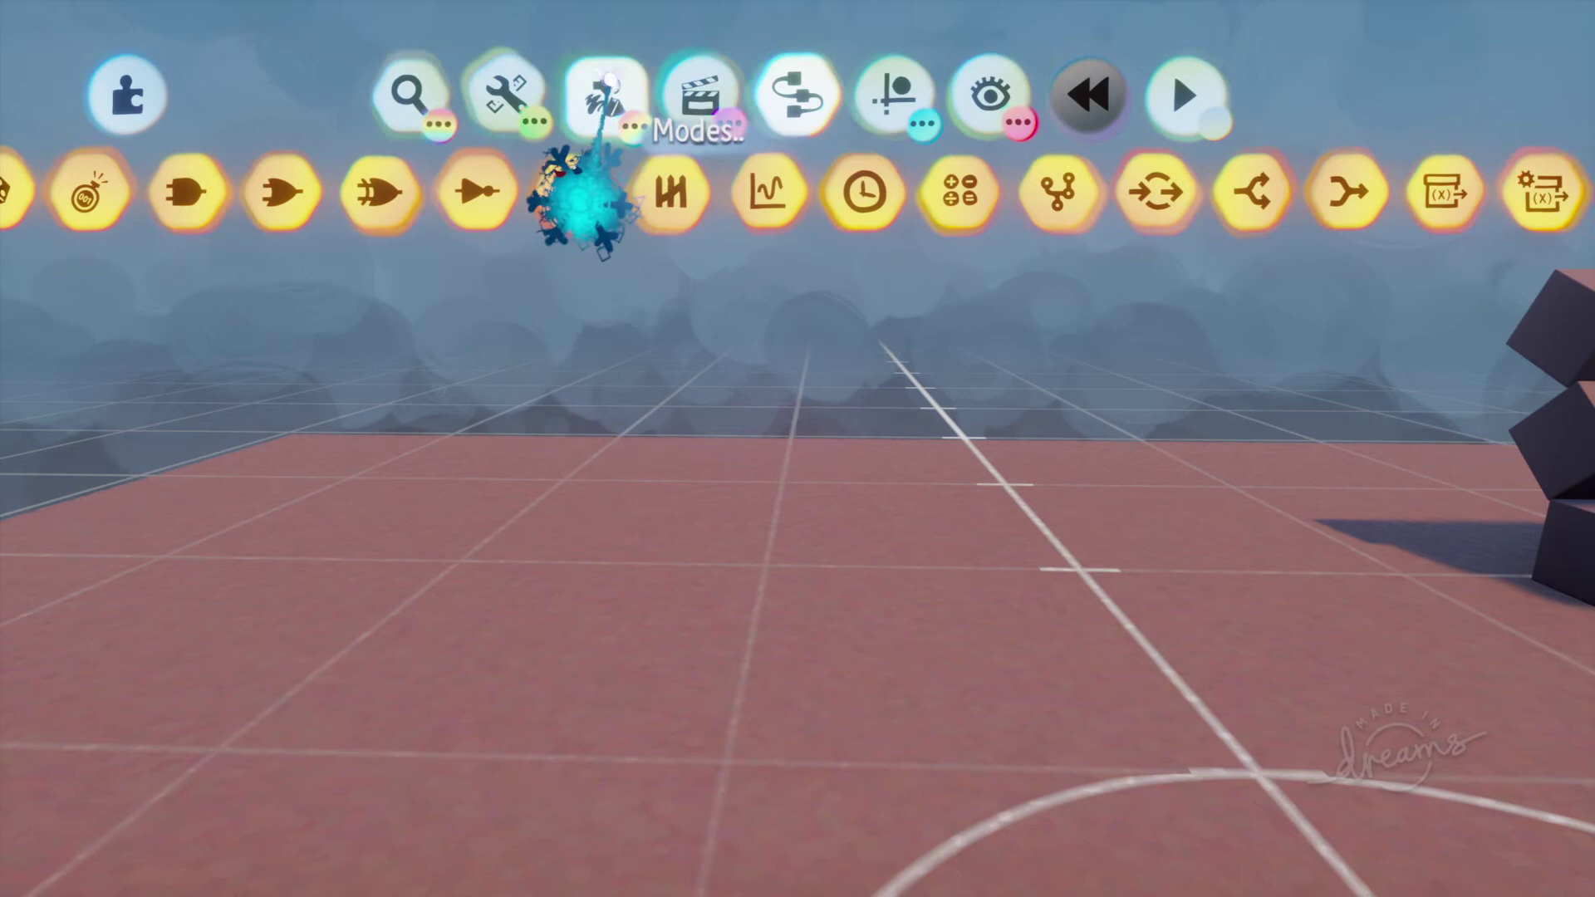
{"action": "left_click", "coordinate": [609, 83]}
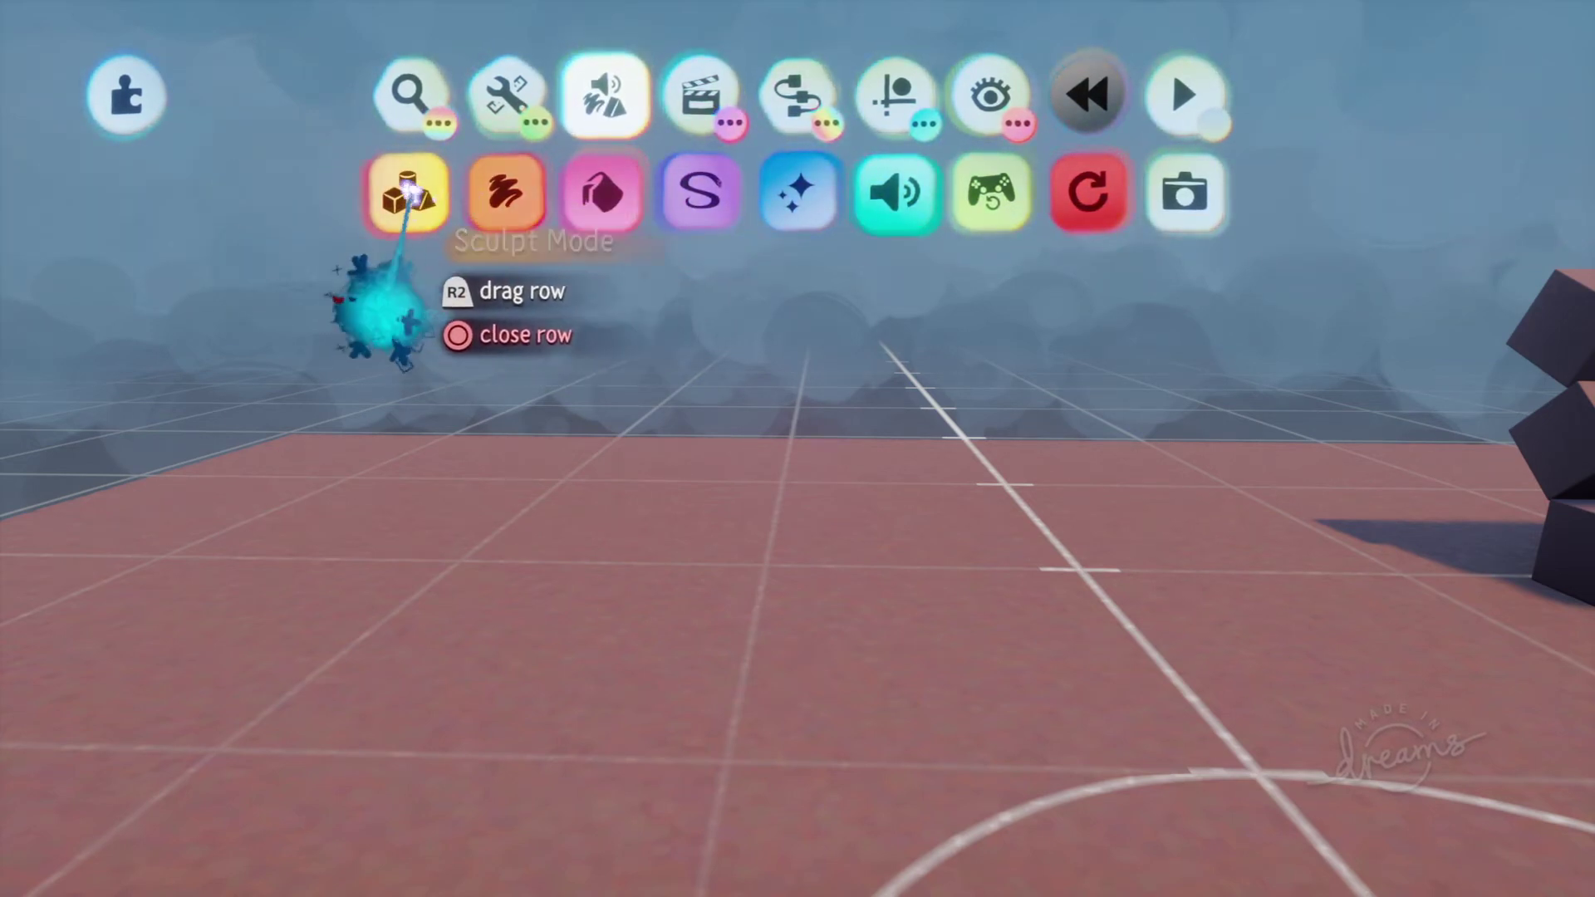
{"action": "left_click", "coordinate": [408, 191]}
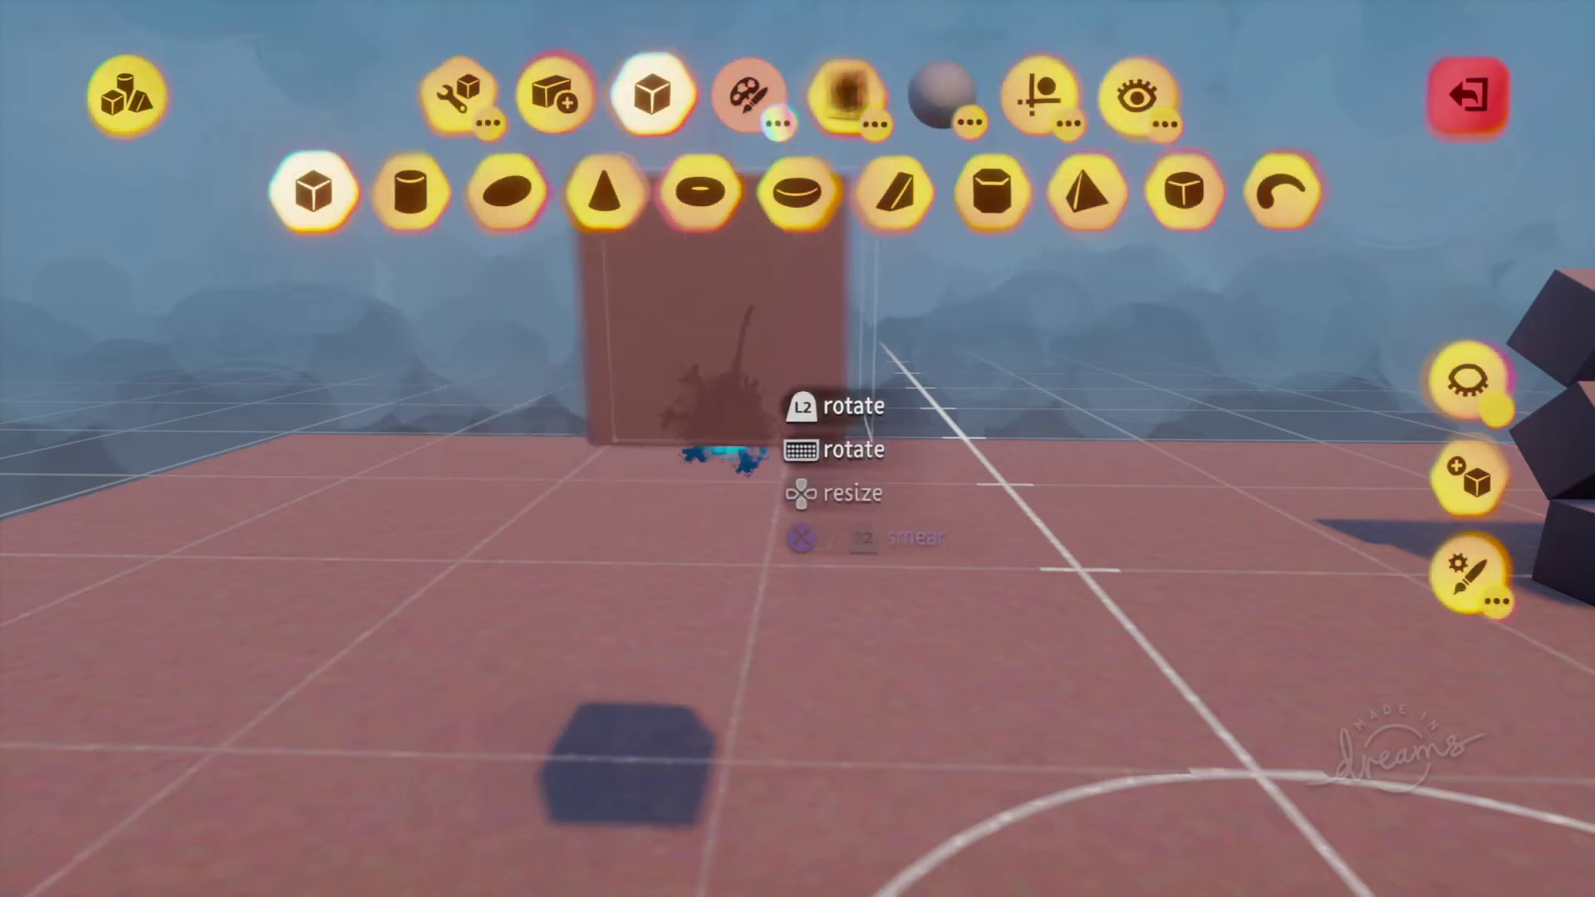
{"action": "left_click", "coordinate": [458, 93]}
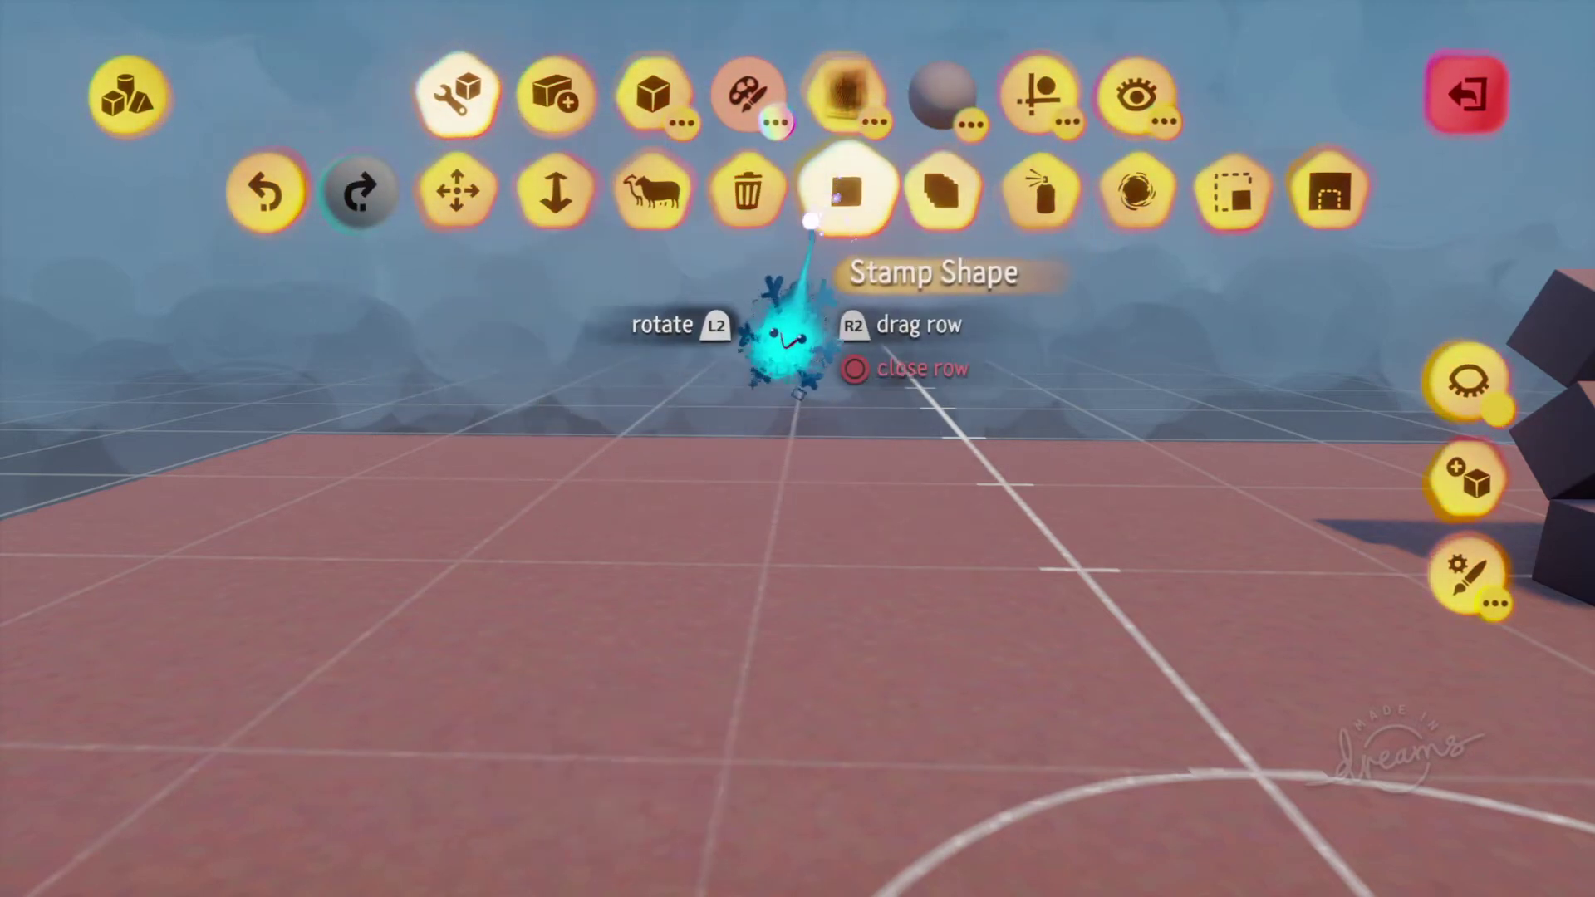
{"action": "left_click", "coordinate": [837, 195]}
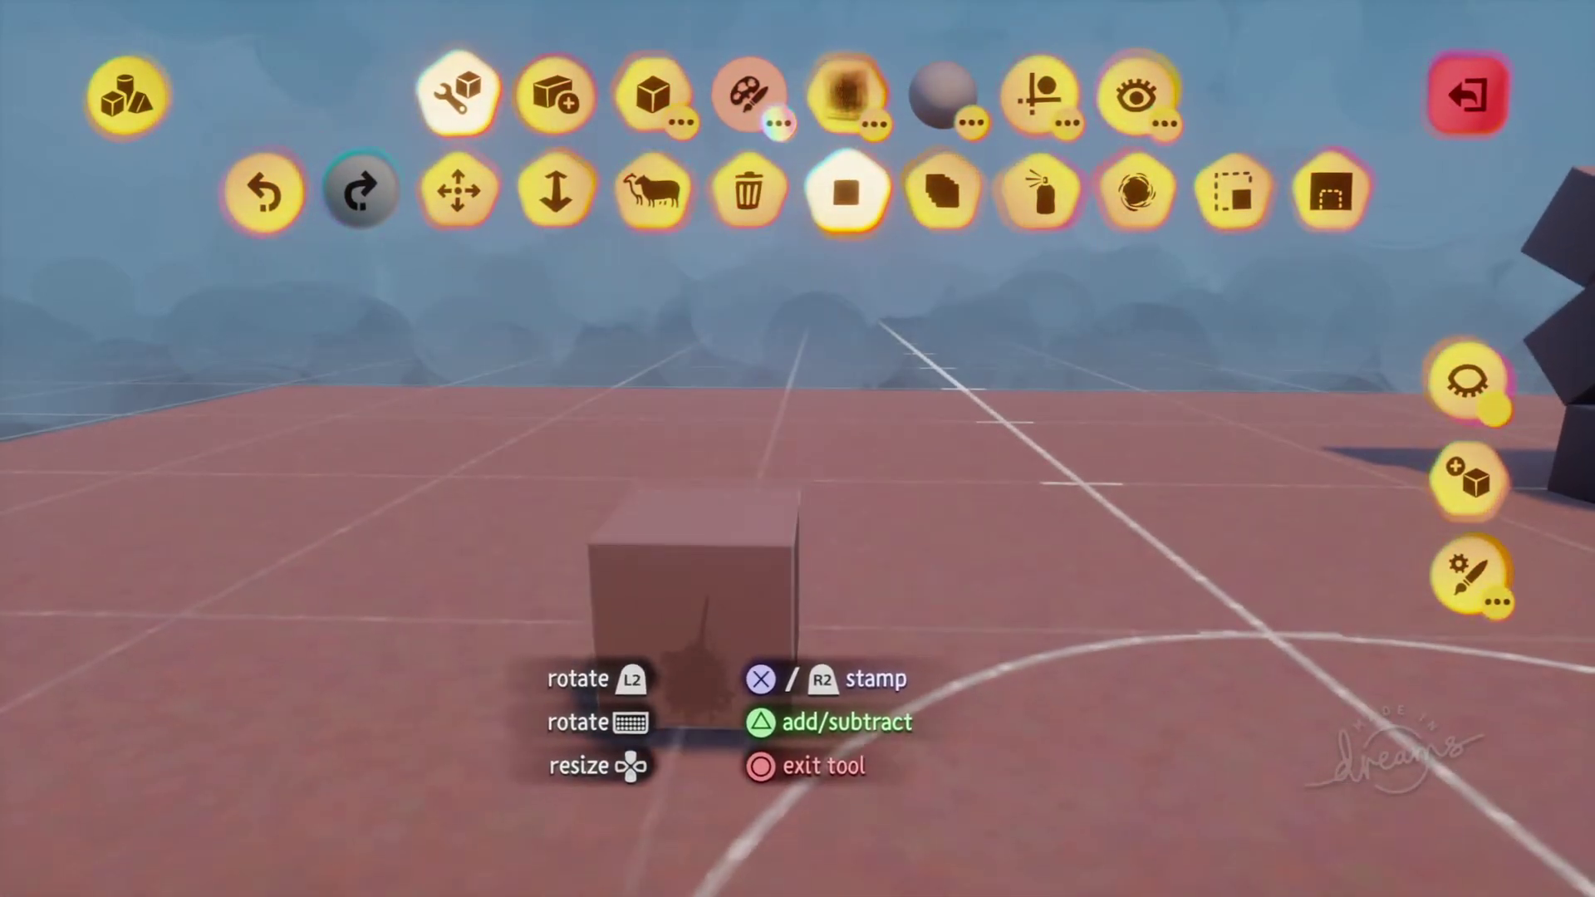
{"action": "left_click", "coordinate": [693, 656]}
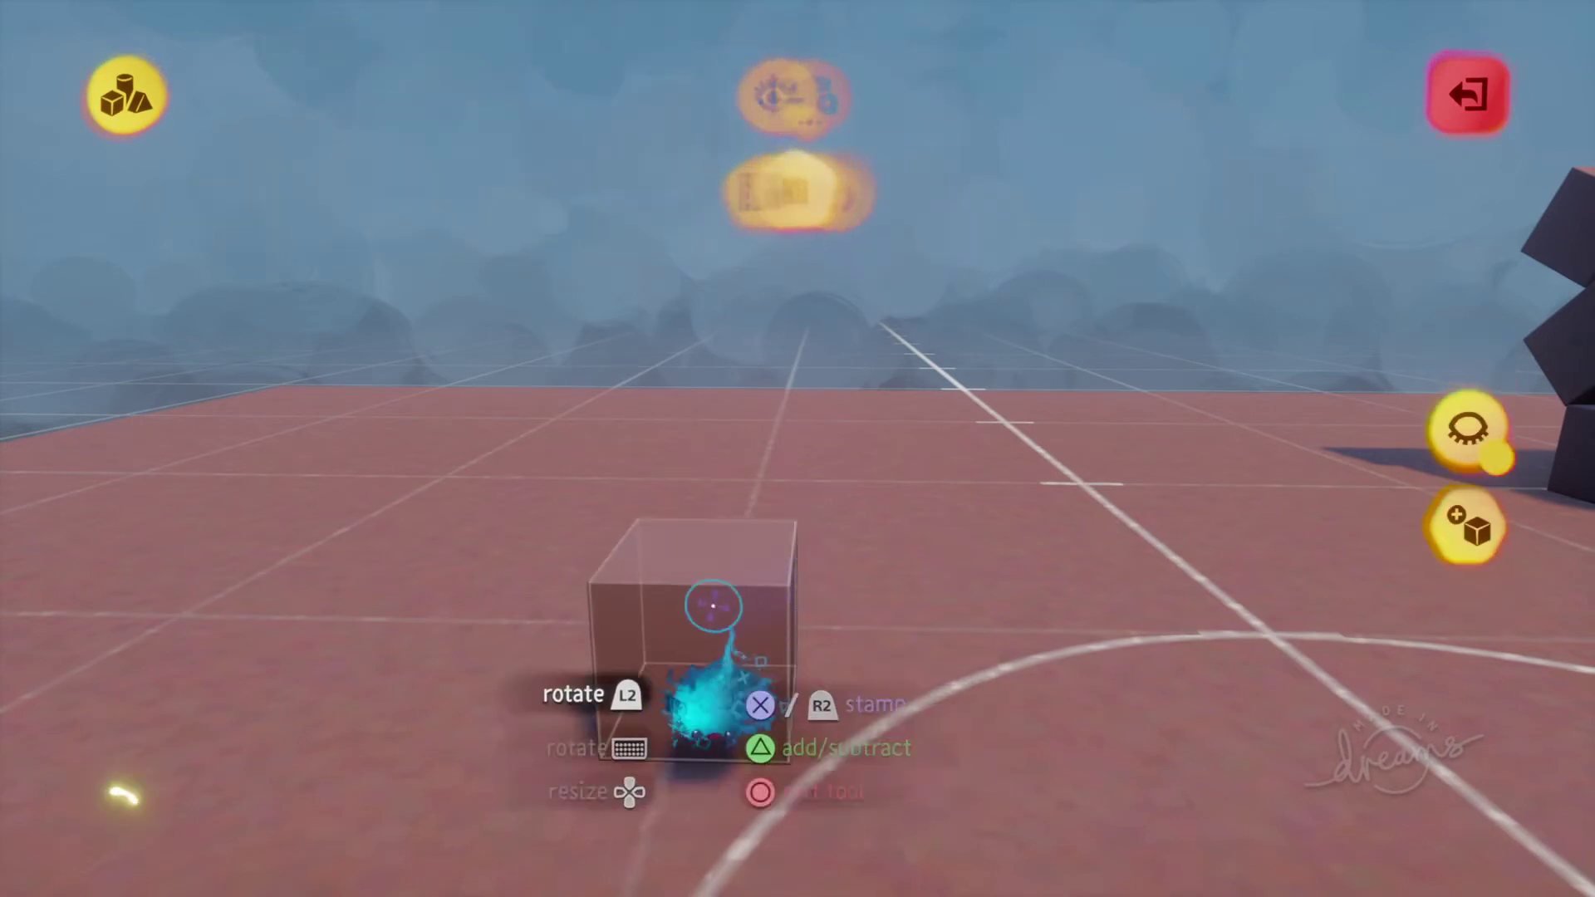
{"action": "left_click", "coordinate": [1464, 94]}
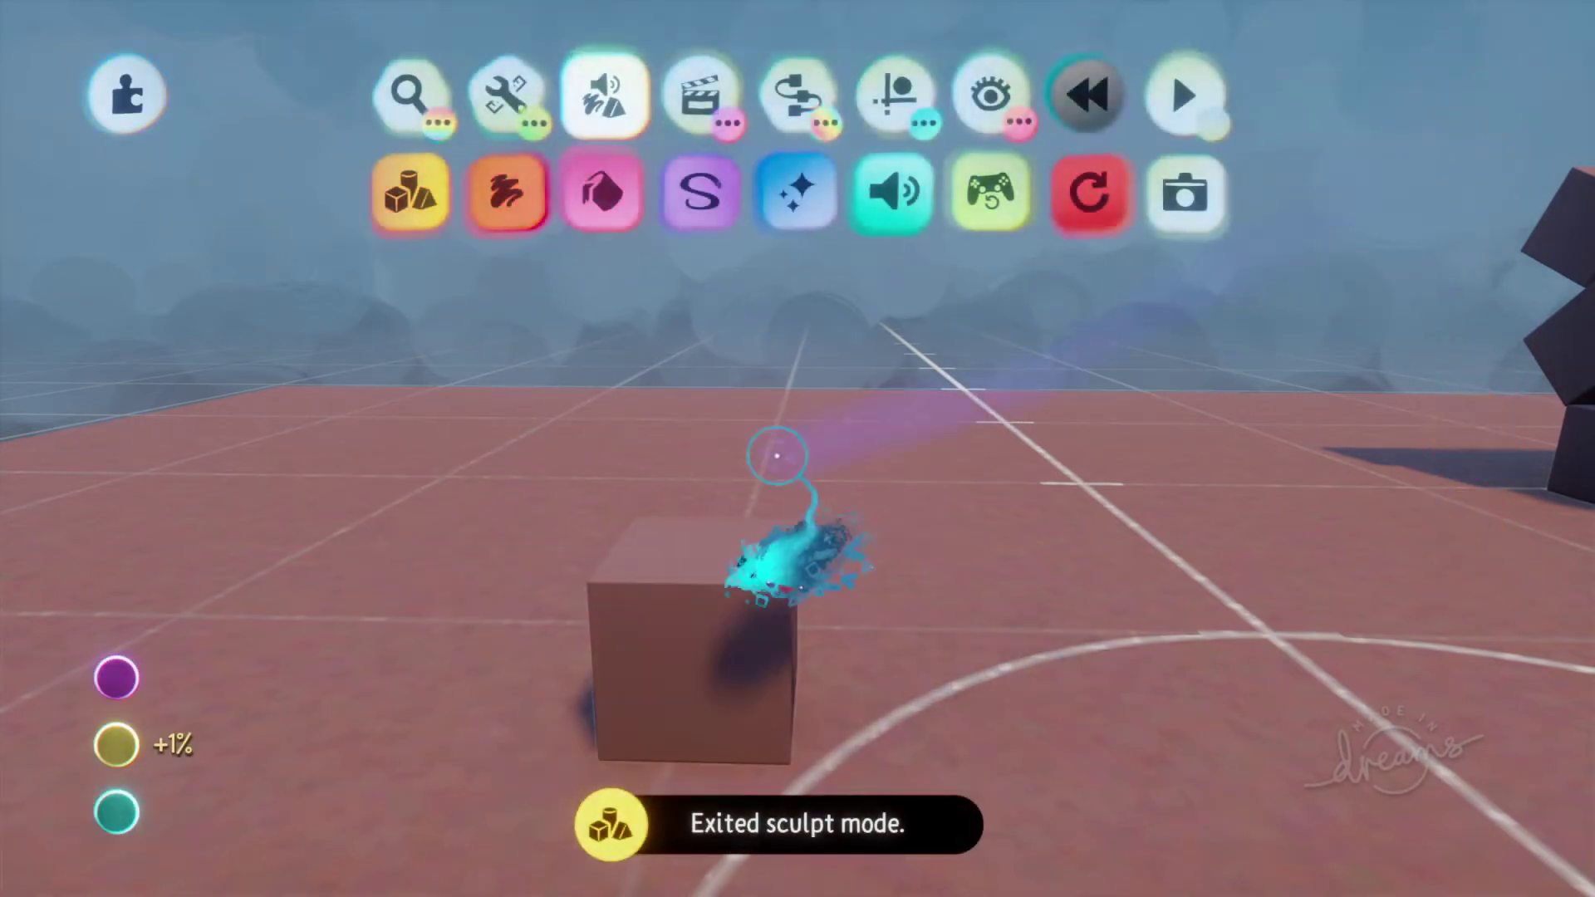
Paint a black starburst-shaped impact mark on the cube's top face, and lift the painted mark off above the cube.
{"action": "left_click", "coordinate": [505, 193]}
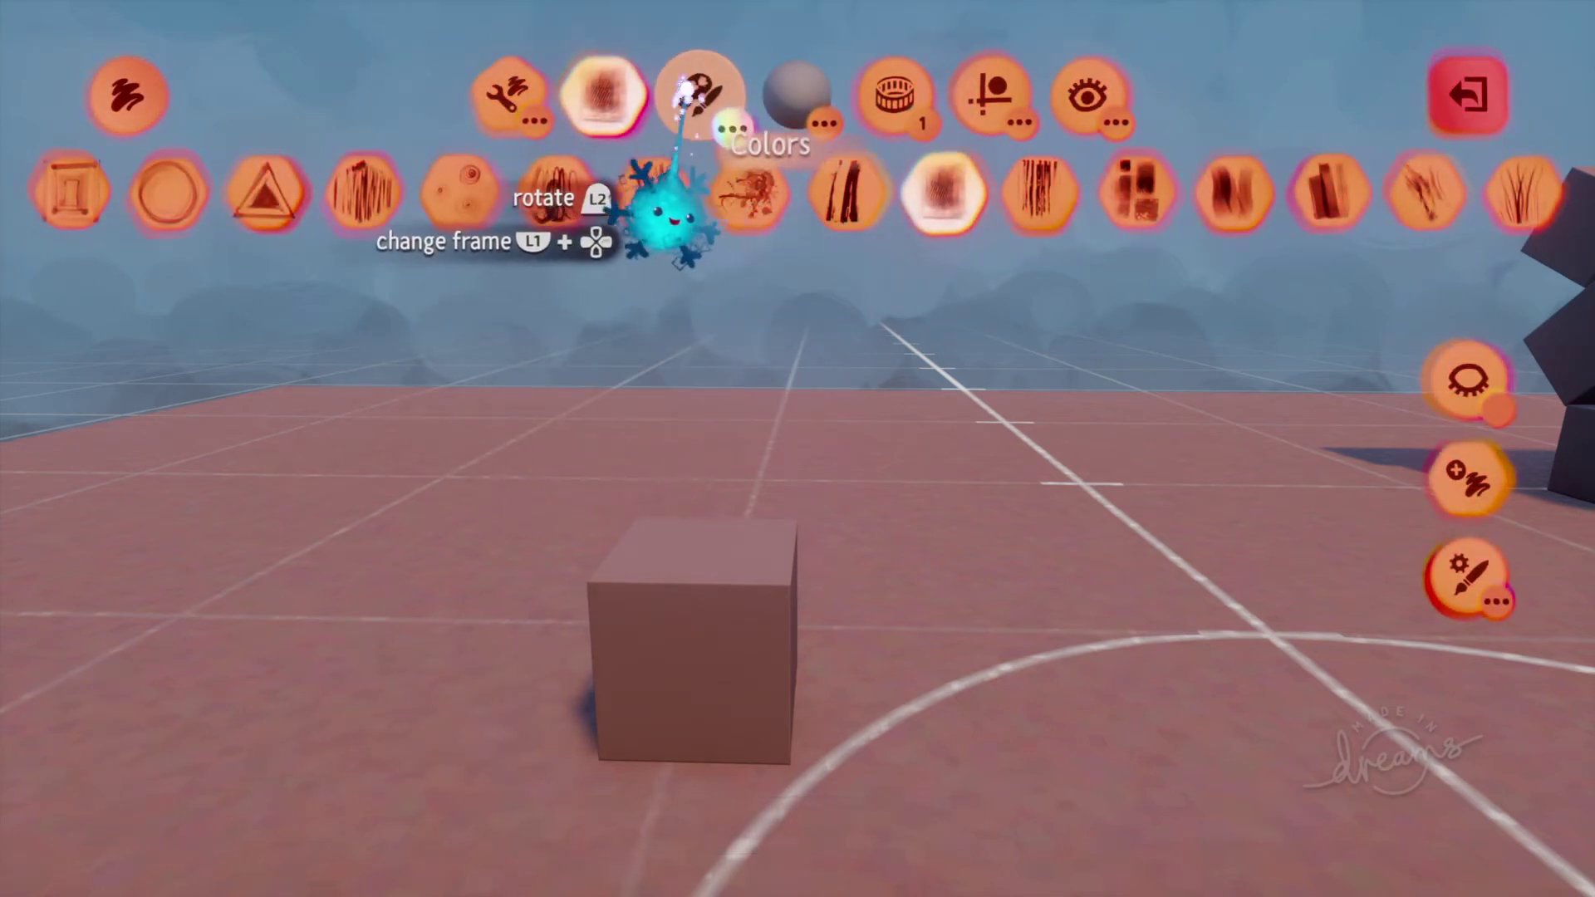
{"action": "left_click", "coordinate": [701, 98]}
{"action": "left_click", "coordinate": [651, 191]}
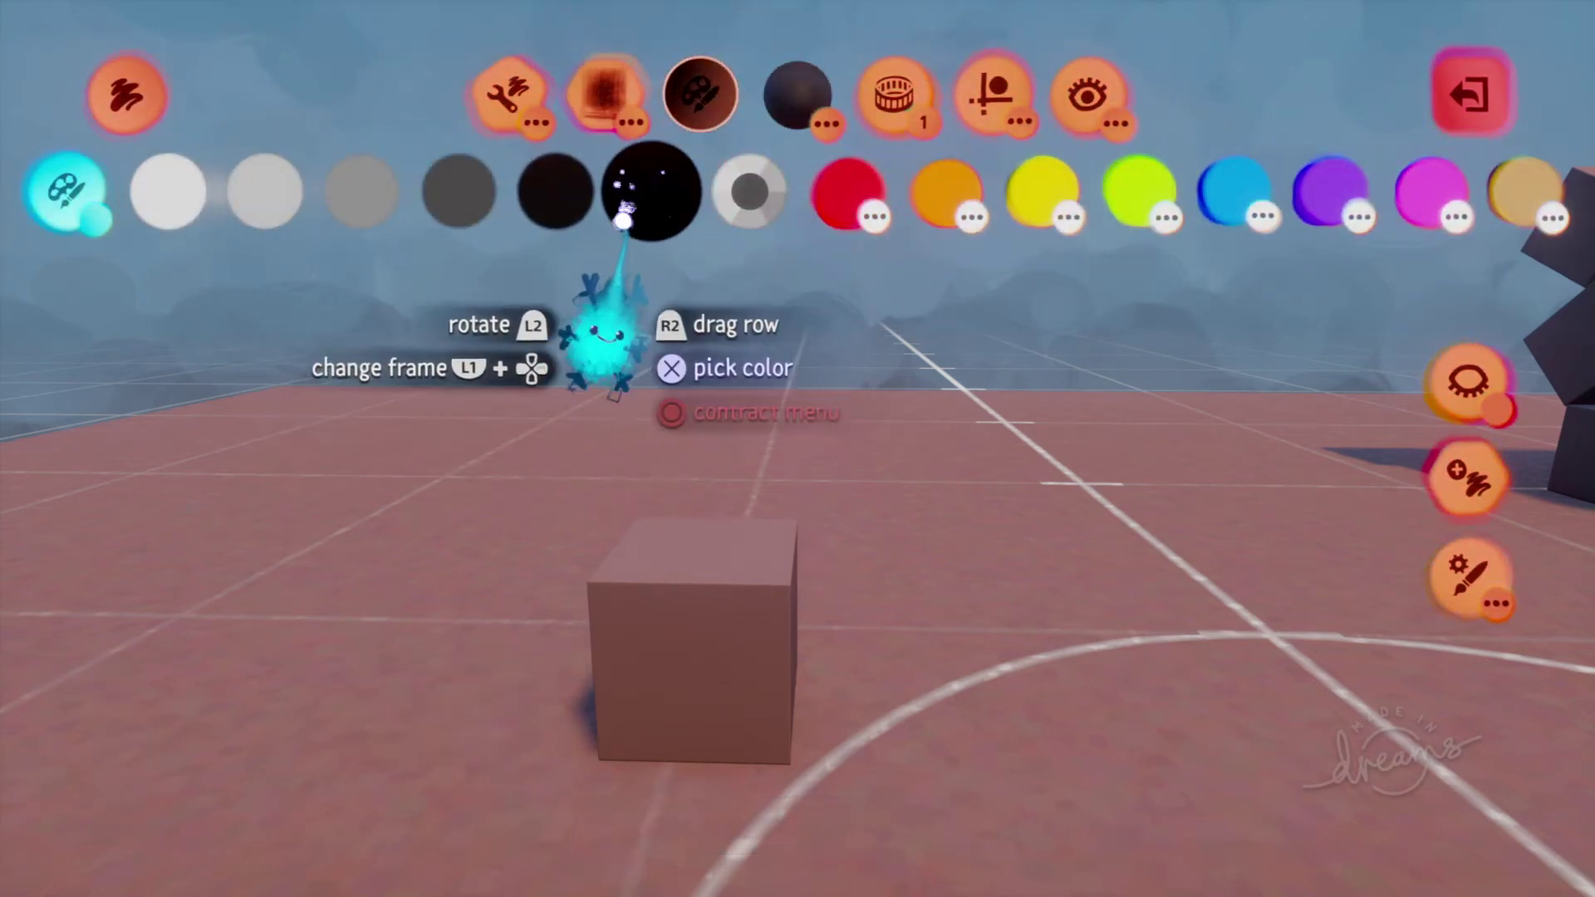
{"action": "left_click", "coordinate": [509, 93]}
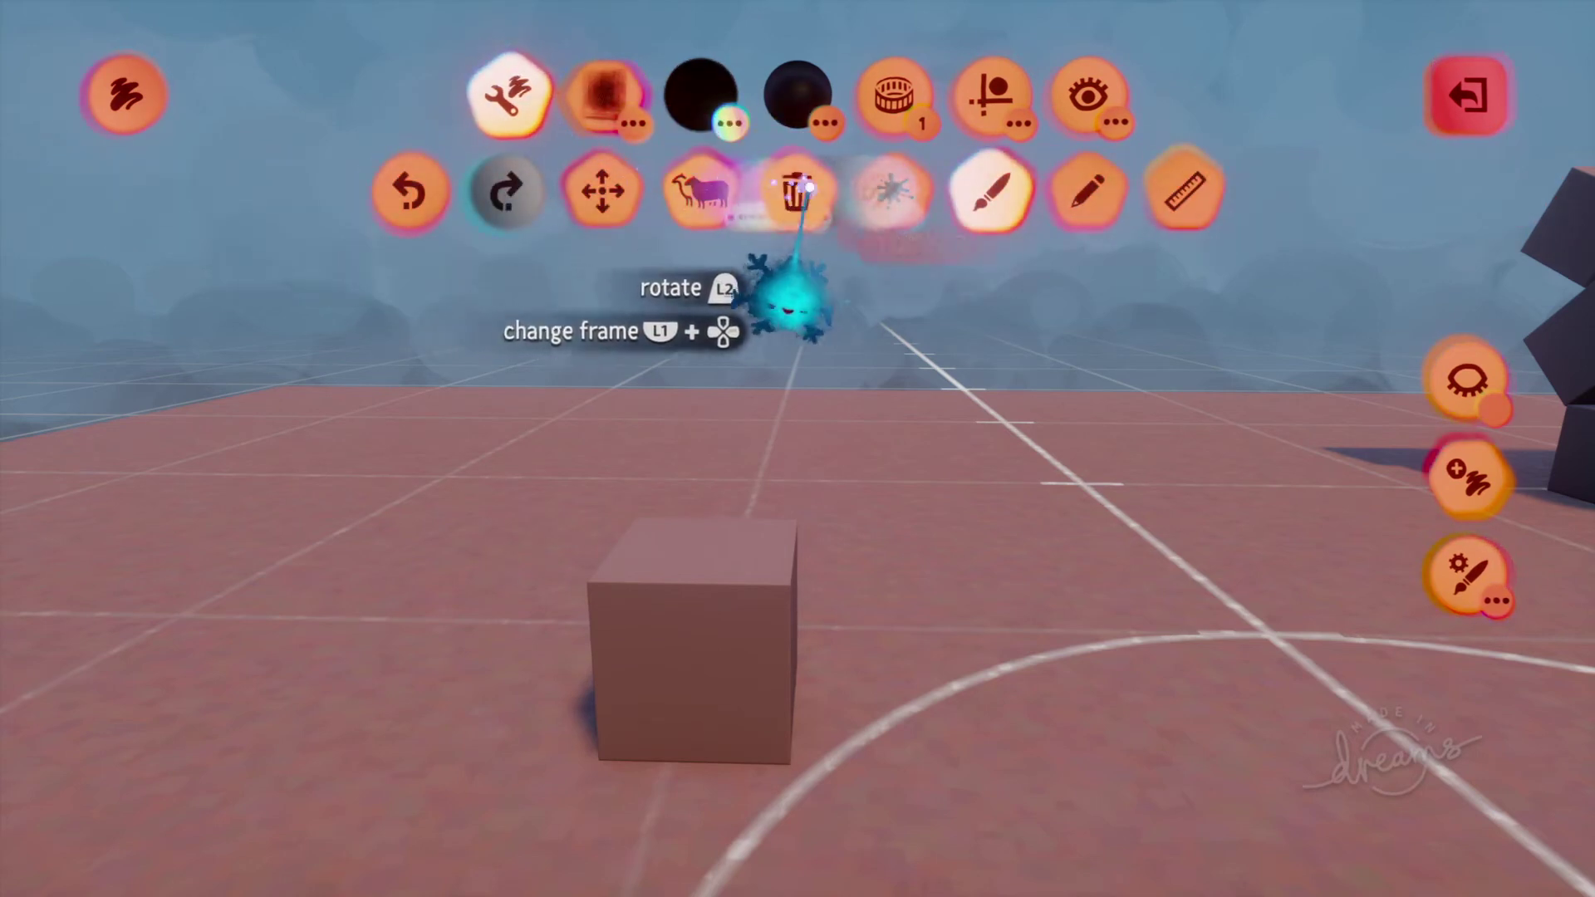
{"action": "left_click", "coordinate": [959, 105]}
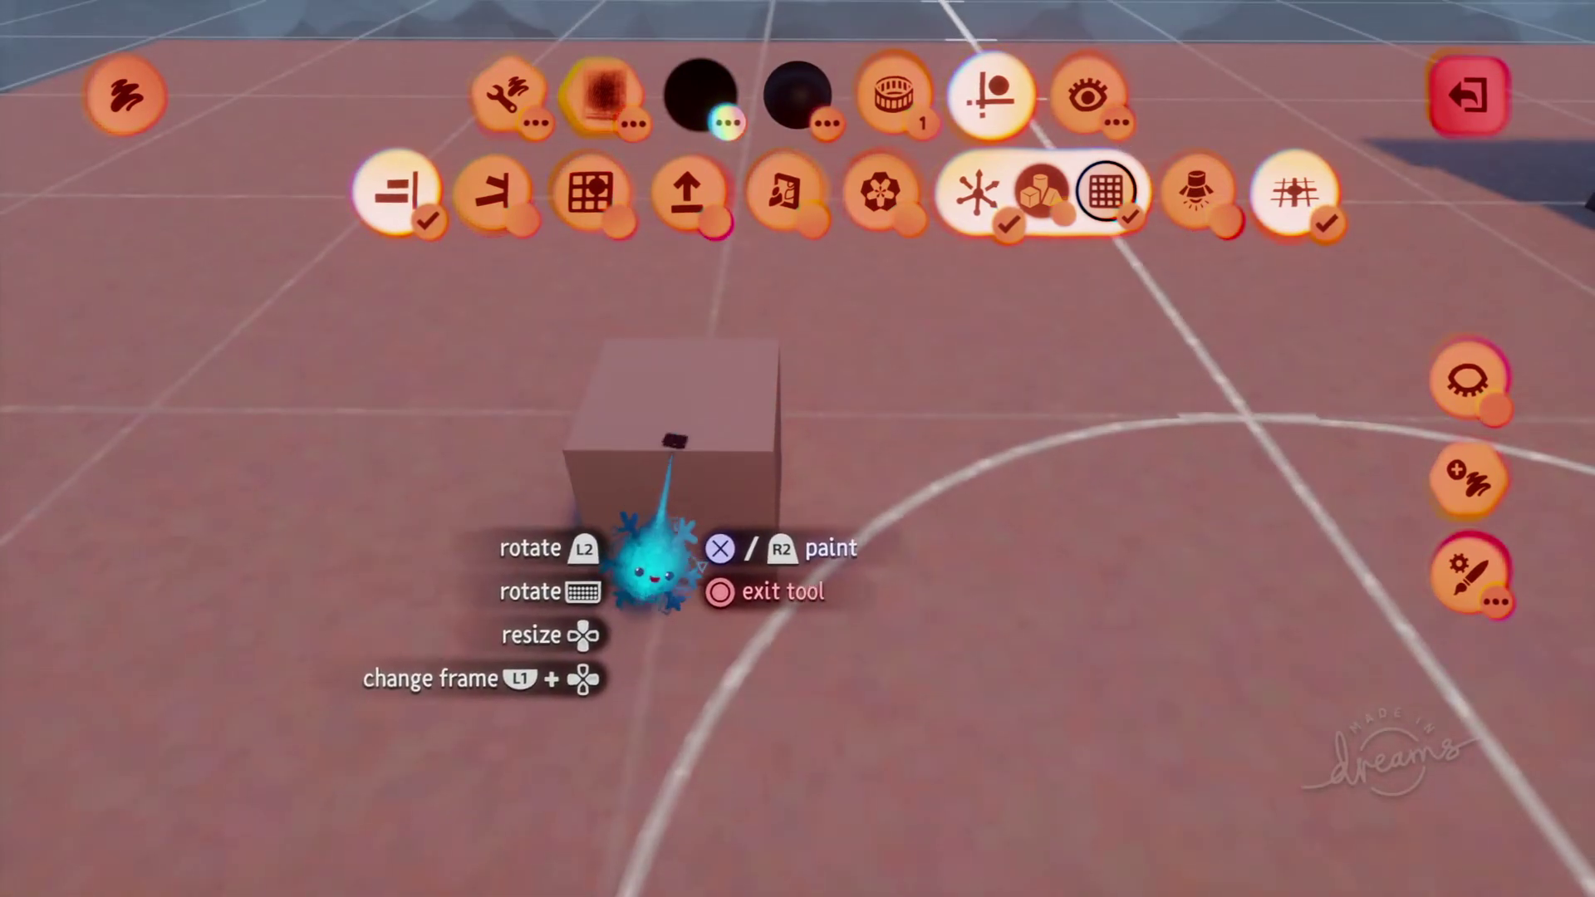
{"action": "right_click_drag", "start_coordinate": [660, 548], "coordinate": [650, 623]}
{"action": "mouse_move", "coordinate": [662, 568]}
{"action": "left_mouse_down"}
{"action": "mouse_move", "coordinate": [710, 540]}
{"action": "mouse_move", "coordinate": [650, 567]}
{"action": "left_mouse_up"}
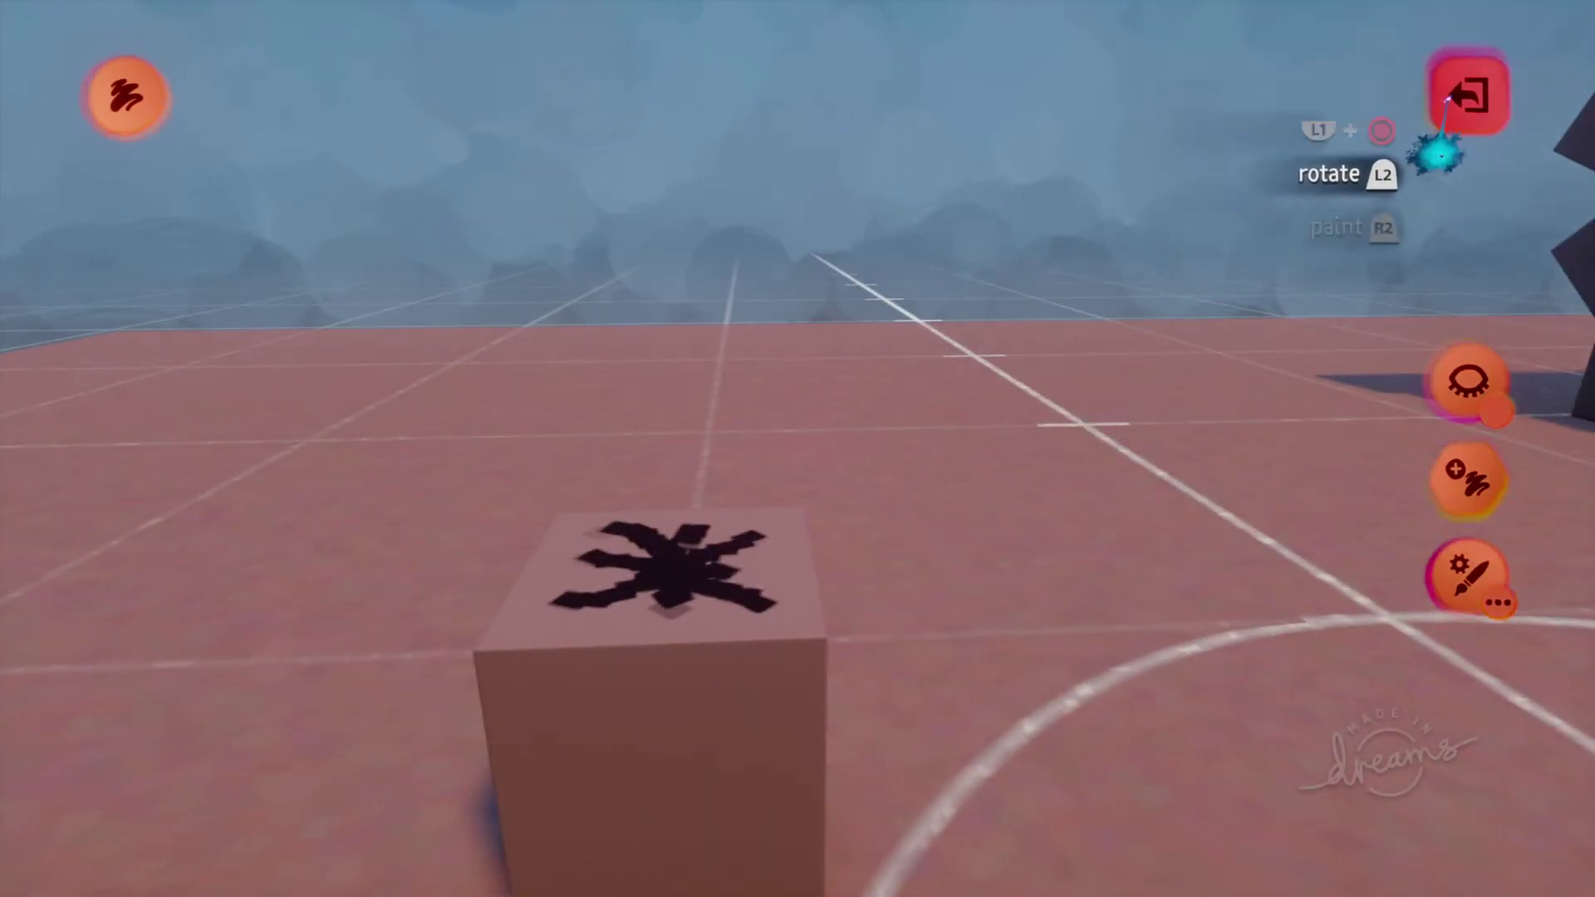
{"action": "left_click", "coordinate": [1459, 94]}
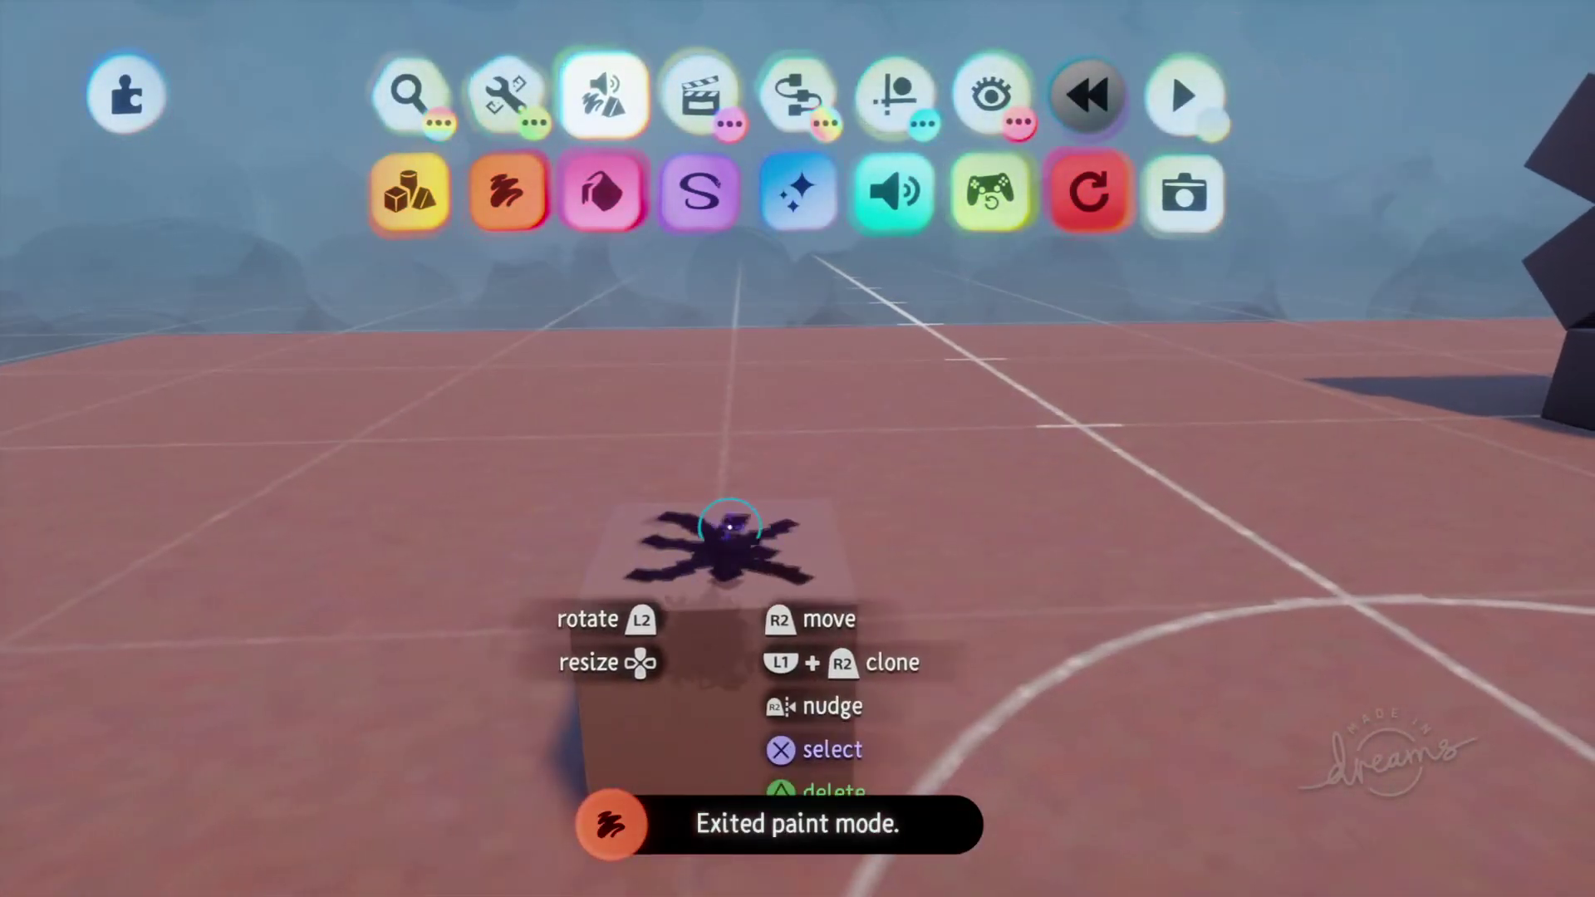
{"action": "mouse_move", "coordinate": [729, 550]}
{"action": "left_mouse_down"}
{"action": "mouse_move", "coordinate": [723, 402]}
{"action": "mouse_move", "coordinate": [718, 440]}
{"action": "left_mouse_up"}
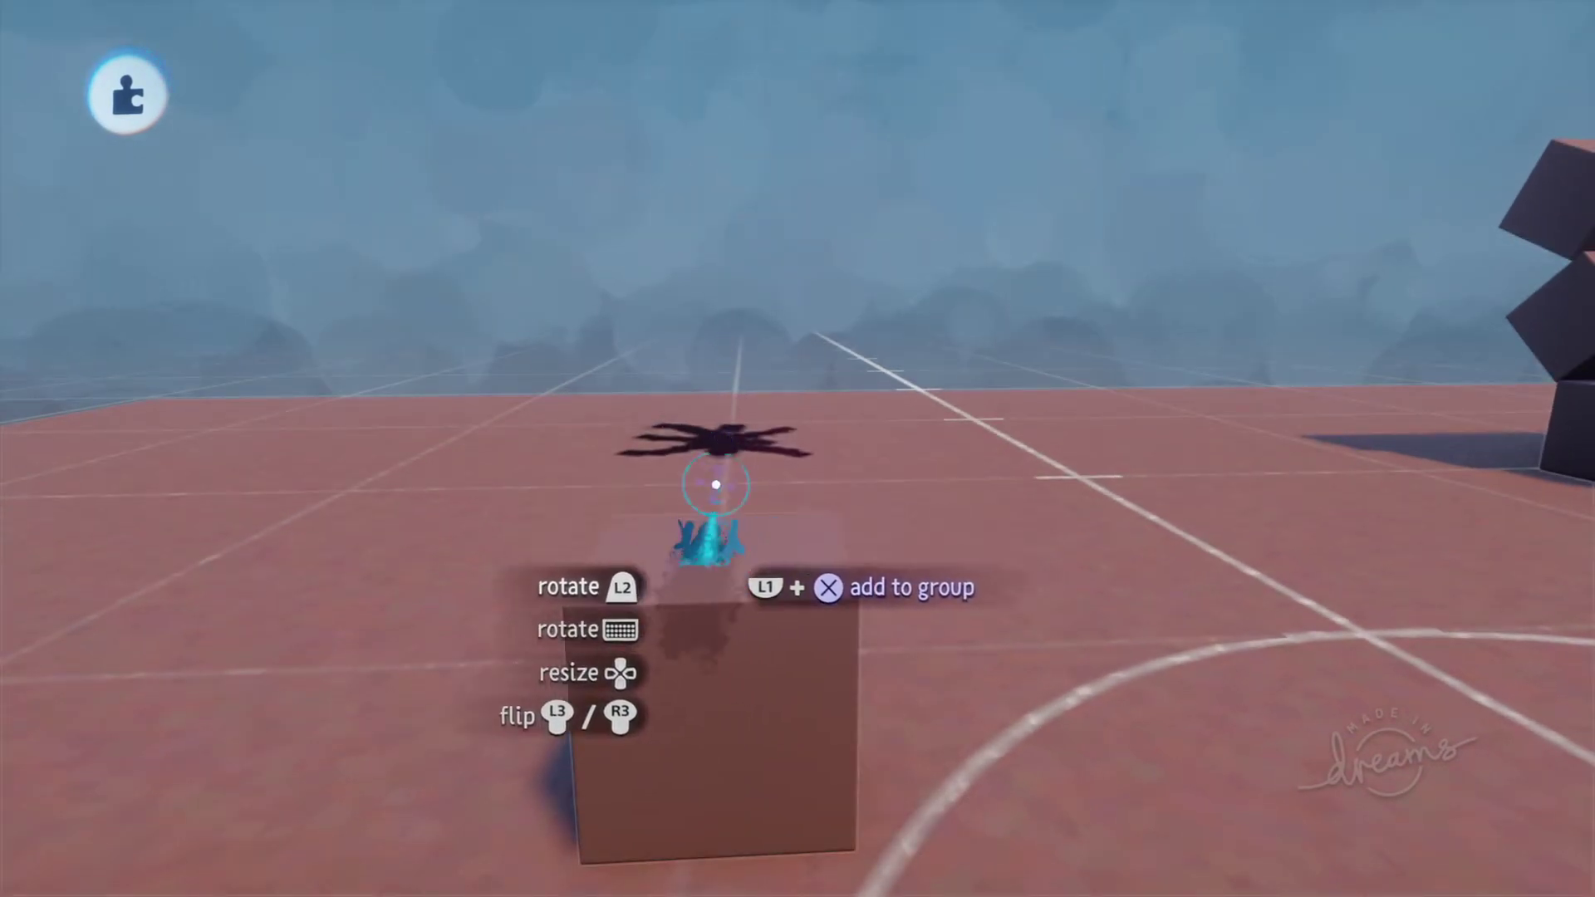